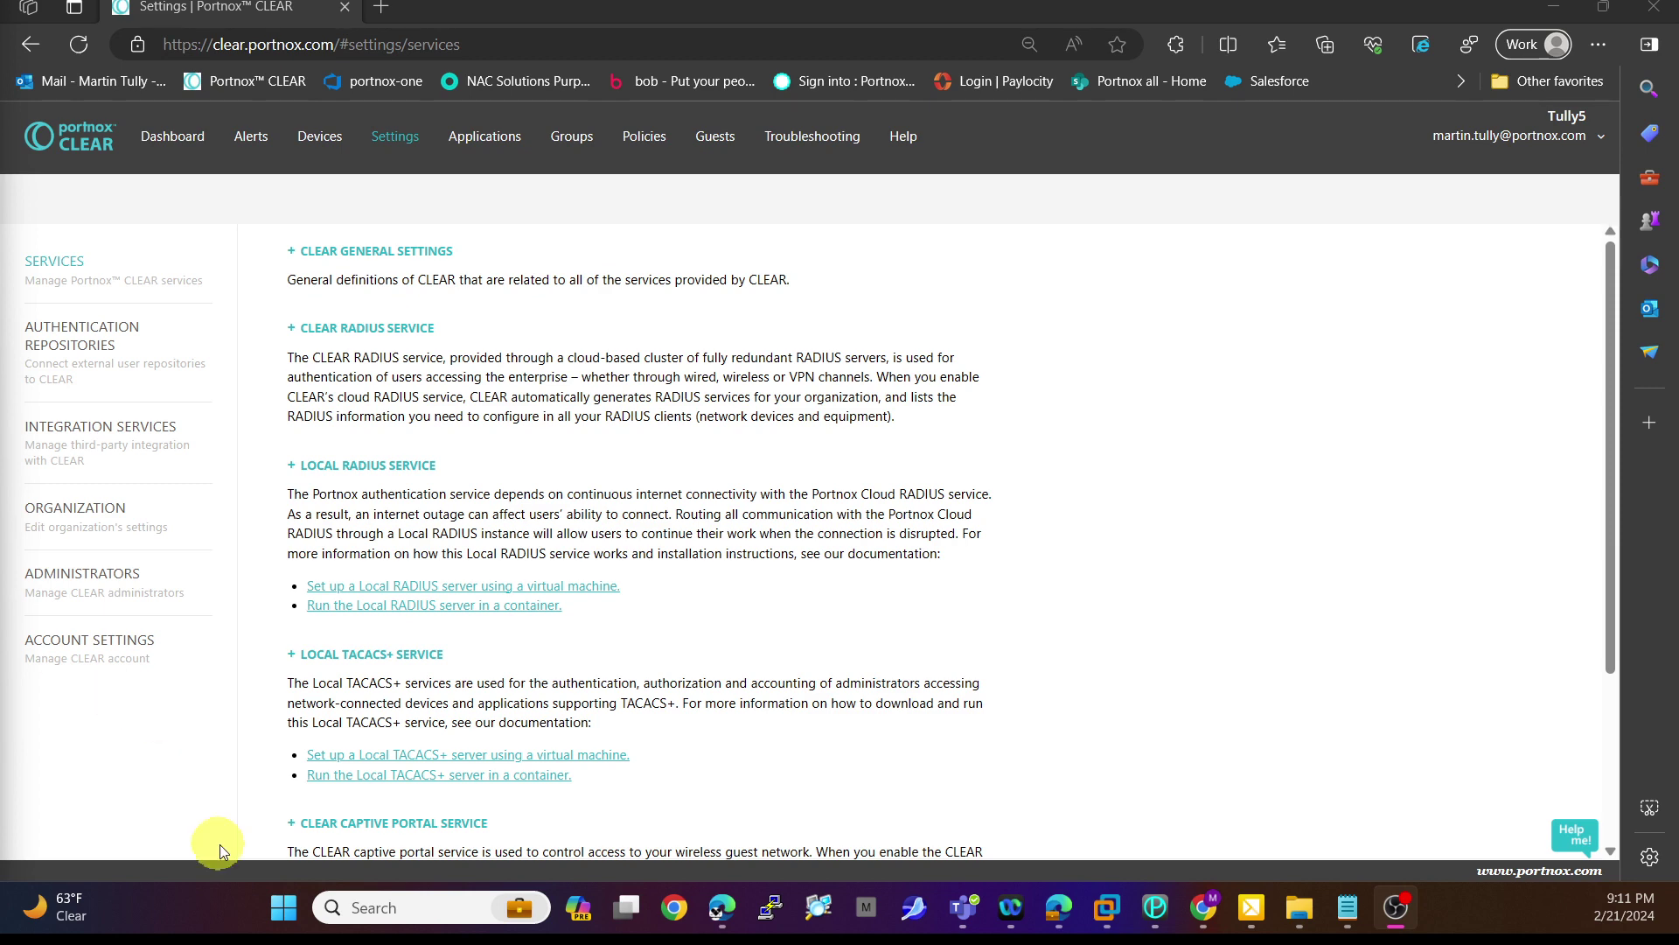
Open Integration Services and scroll to the Applications list showing GMAIL, OpenVPN and OKTA
{"action": "left_click", "coordinate": [160, 431]}
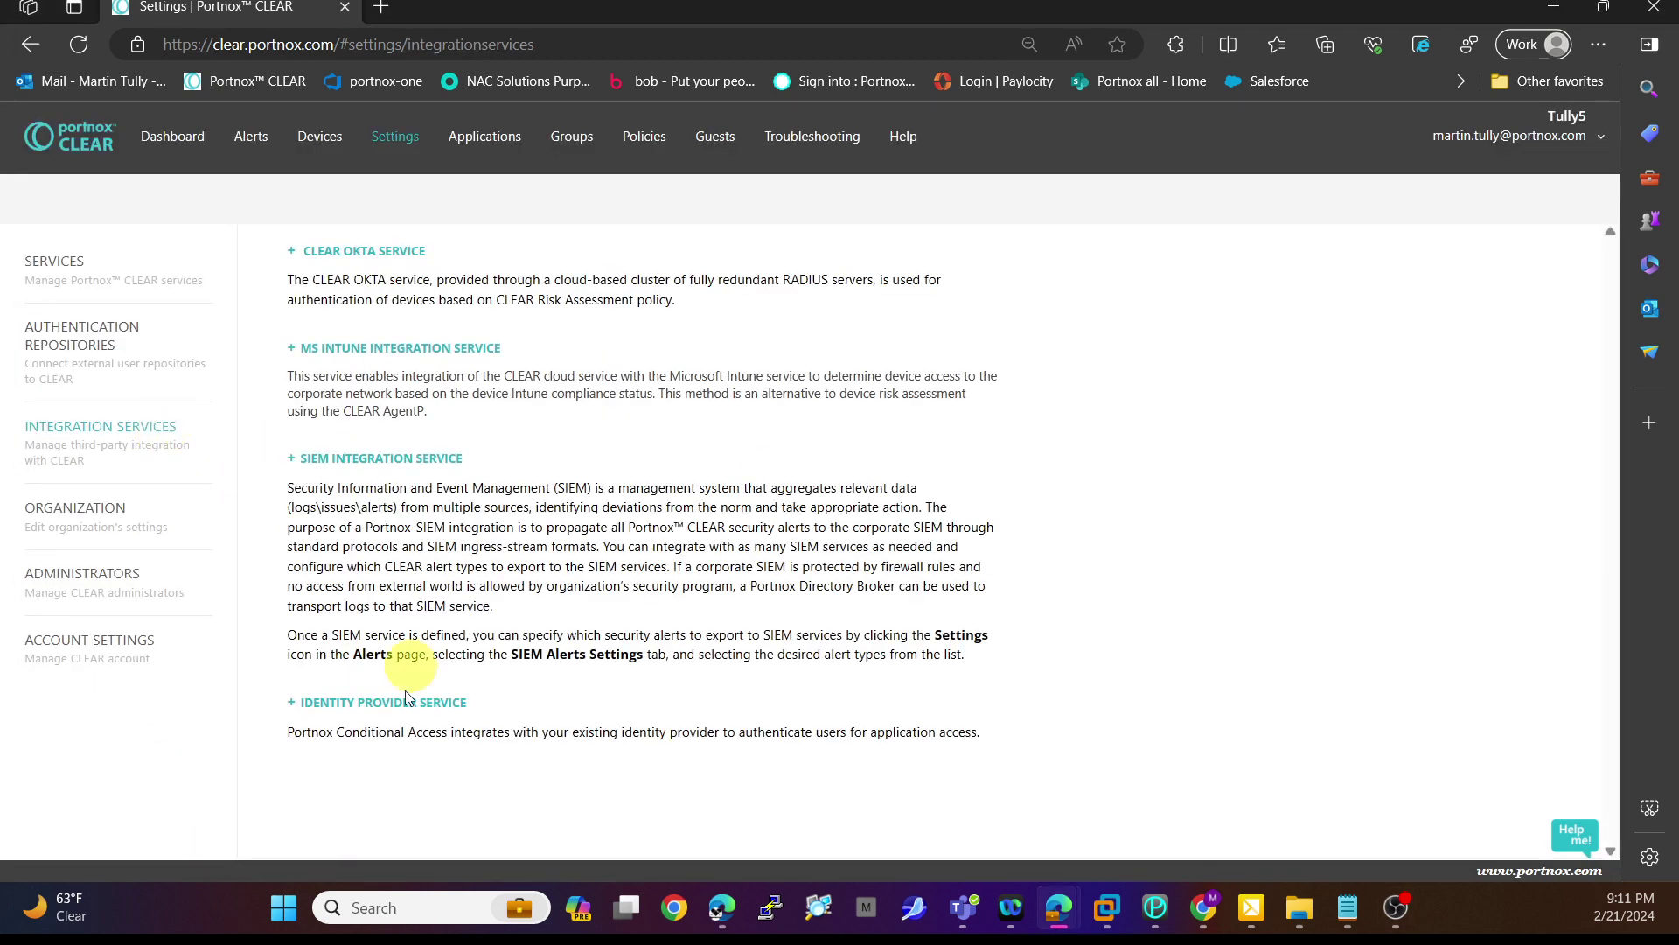
{"action": "scroll", "coordinate": [593, 654], "scroll_direction": "down", "scroll_amount": 2}
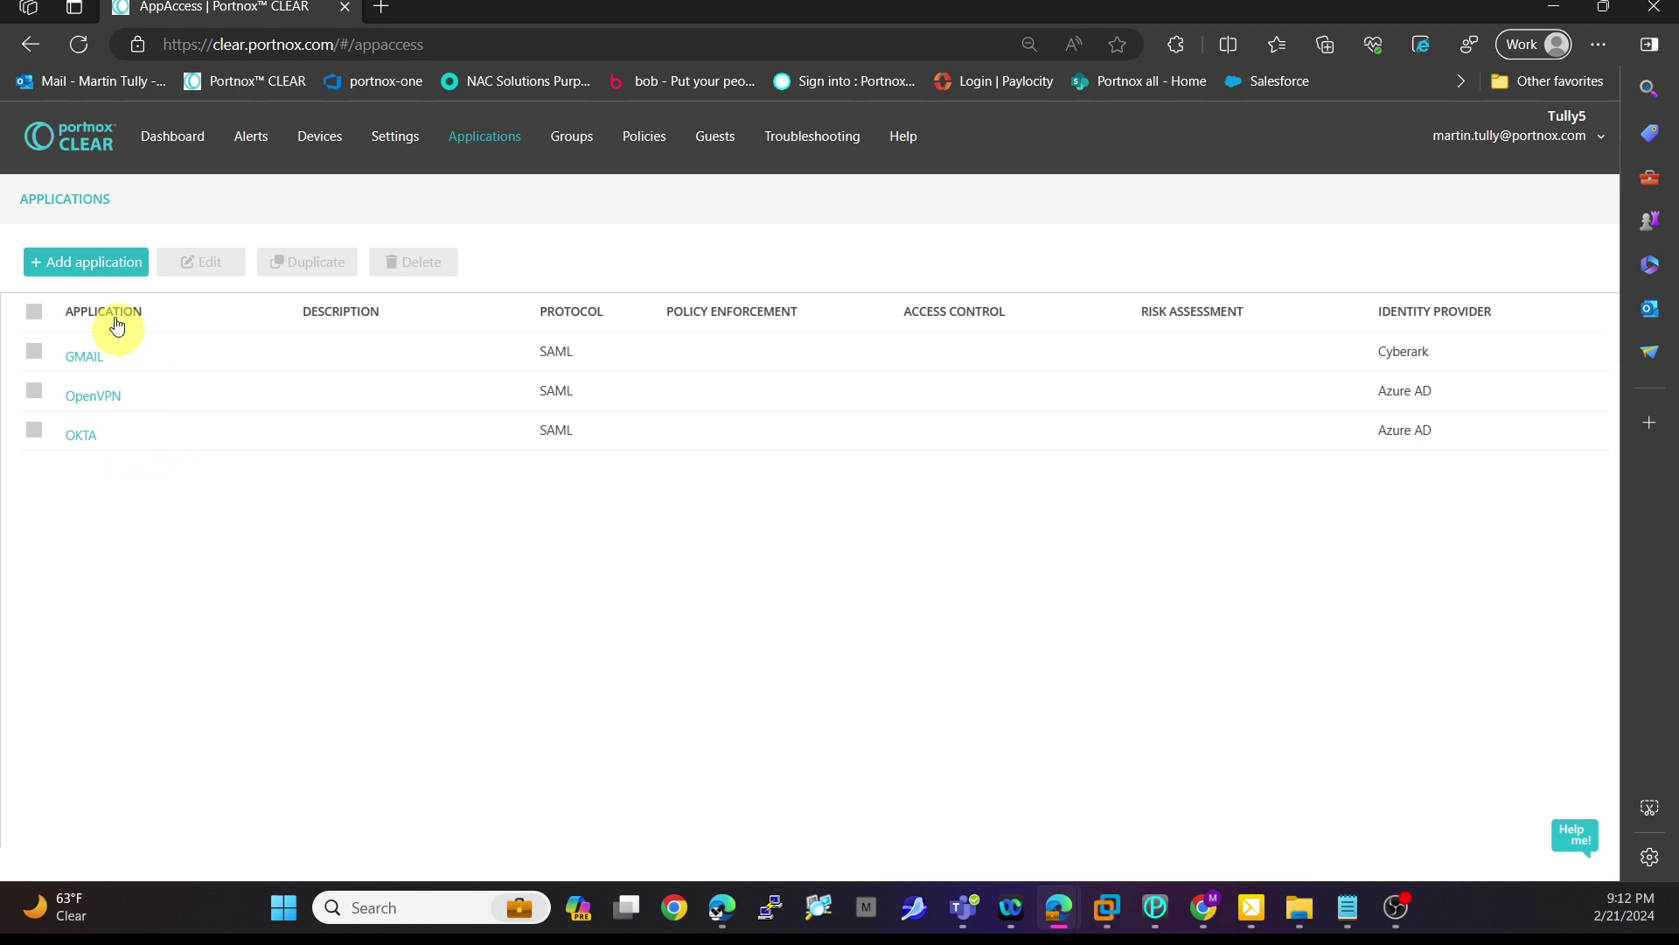
Start a new SAML application and review its generated IdP entity ID, sign-in URL, certificate and metadata
{"action": "left_click", "coordinate": [107, 268]}
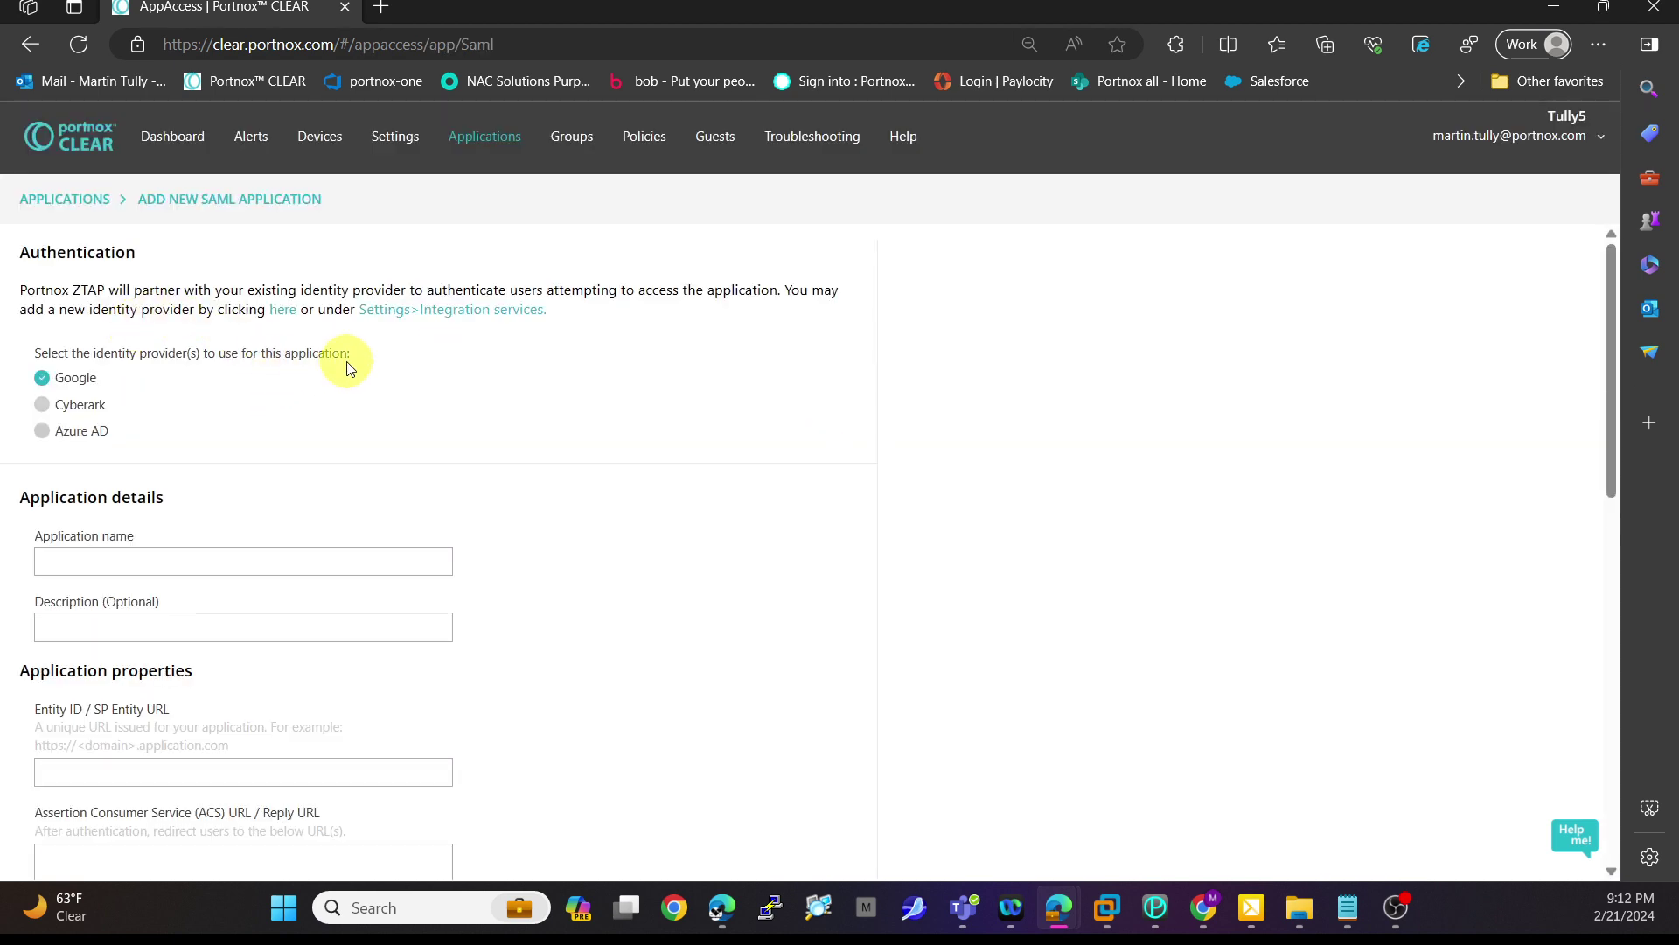
{"action": "left_click_drag", "start_coordinate": [351, 353], "coordinate": [35, 348]}
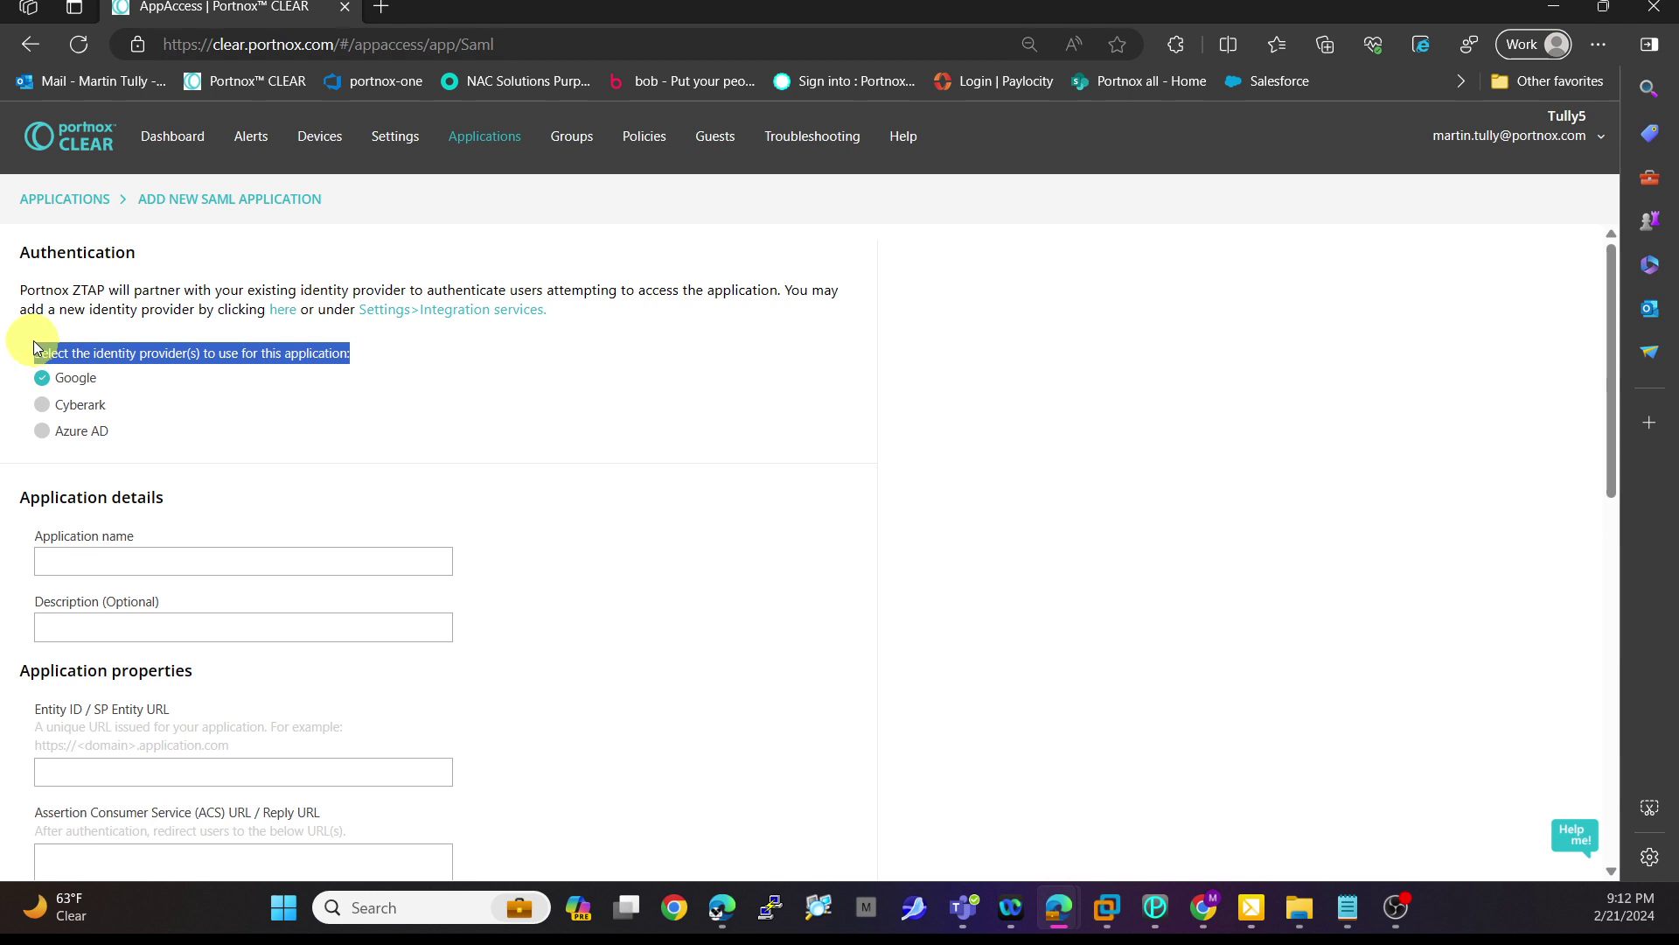
{"action": "left_click", "coordinate": [480, 376]}
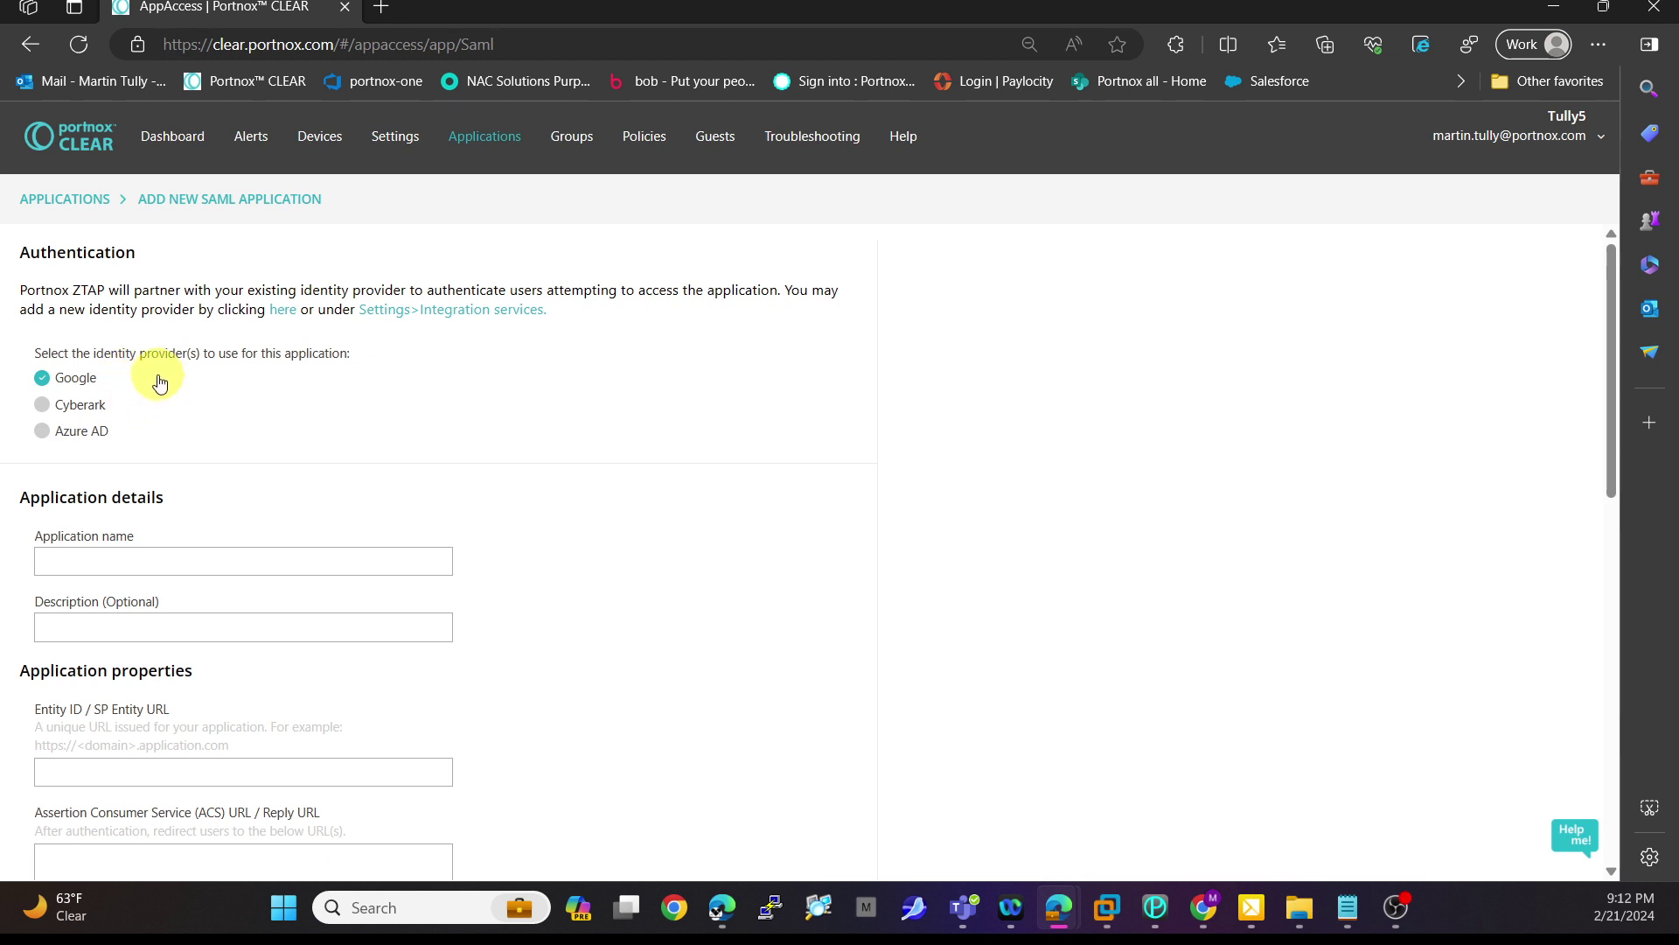
{"action": "scroll", "coordinate": [463, 398], "scroll_direction": "down", "scroll_amount": 1}
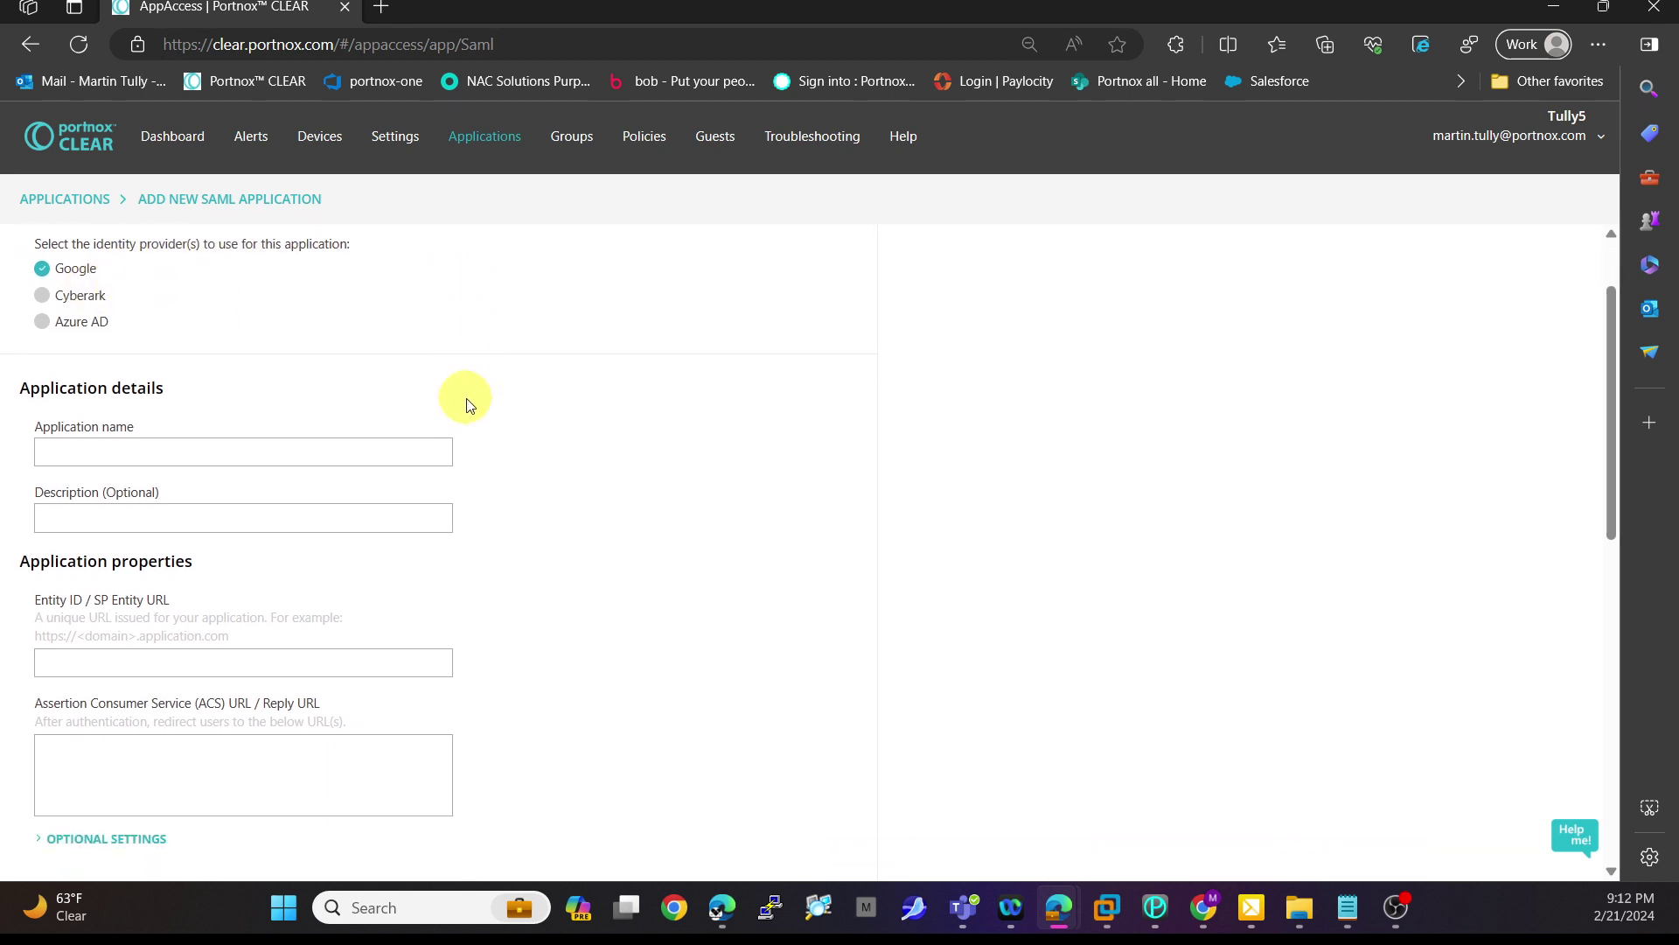
{"action": "scroll", "coordinate": [477, 400], "scroll_direction": "down", "scroll_amount": 1}
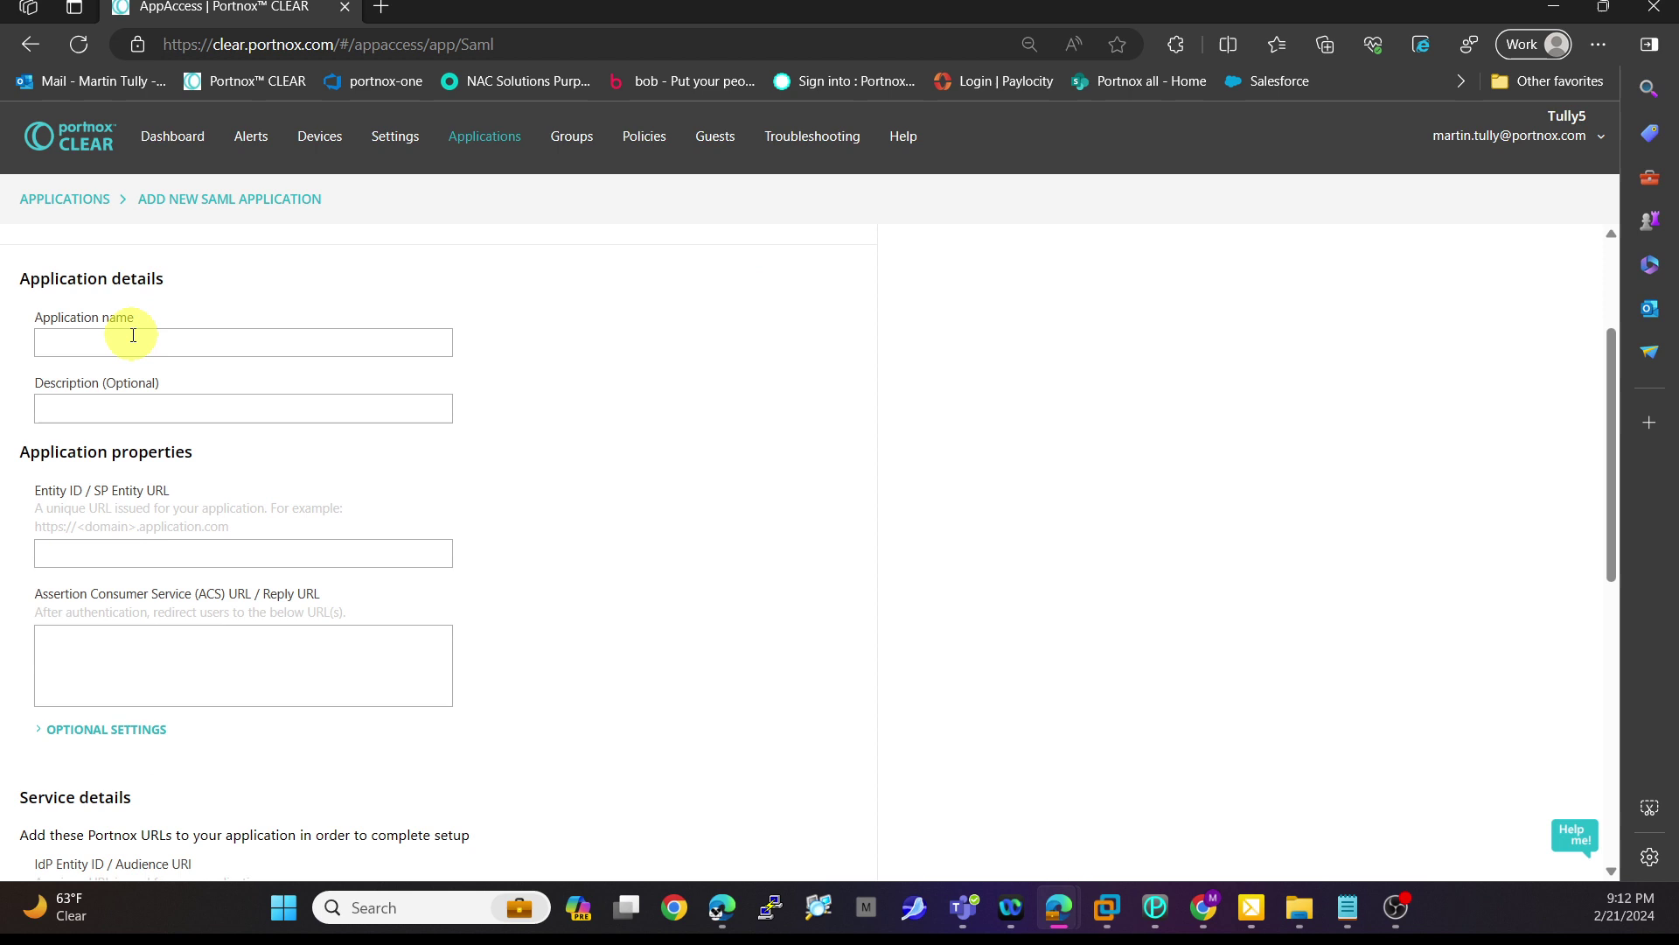
{"action": "scroll", "coordinate": [133, 337], "scroll_direction": "down", "scroll_amount": 1}
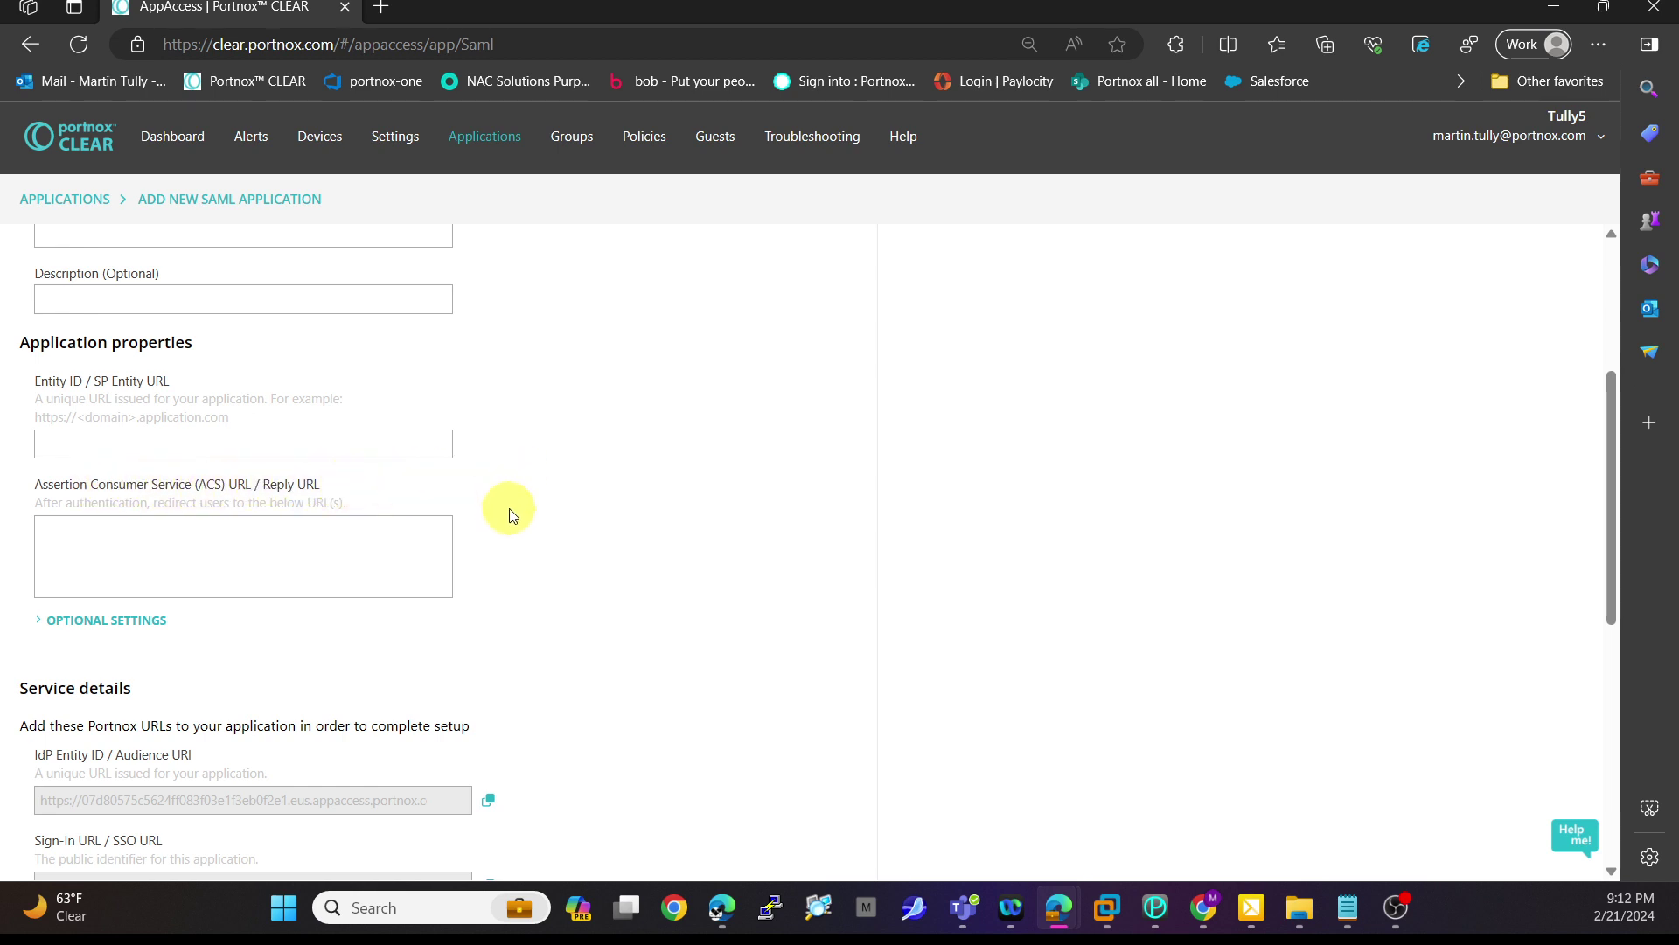
{"action": "scroll", "coordinate": [511, 511], "scroll_direction": "down", "scroll_amount": 4}
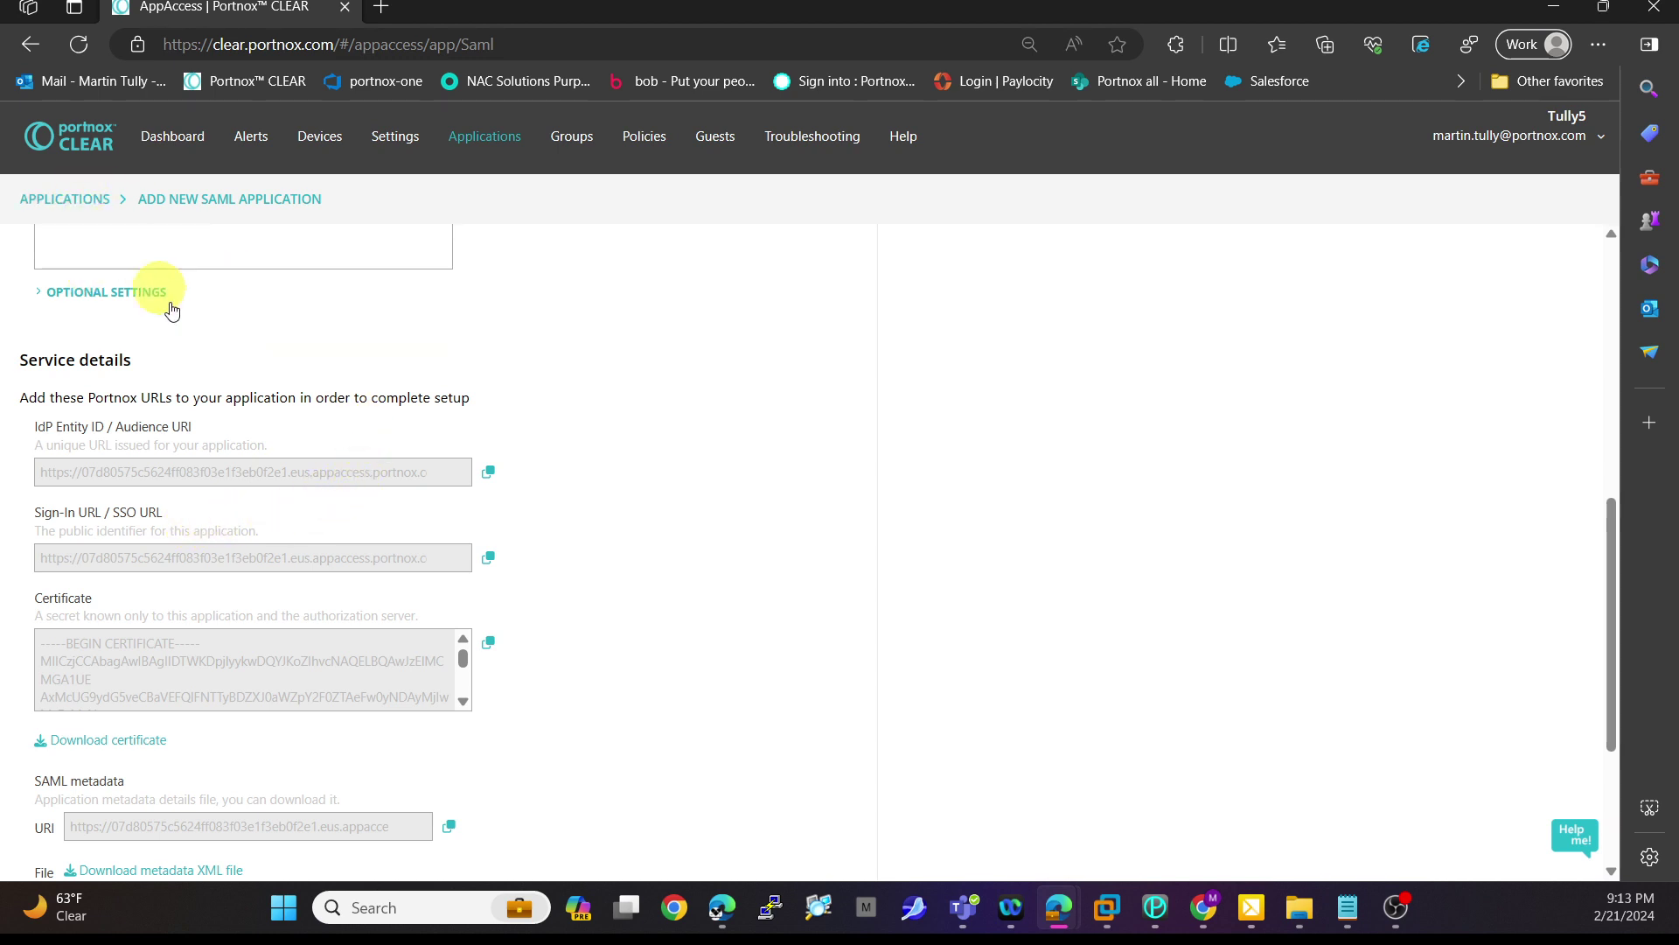
Discard the unfinished SAML app and review the GMAIL application's Cyberark-based entity ID and ACS URL
{"action": "left_click", "coordinate": [82, 199]}
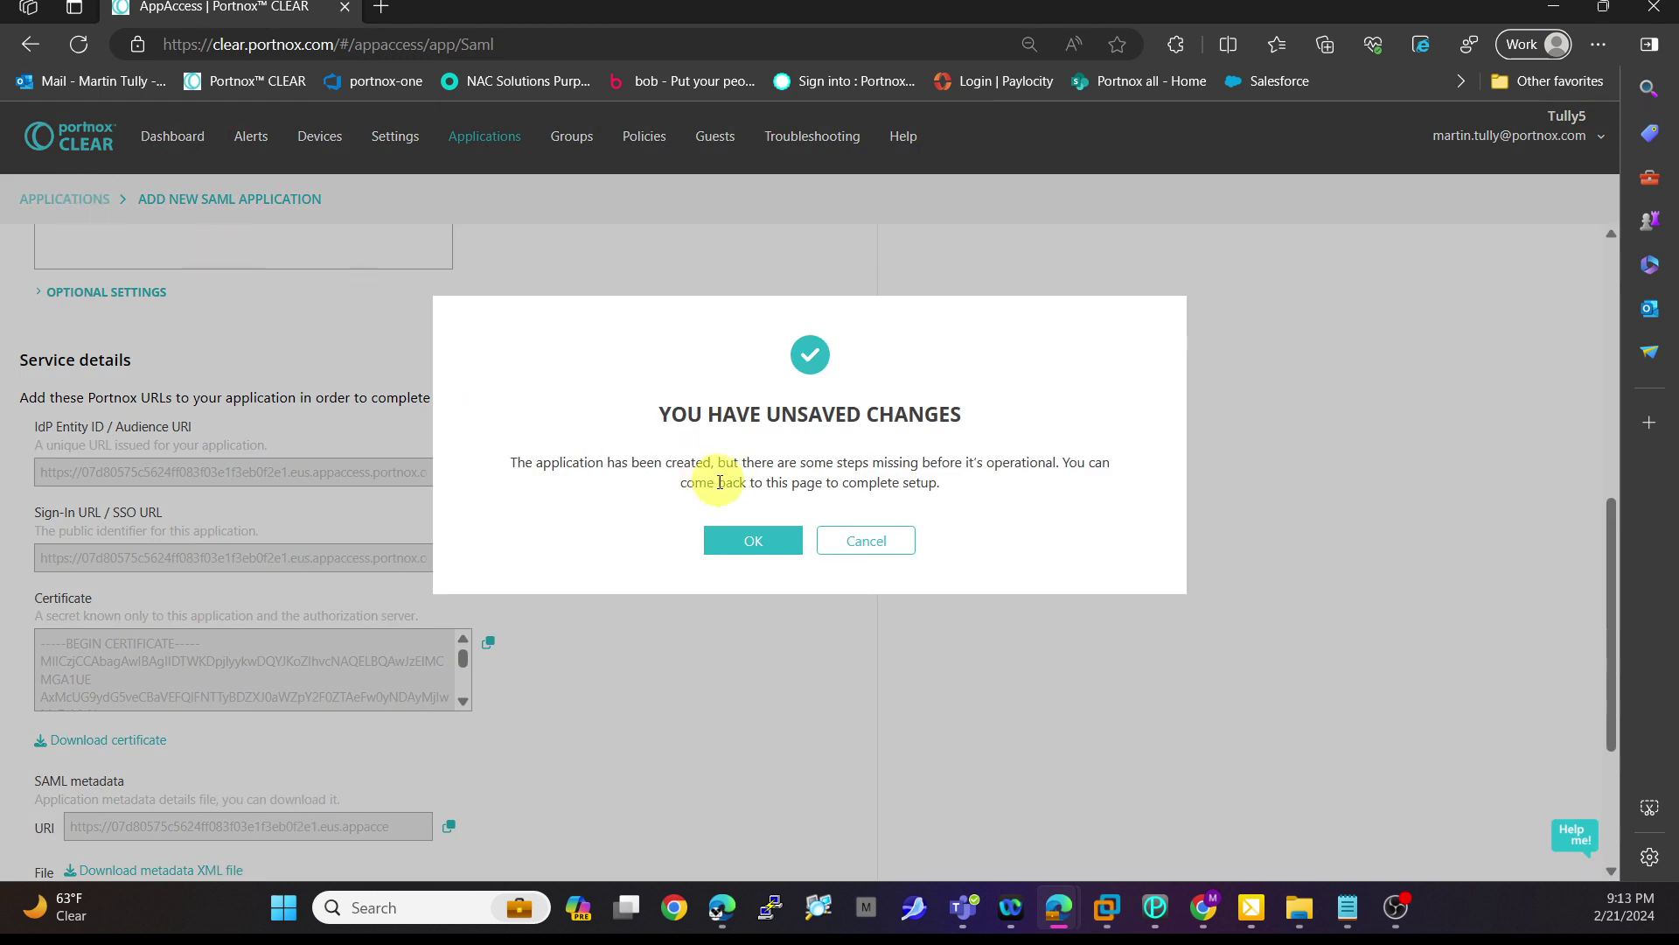
{"action": "left_click", "coordinate": [740, 525]}
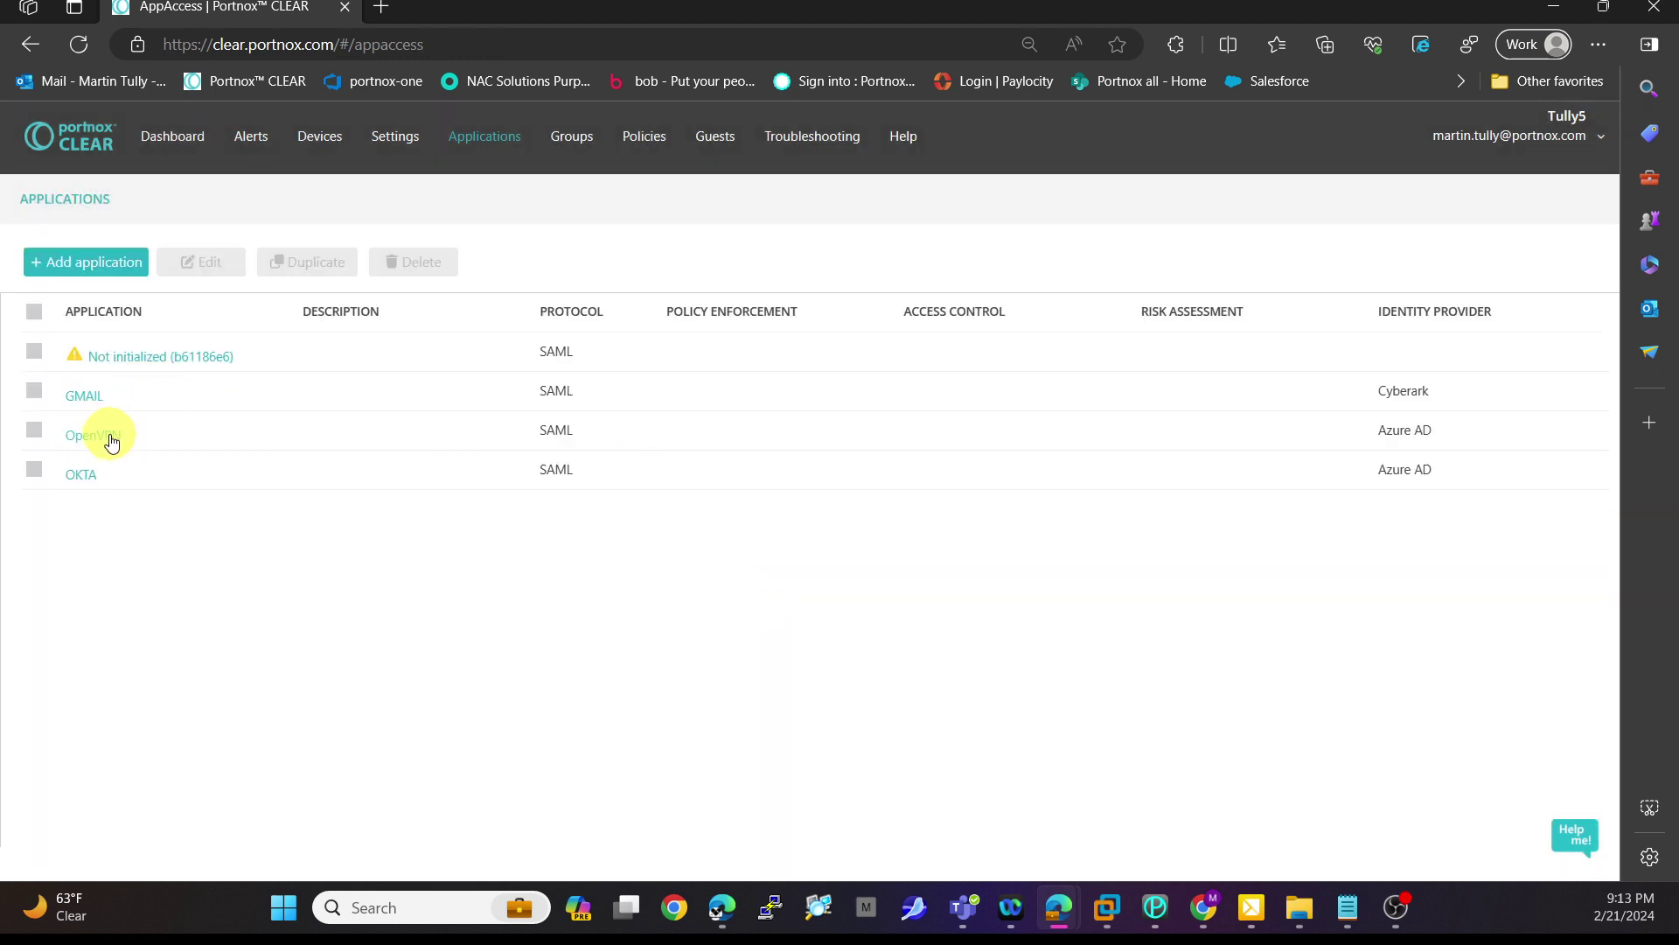
{"action": "left_click", "coordinate": [94, 402]}
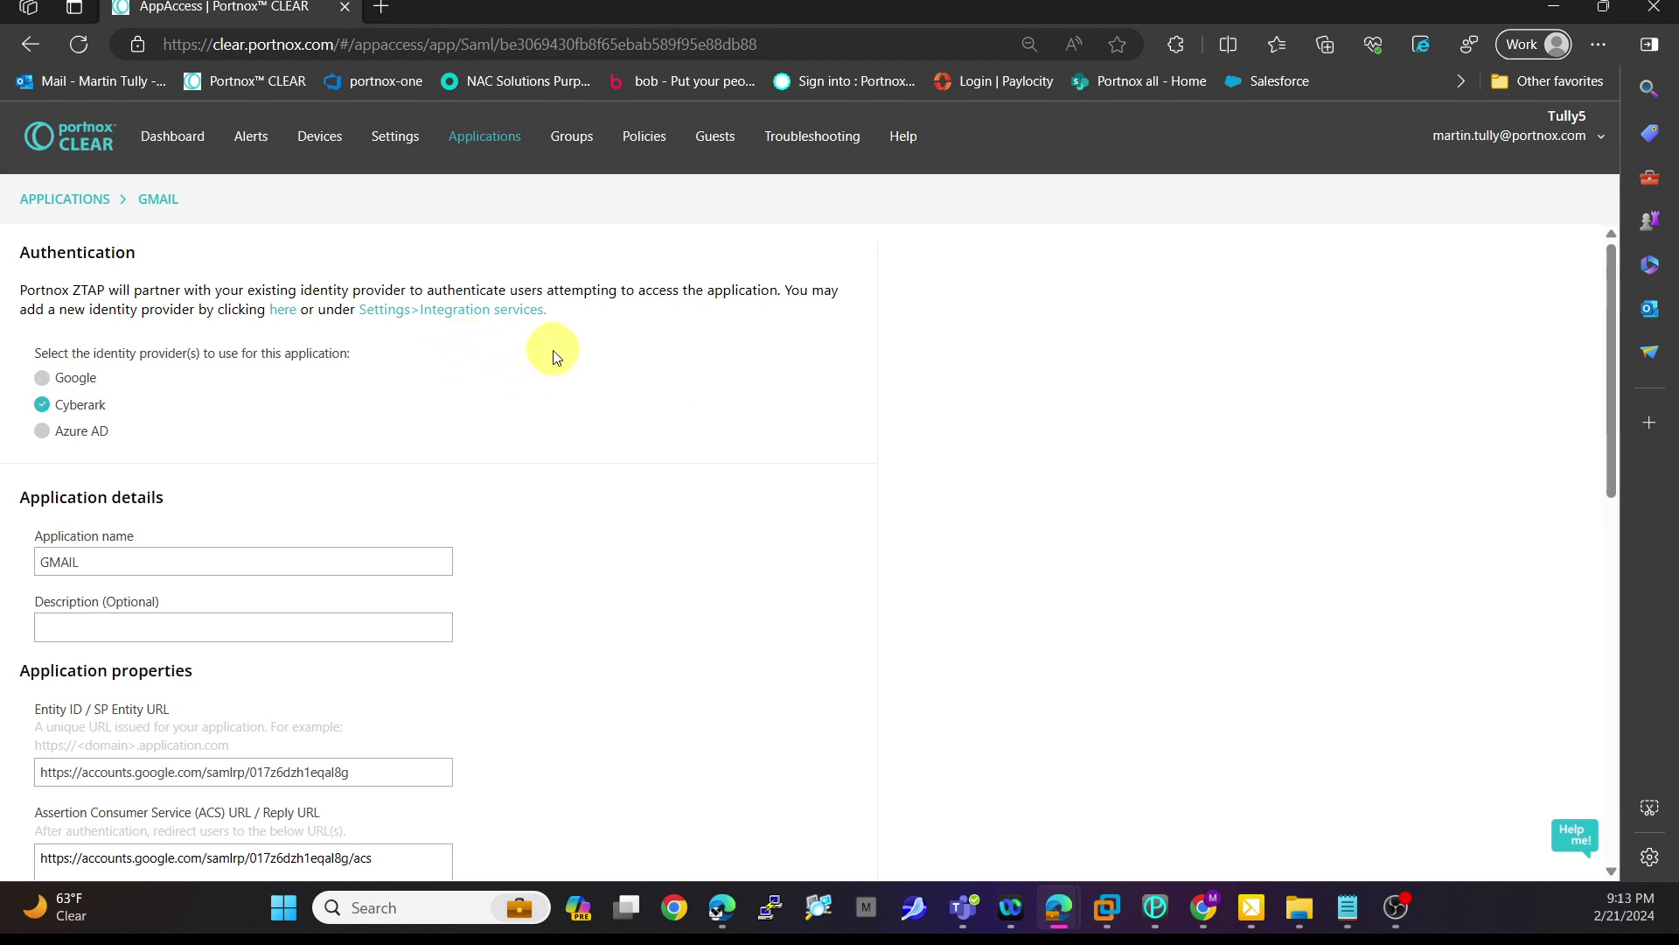
{"action": "scroll", "coordinate": [106, 325], "scroll_direction": "down", "scroll_amount": 1}
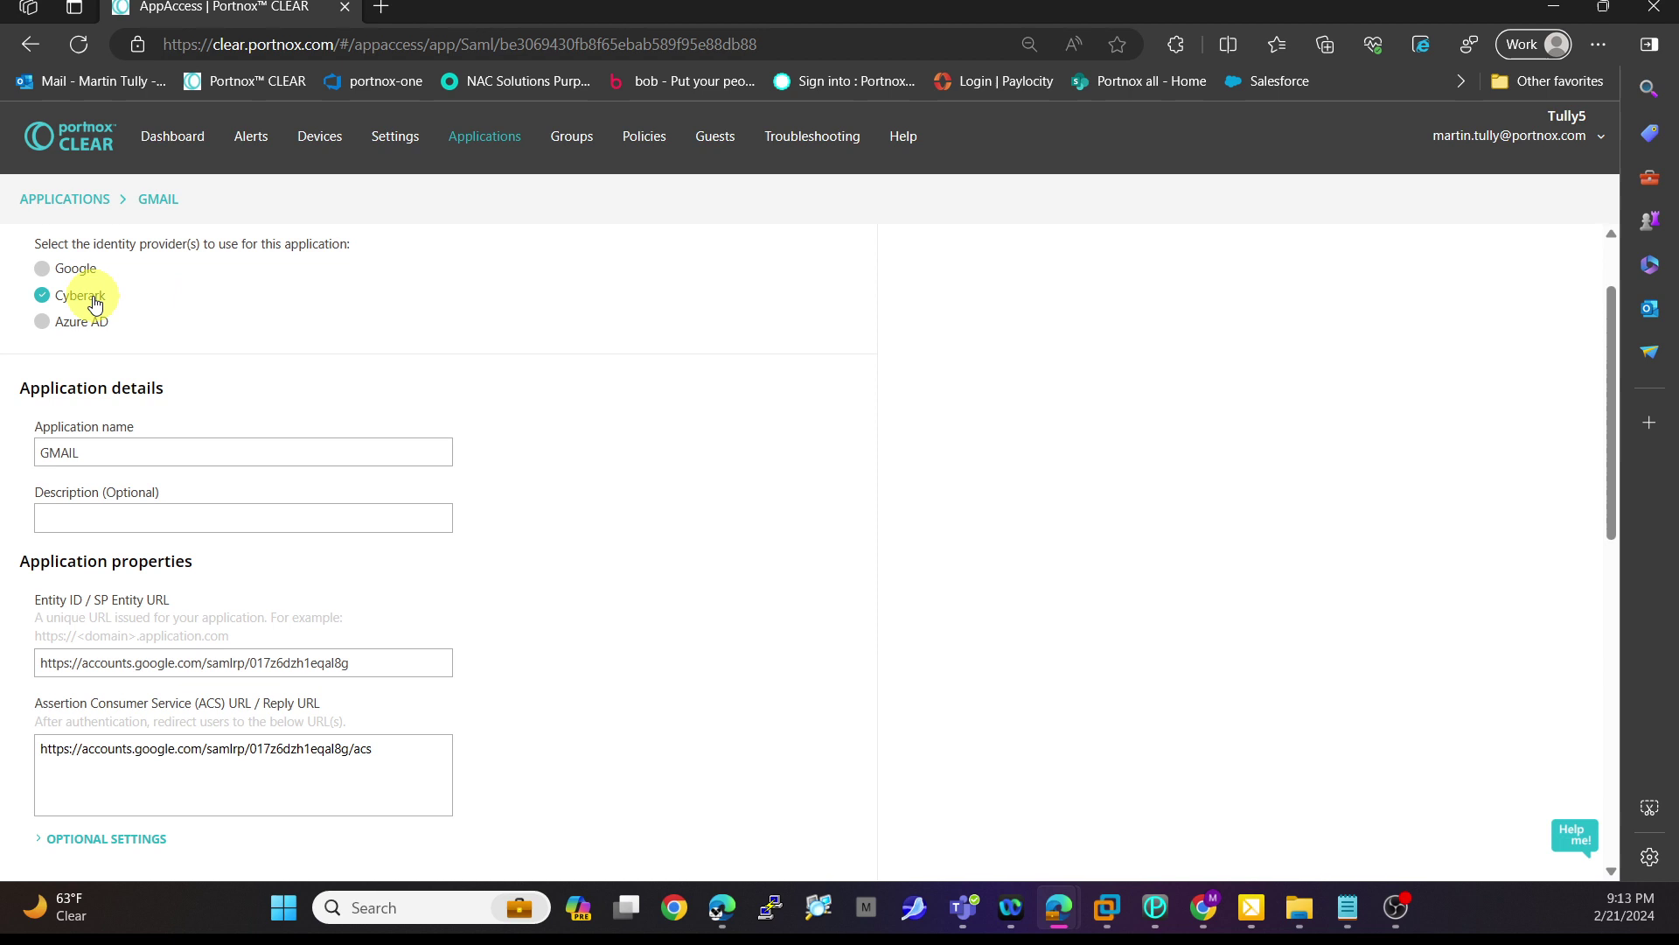
{"action": "scroll", "coordinate": [213, 322], "scroll_direction": "down", "scroll_amount": 1}
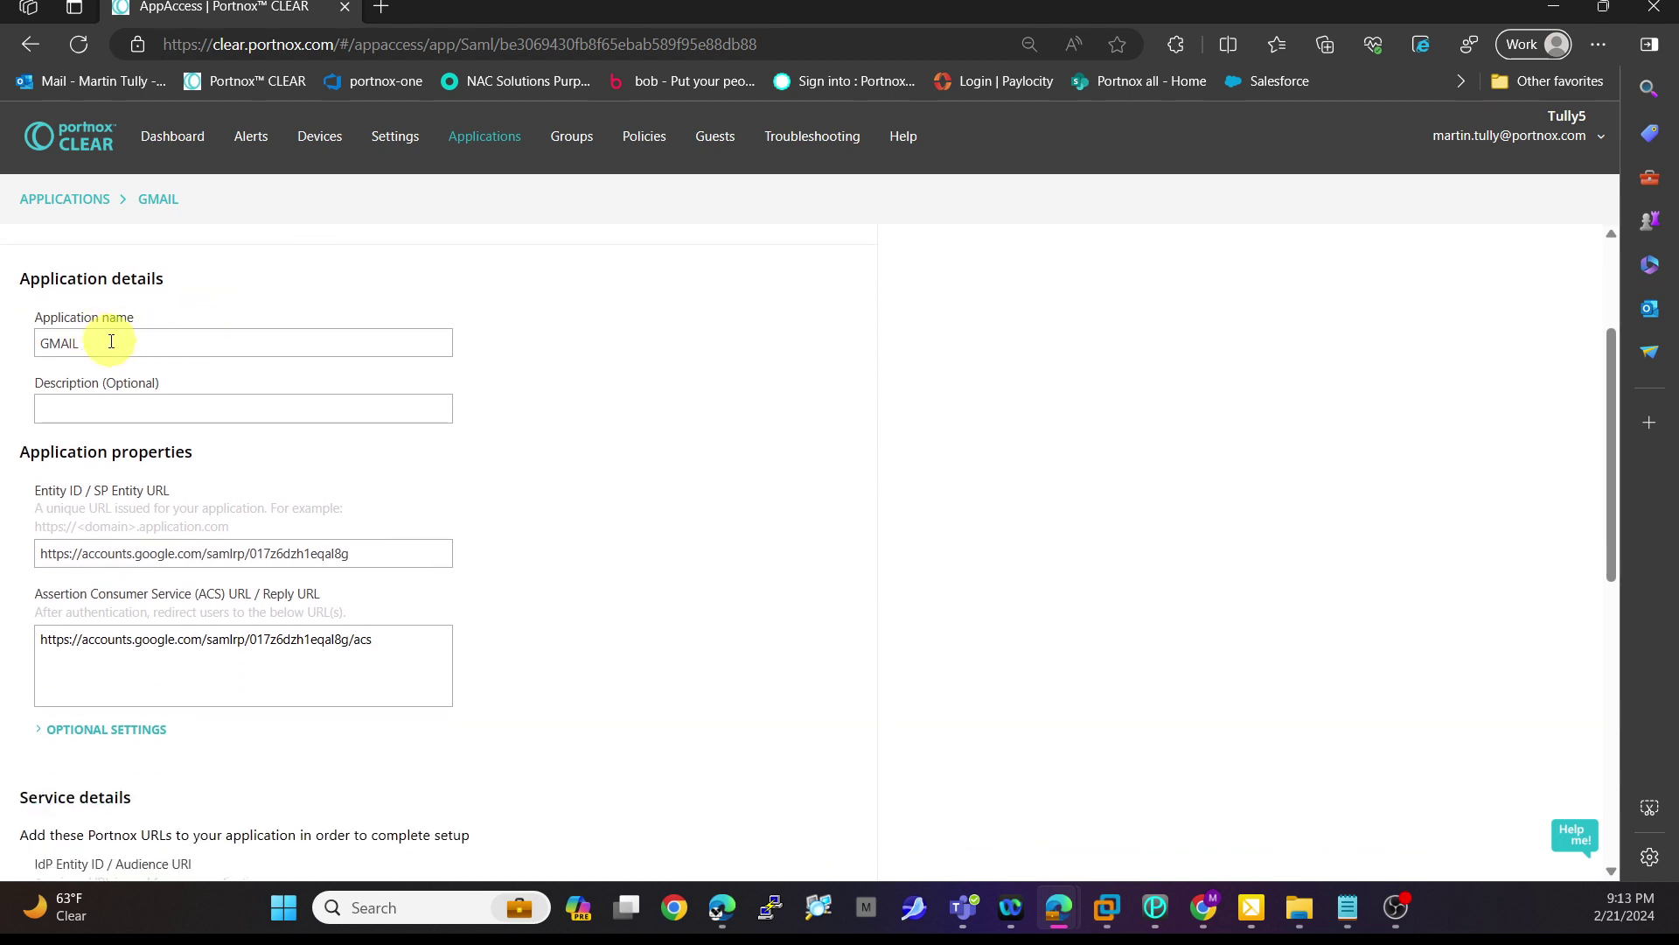
{"action": "scroll", "coordinate": [111, 341], "scroll_direction": "down", "scroll_amount": 1}
{"action": "scroll", "coordinate": [120, 270], "scroll_direction": "down", "scroll_amount": 1}
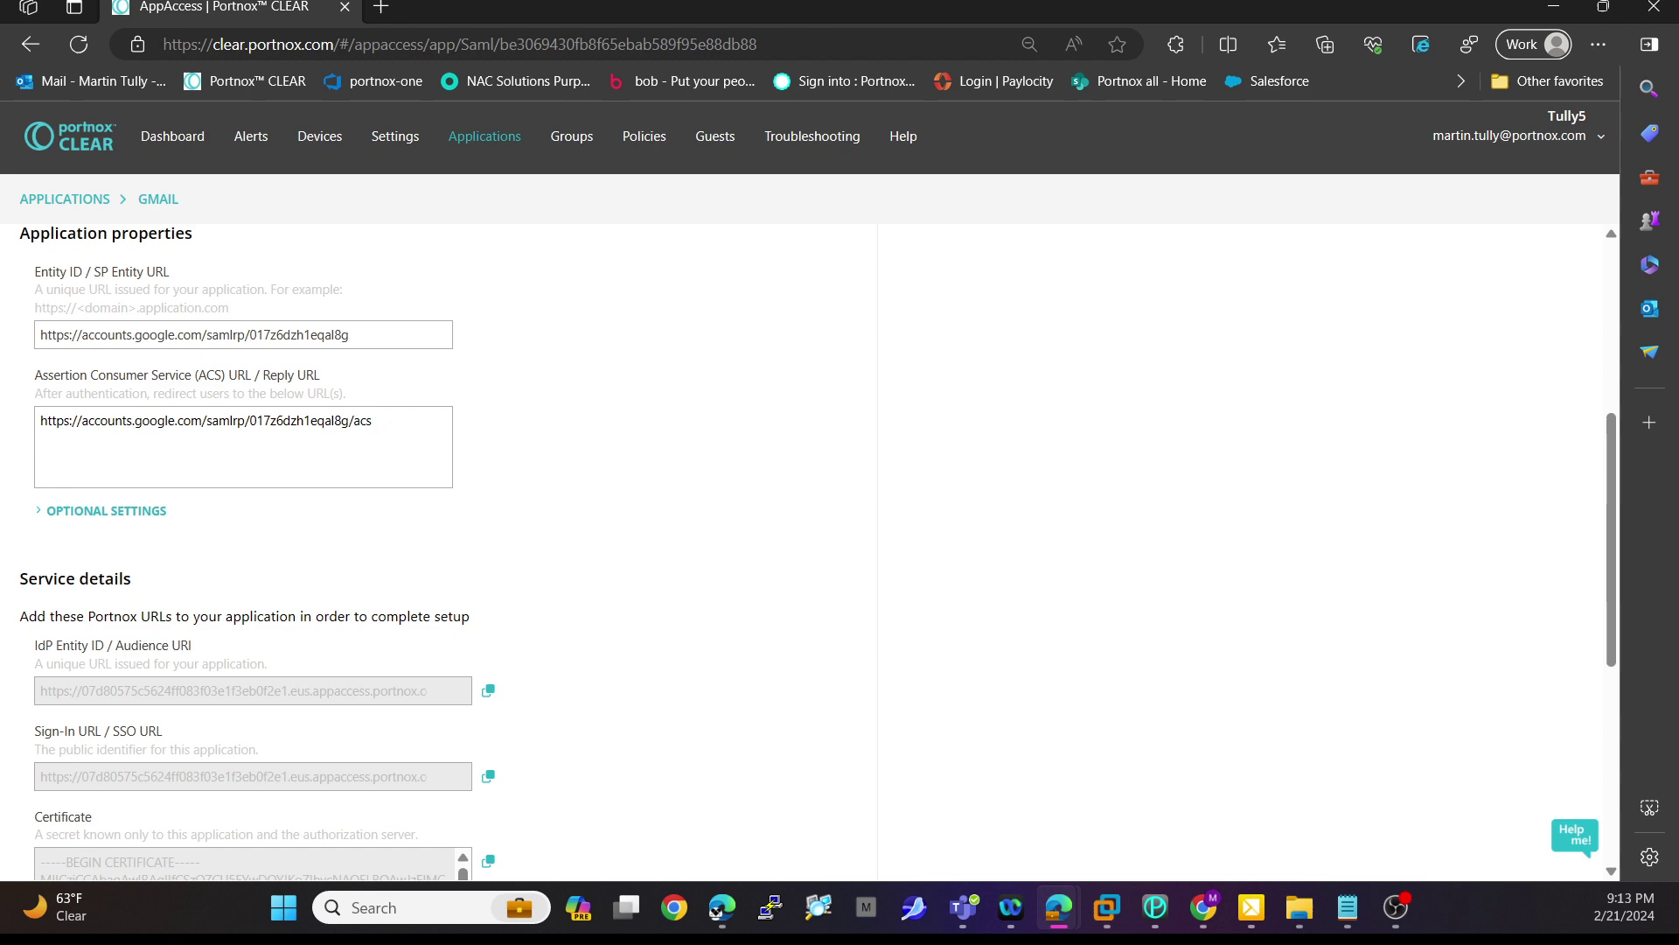
{"action": "key", "text": "alt+Tab"}
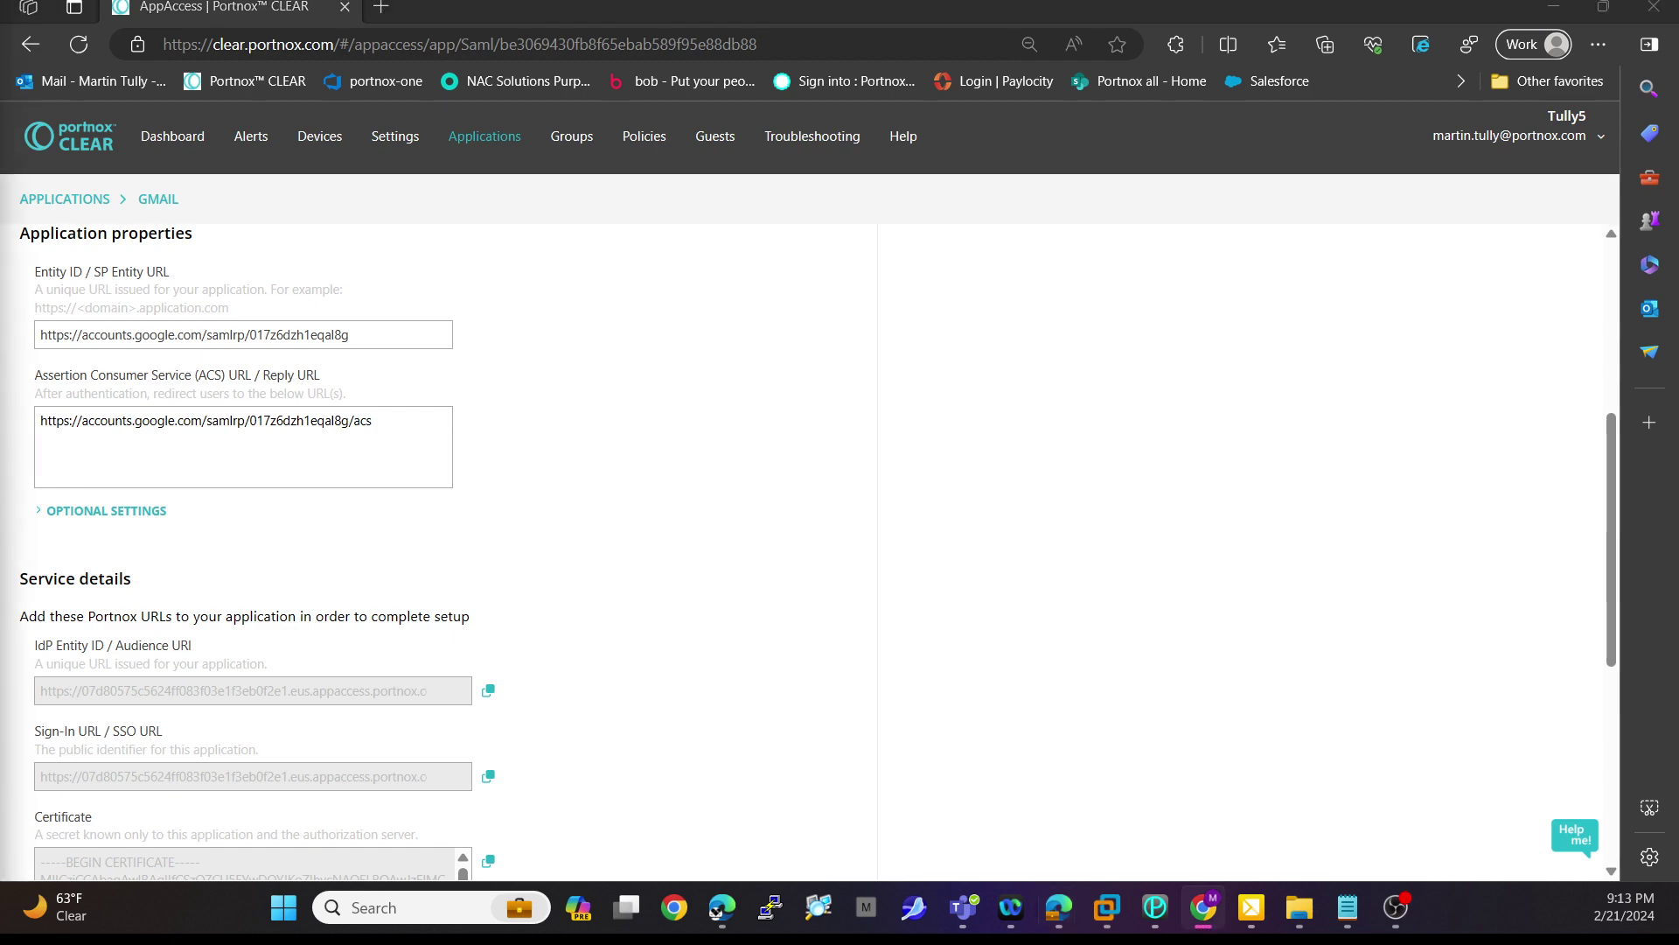
Maximize the Admin console and open Security > Authentication > SSO with third-party IdP profiles
{"action": "left_click_drag", "start_coordinate": [0, 273], "coordinate": [423, 248]}
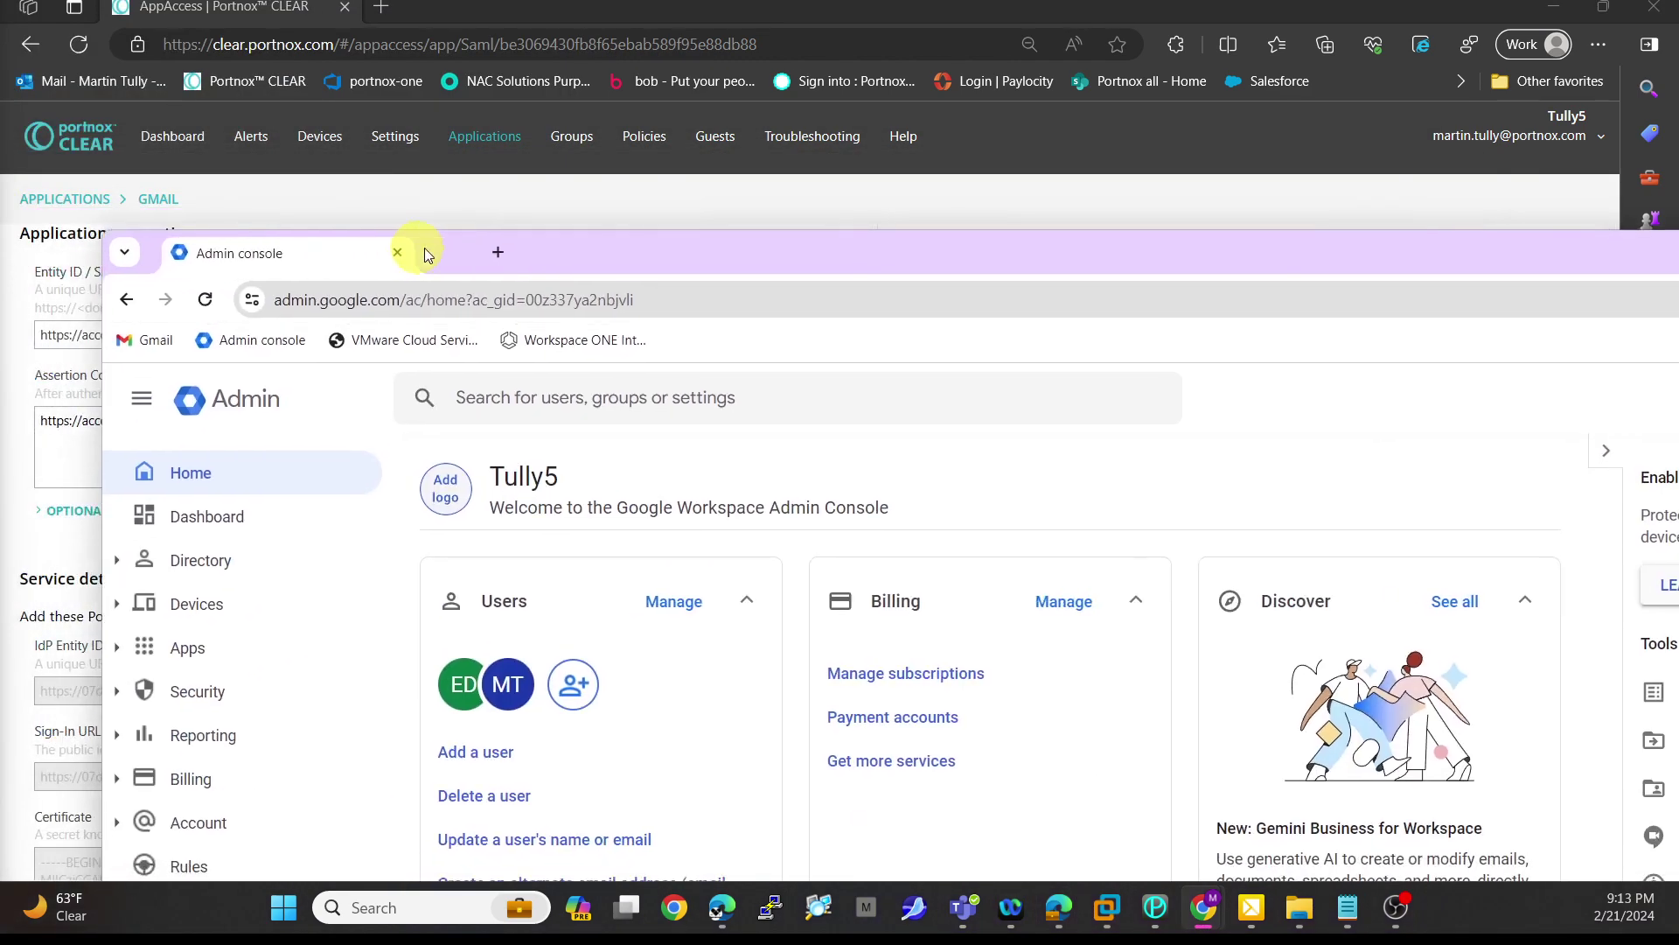
{"action": "double_click", "coordinate": [554, 248]}
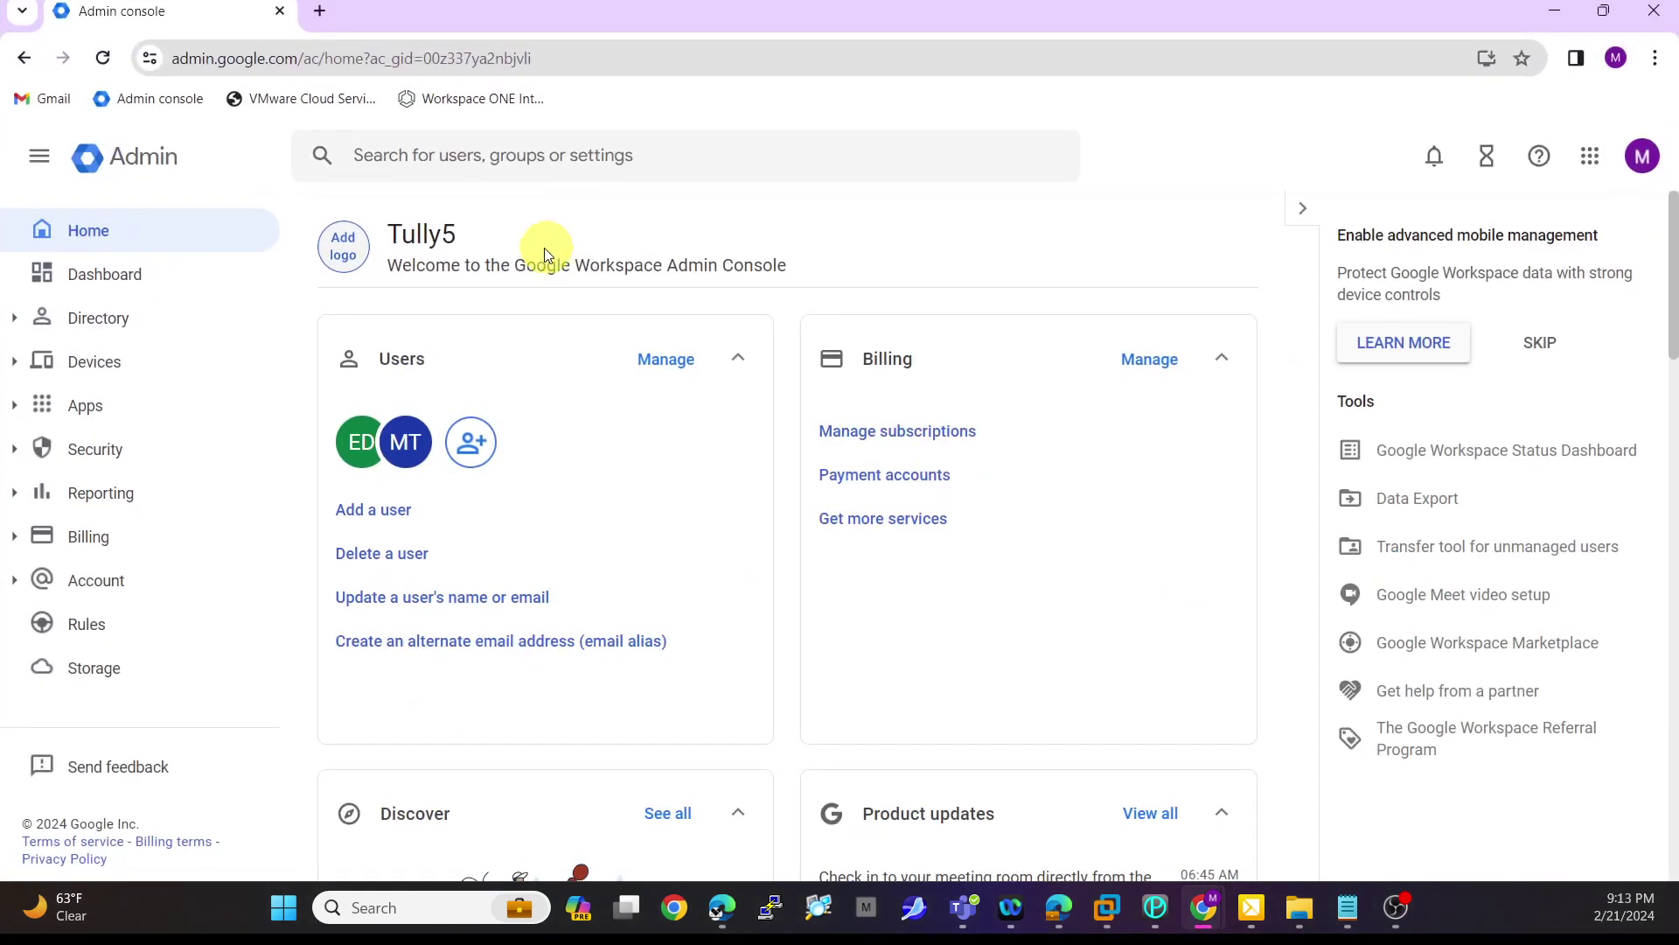
{"action": "left_click", "coordinate": [92, 457]}
{"action": "scroll", "coordinate": [175, 476], "scroll_direction": "down", "scroll_amount": 5}
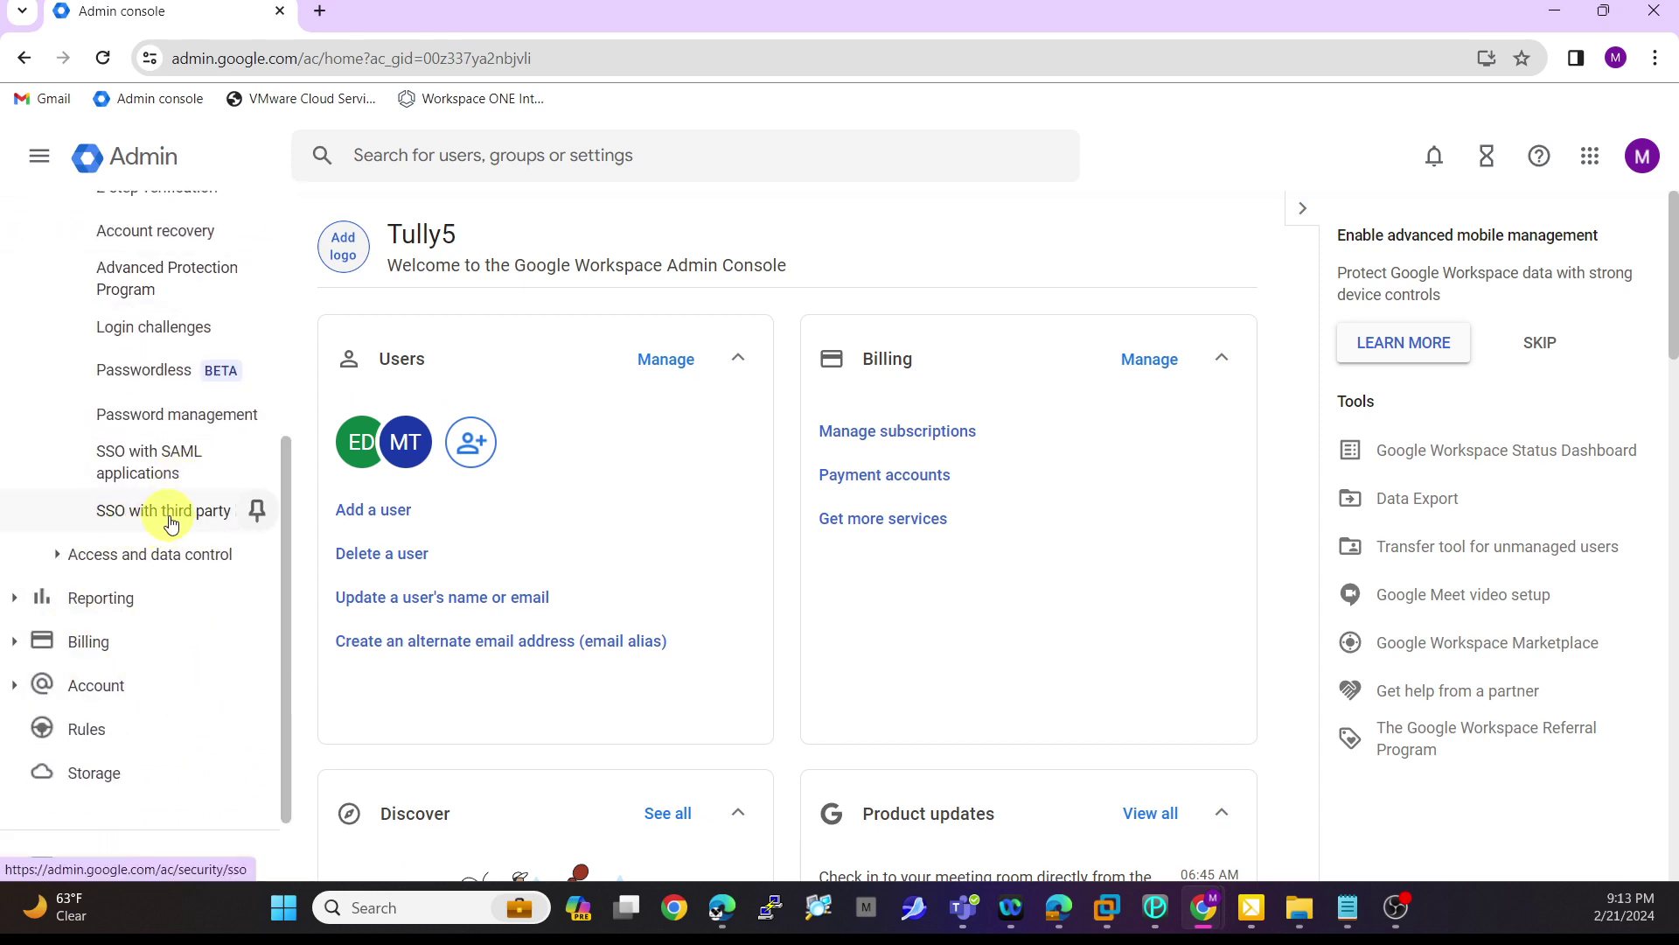
{"action": "left_click", "coordinate": [170, 516]}
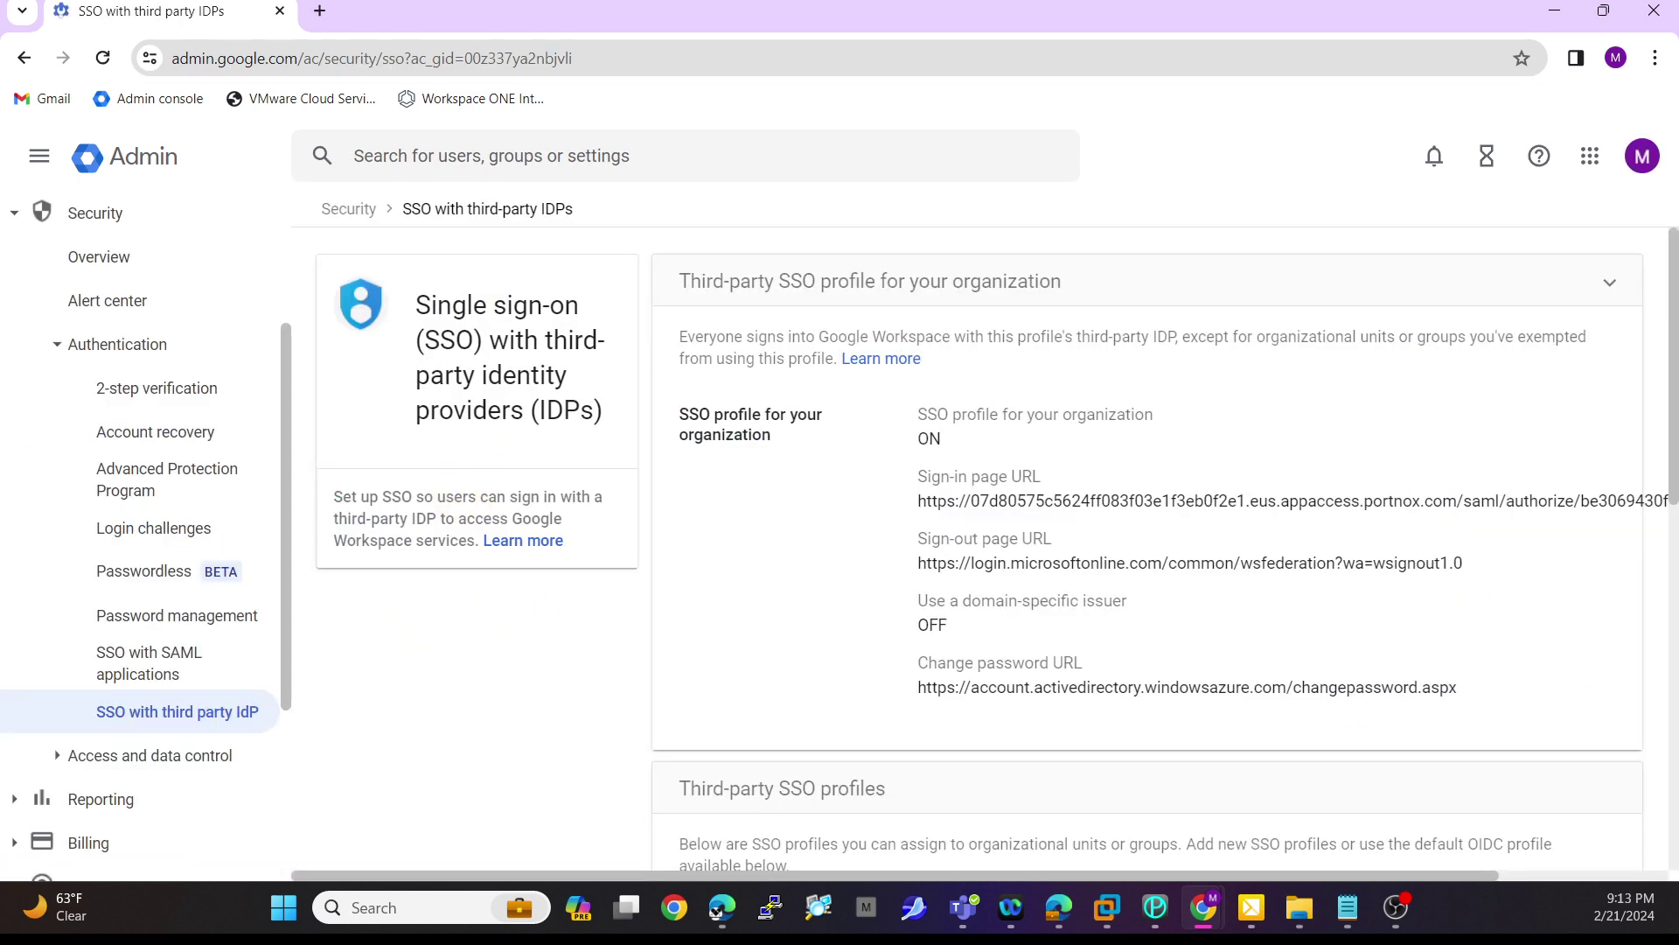
{"action": "scroll", "coordinate": [930, 438], "scroll_direction": "down", "scroll_amount": 5}
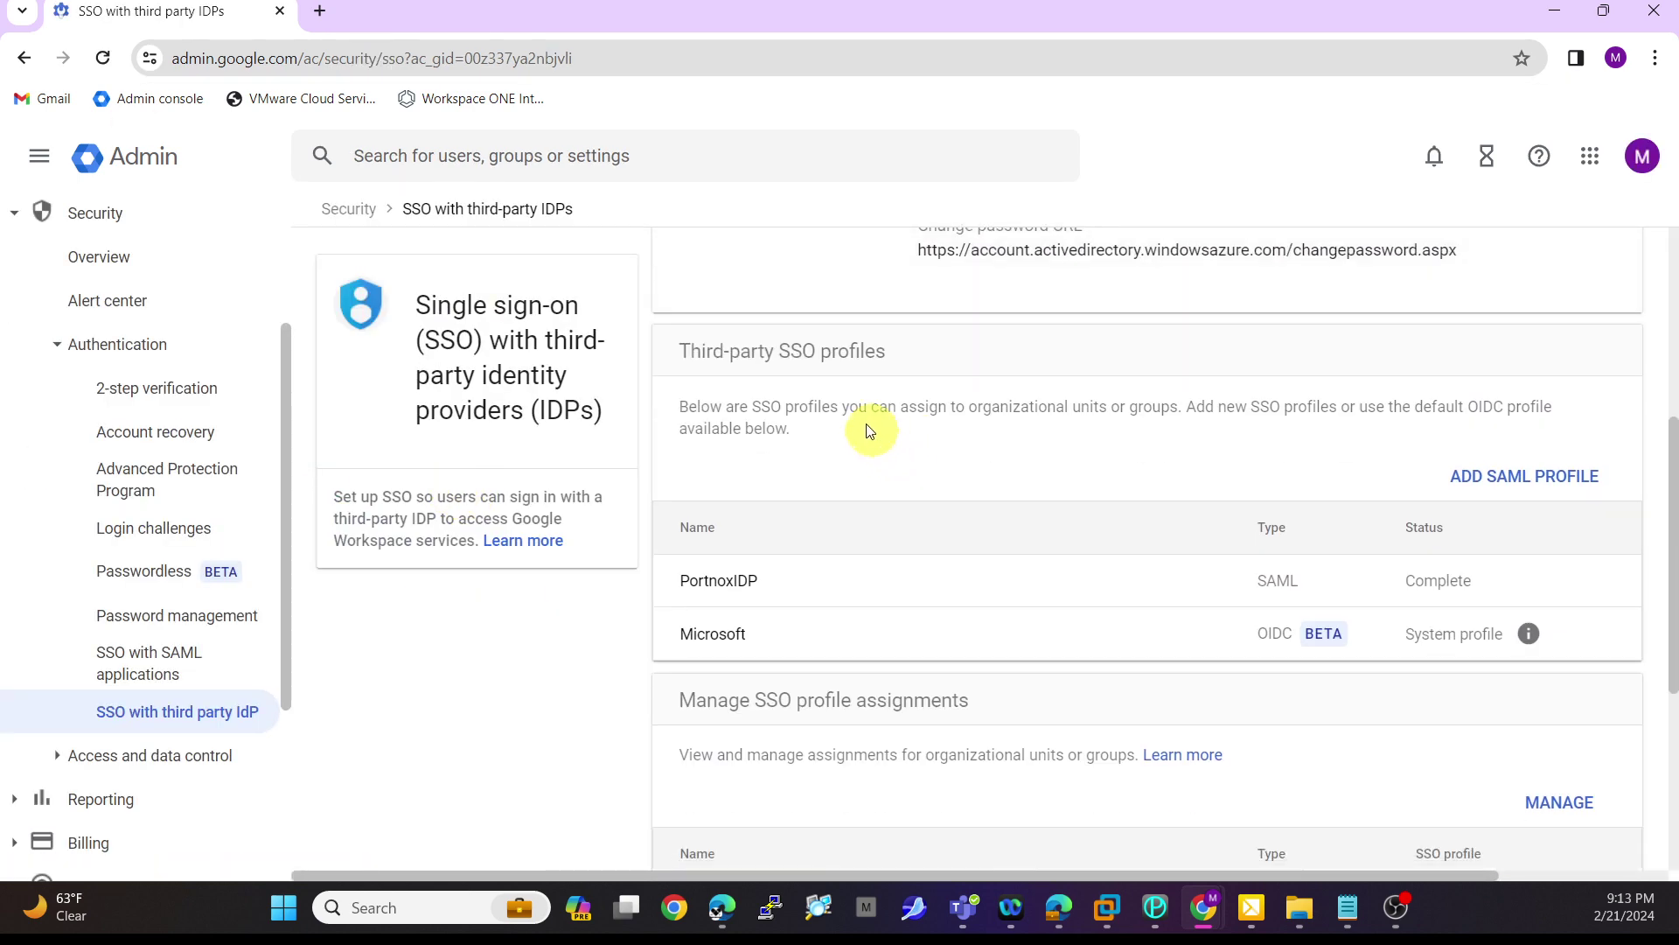
{"action": "left_click_drag", "start_coordinate": [901, 354], "coordinate": [842, 361]}
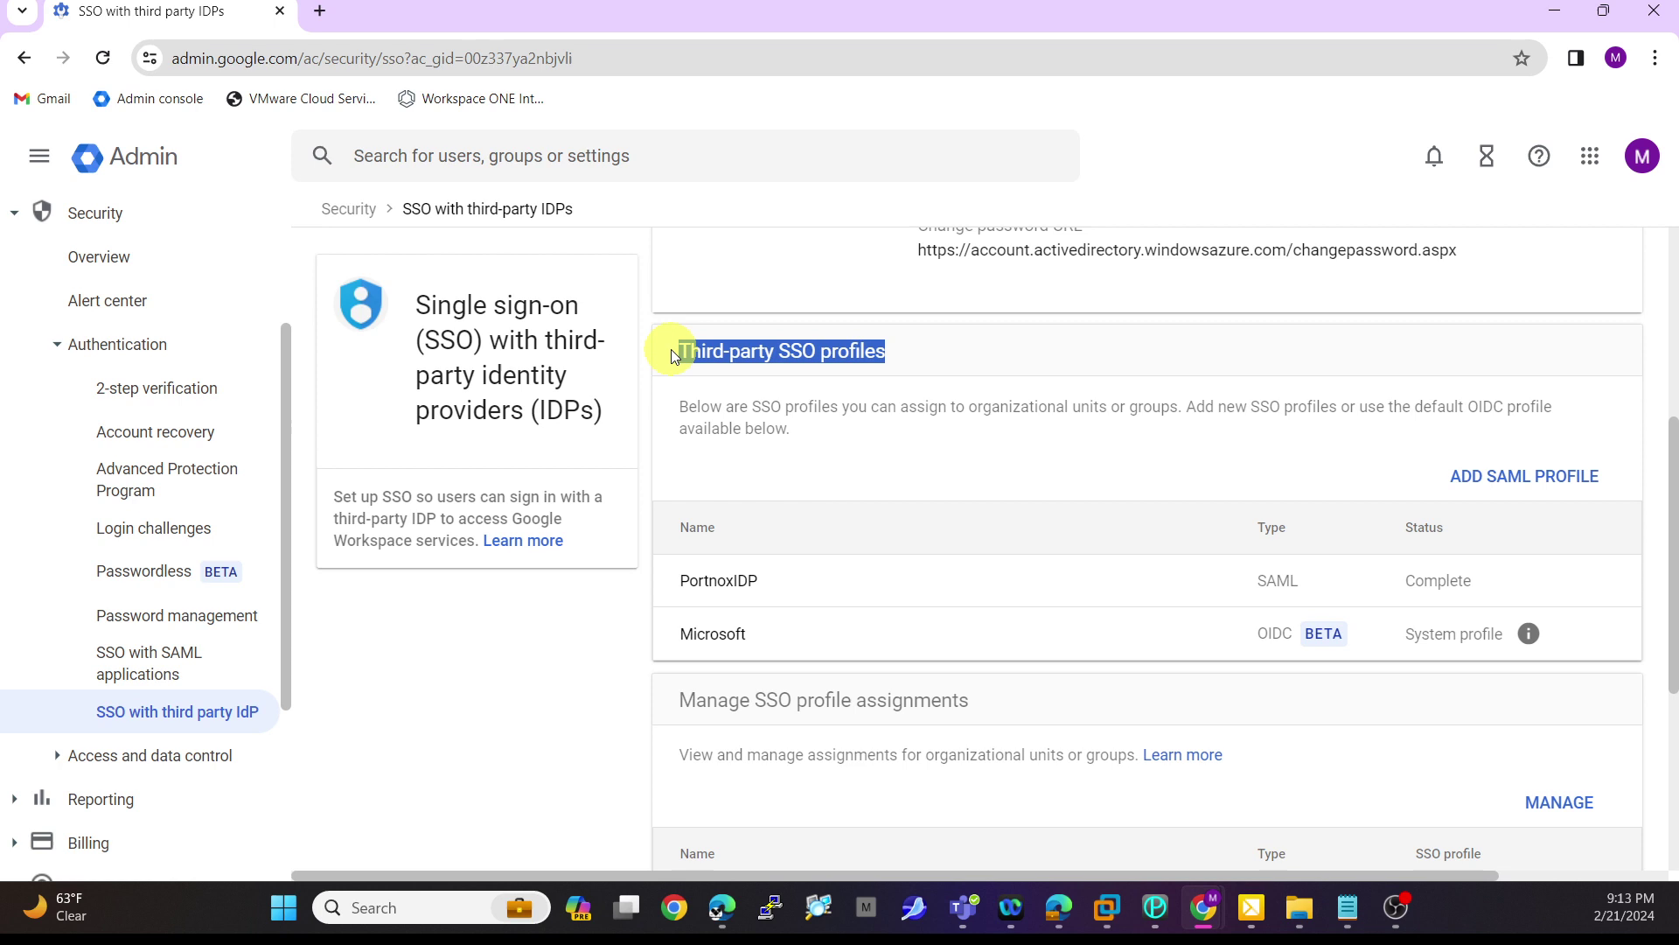
{"action": "left_click", "coordinate": [1049, 471]}
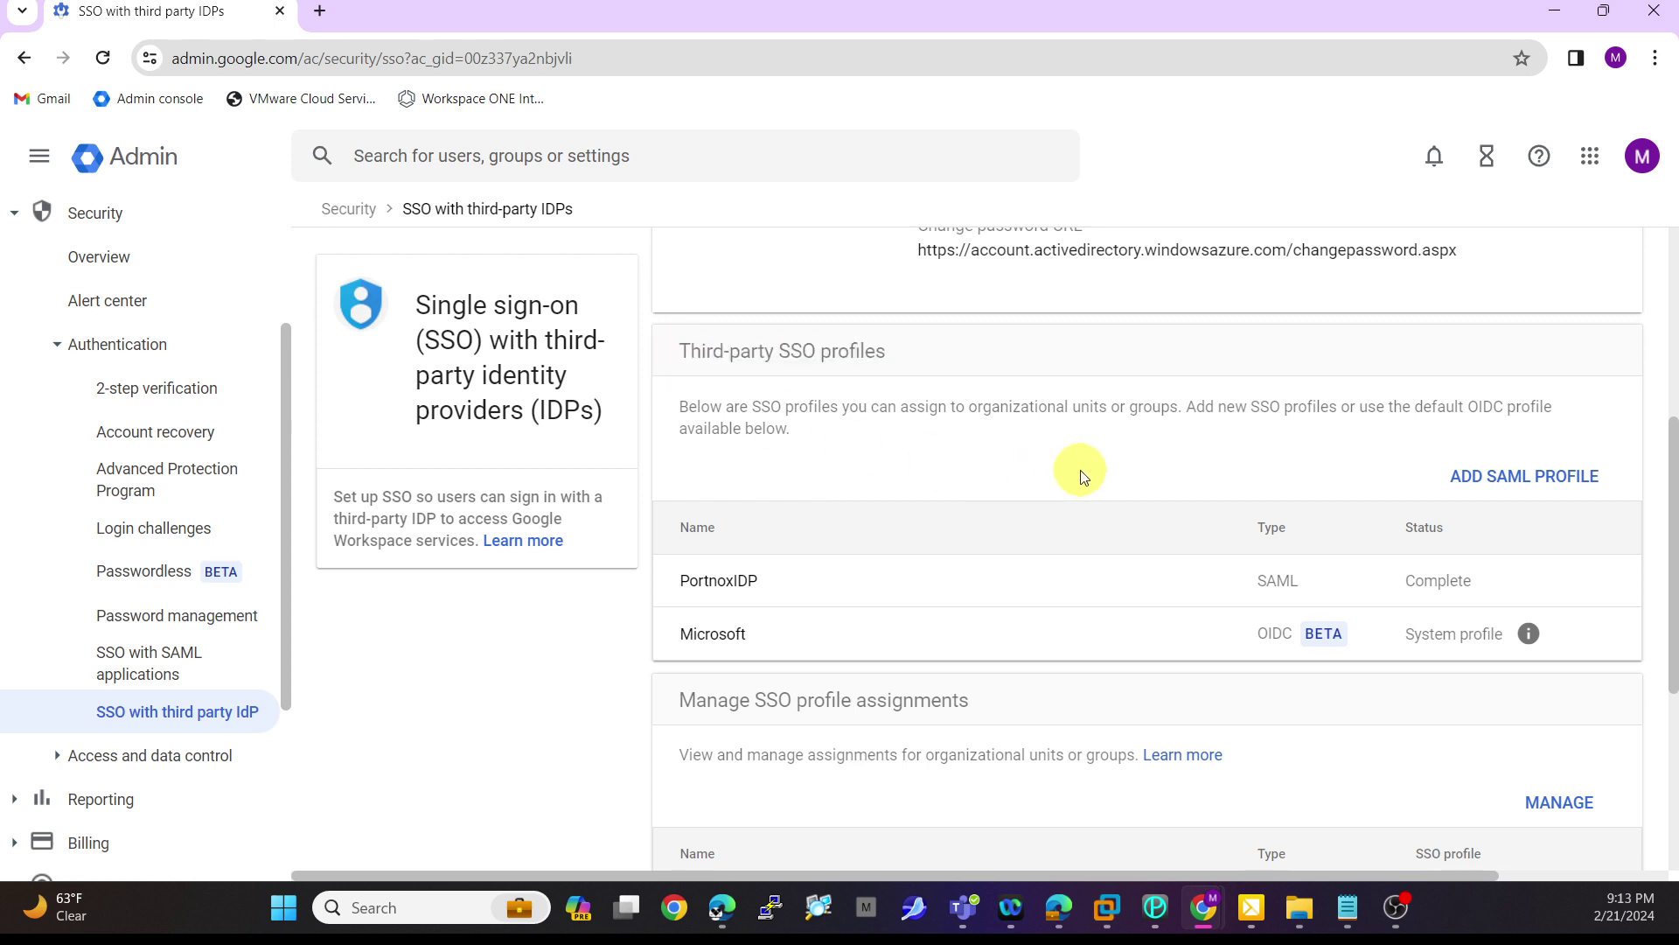
Start a new SAML SSO profile and look over its empty IdP detail fields
{"action": "left_click", "coordinate": [1506, 479]}
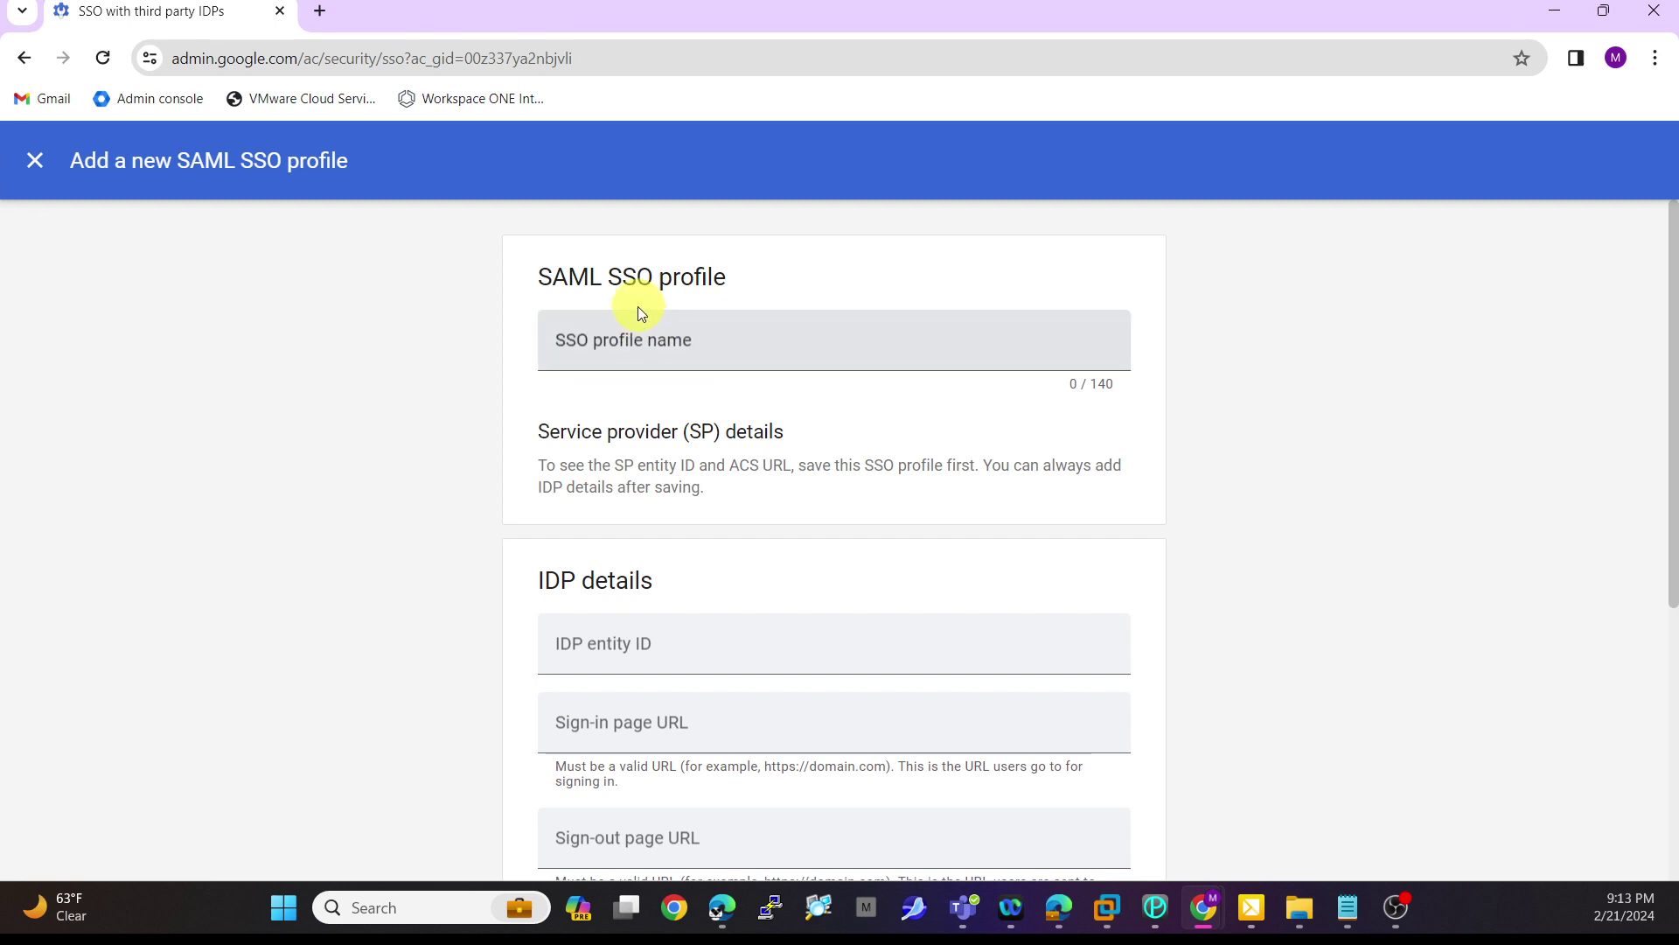
{"action": "left_click_drag", "start_coordinate": [752, 278], "coordinate": [513, 277]}
{"action": "left_click", "coordinate": [330, 374]}
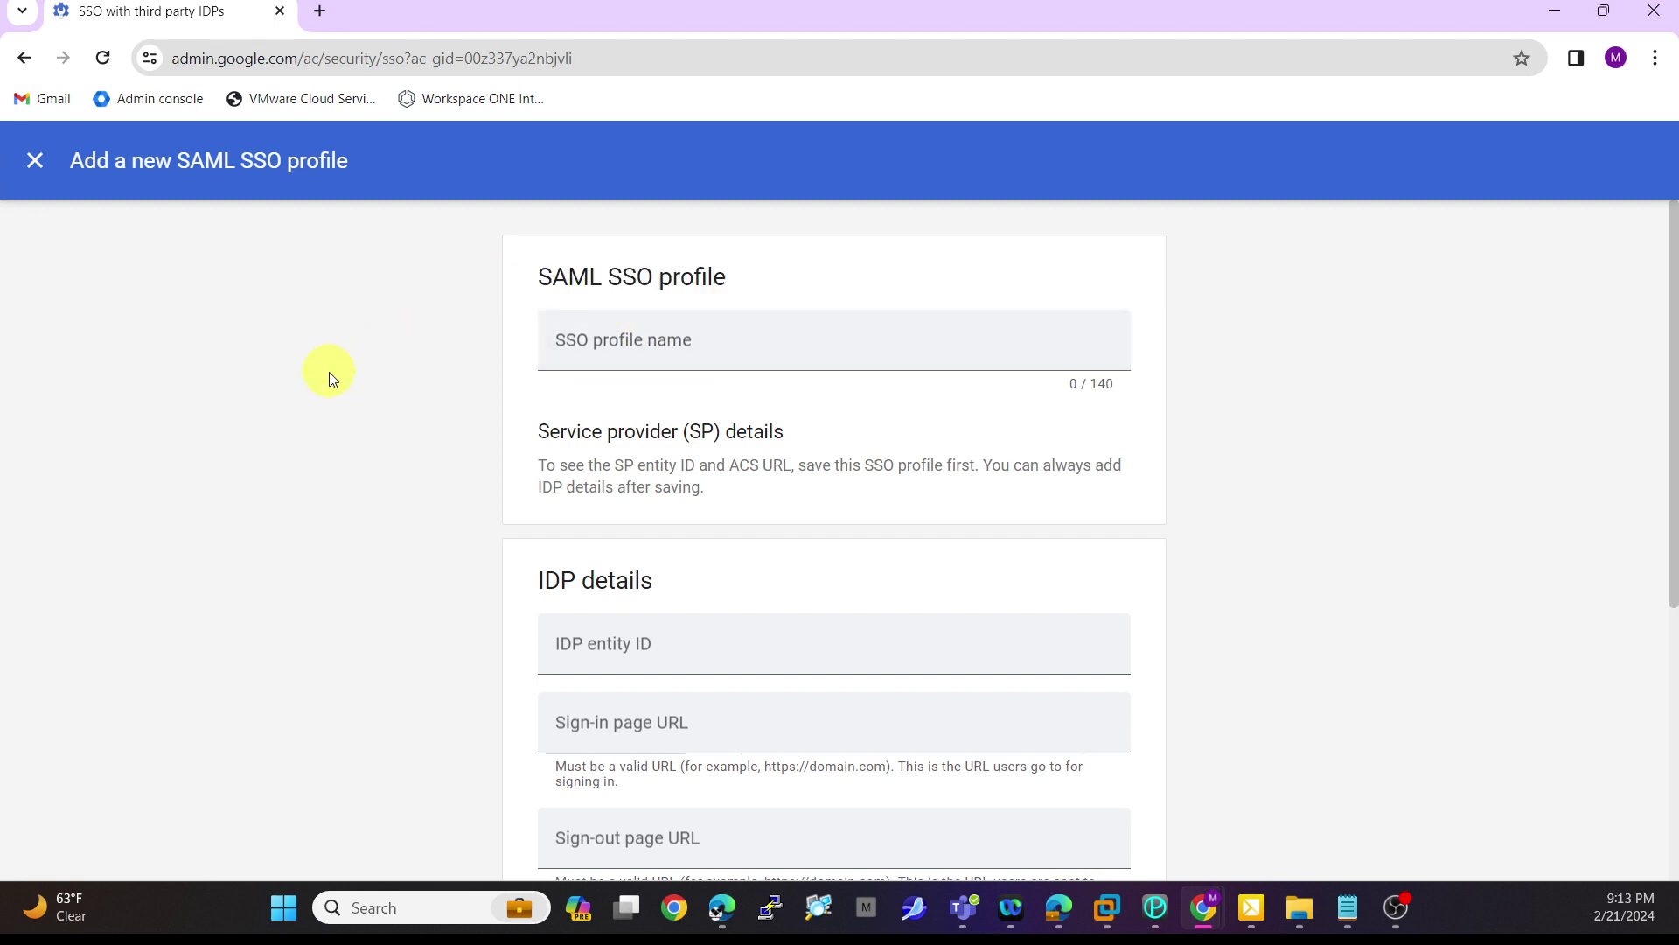
{"action": "scroll", "coordinate": [617, 350], "scroll_direction": "down", "scroll_amount": 4}
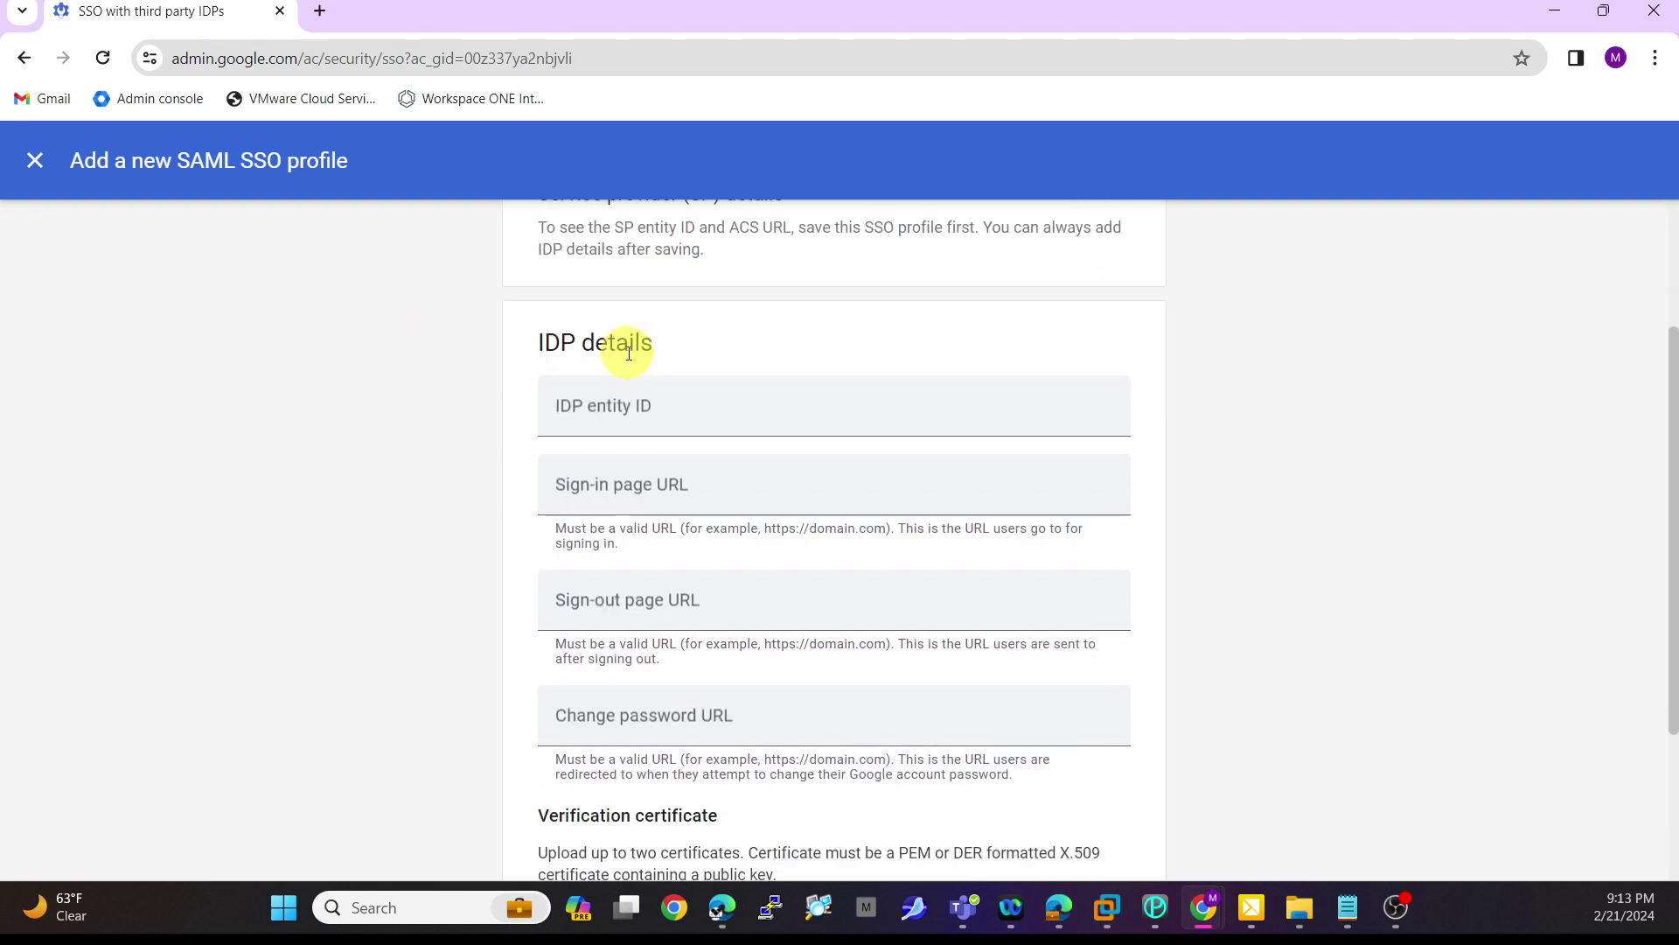
{"action": "scroll", "coordinate": [625, 326], "scroll_direction": "down", "scroll_amount": 1}
{"action": "scroll", "coordinate": [643, 337], "scroll_direction": "up", "scroll_amount": 3}
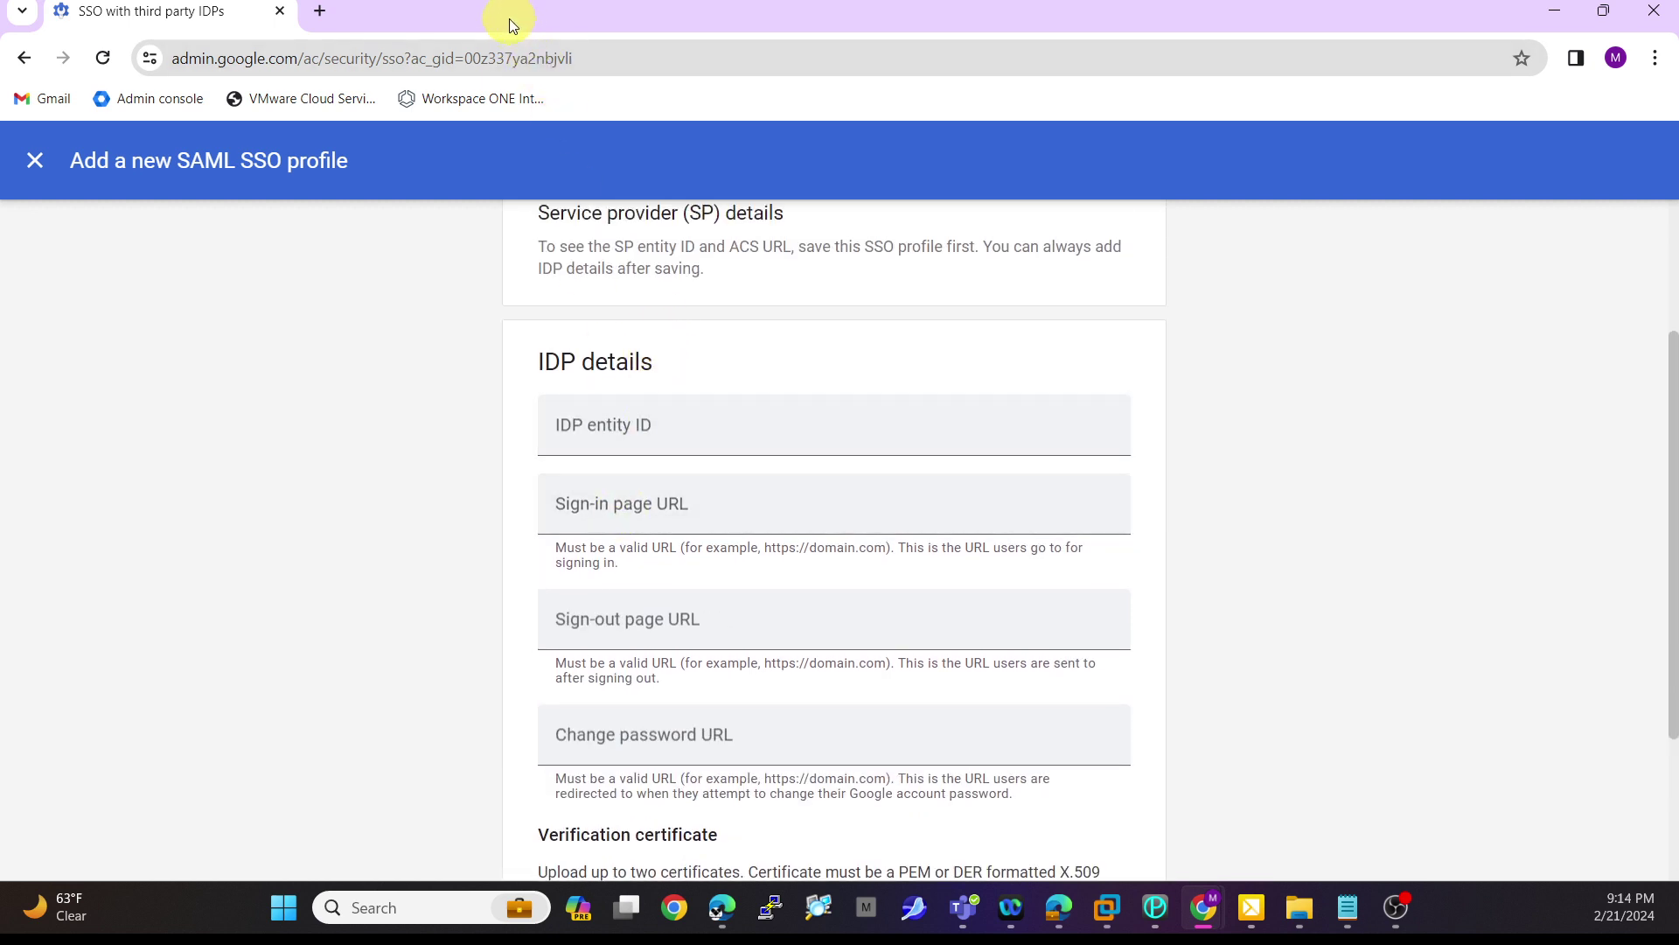
Compare the SAML SSO profile form side by side with the Portnox GMAIL app settings
{"action": "left_click_drag", "start_coordinate": [512, 26], "coordinate": [1032, 28]}
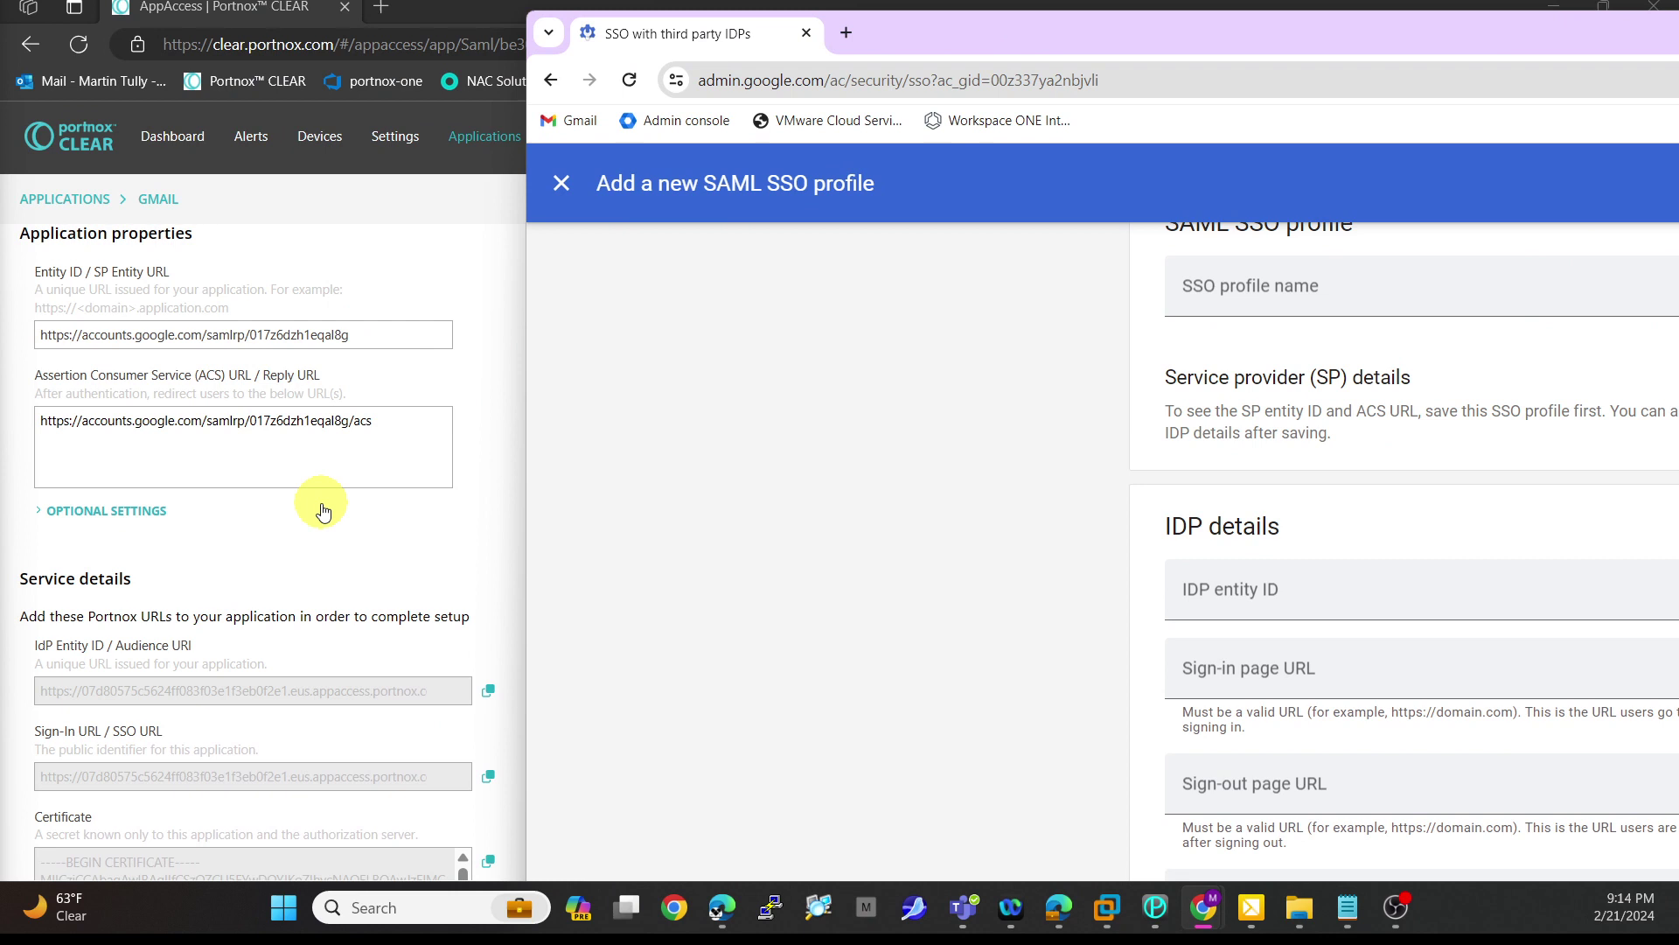
{"action": "scroll", "coordinate": [323, 510], "scroll_direction": "down", "scroll_amount": 1}
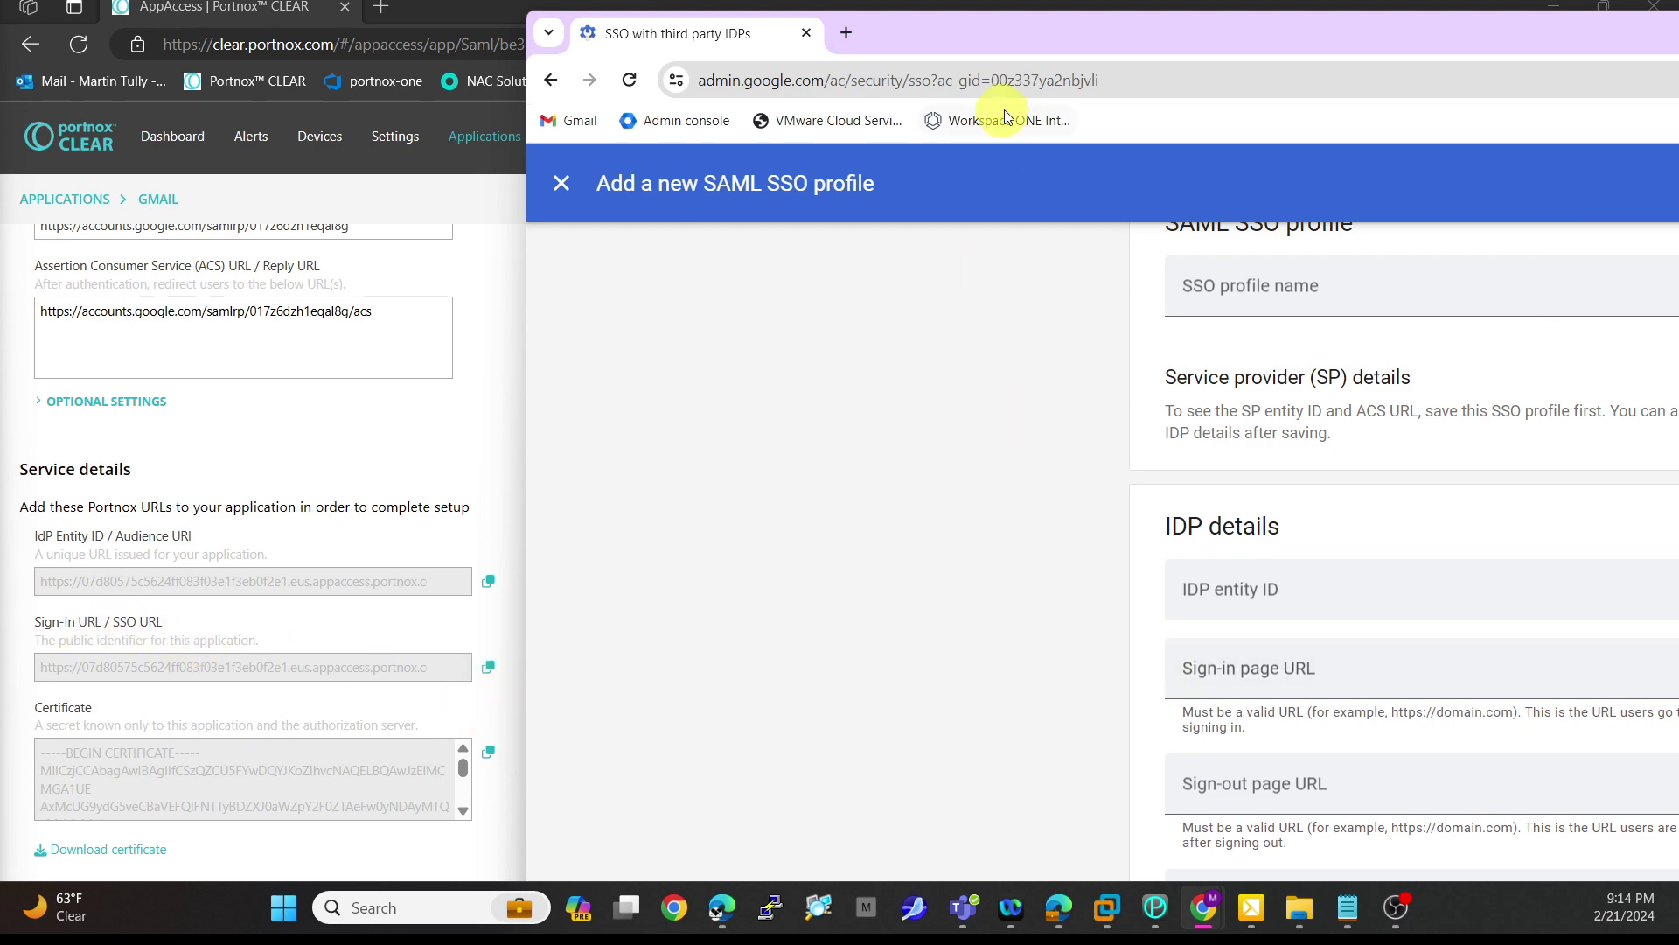
{"action": "double_click", "coordinate": [1031, 44]}
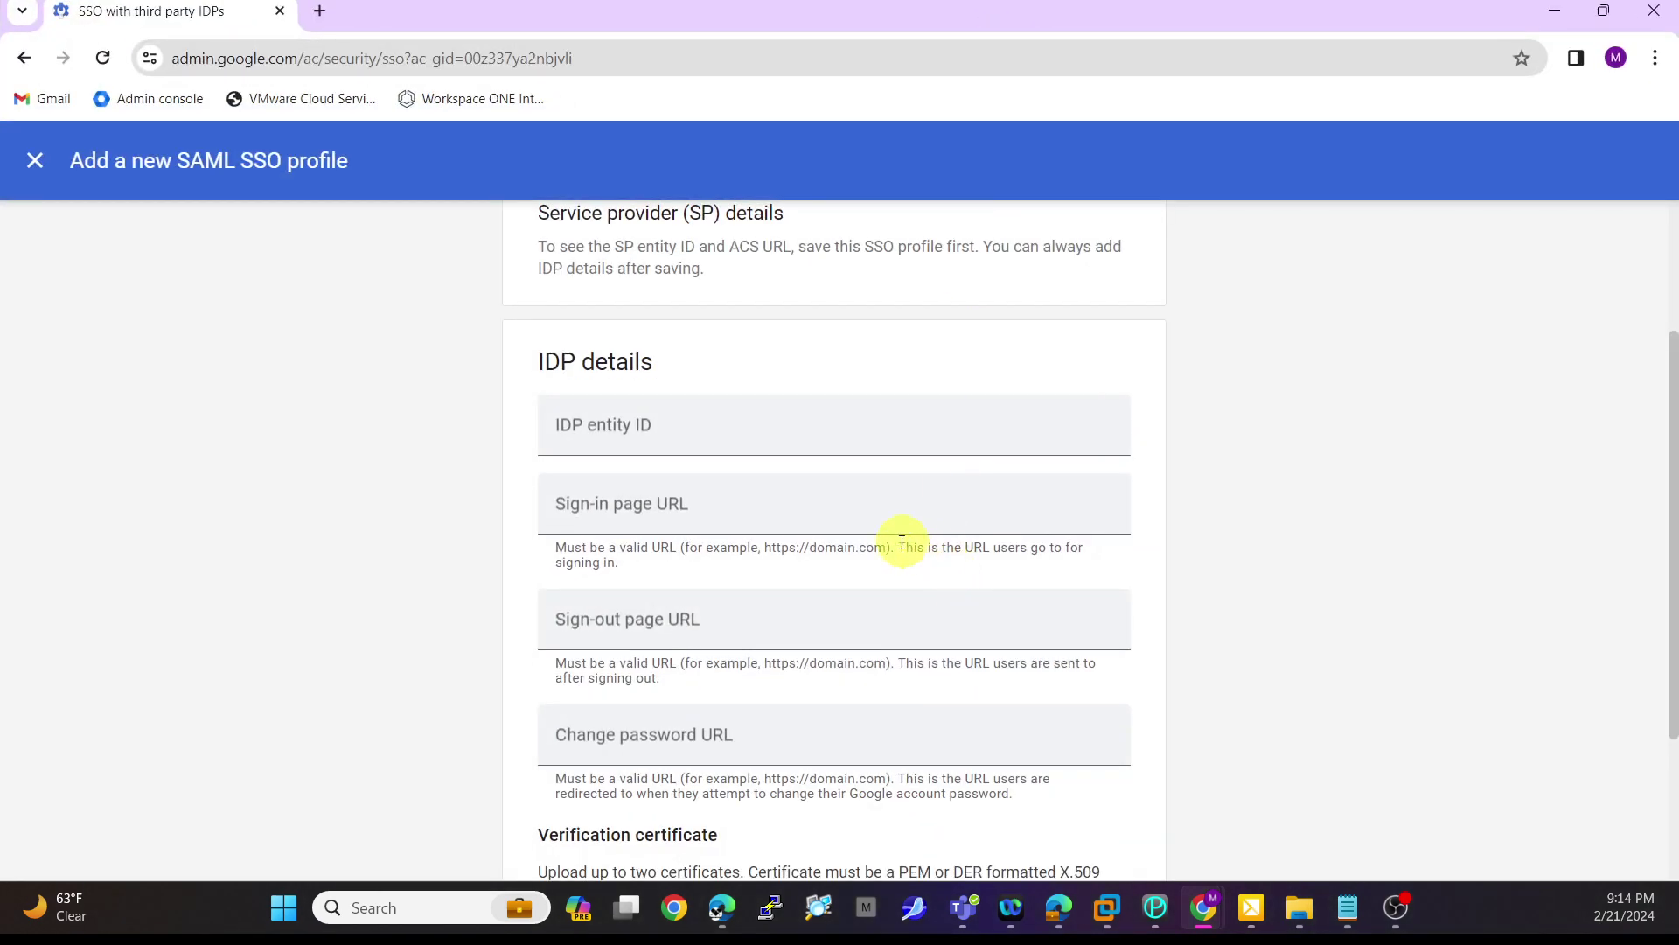
{"action": "scroll", "coordinate": [896, 524], "scroll_direction": "down", "scroll_amount": 3}
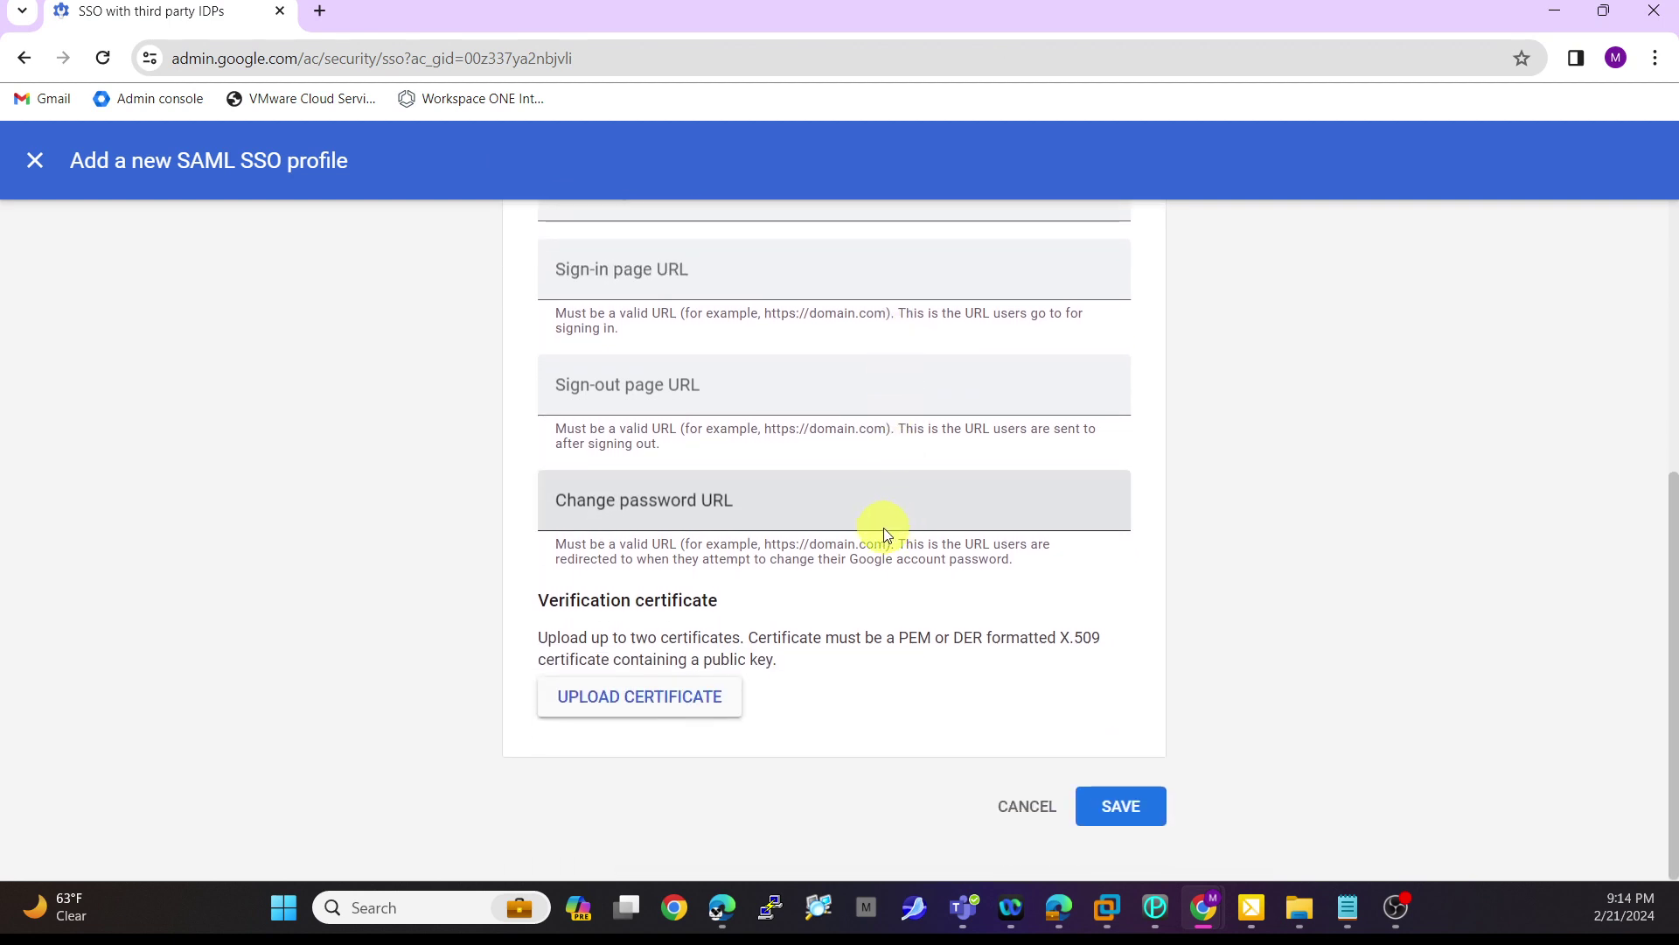
{"action": "double_click", "coordinate": [507, 38]}
{"action": "scroll", "coordinate": [206, 612], "scroll_direction": "down", "scroll_amount": 3}
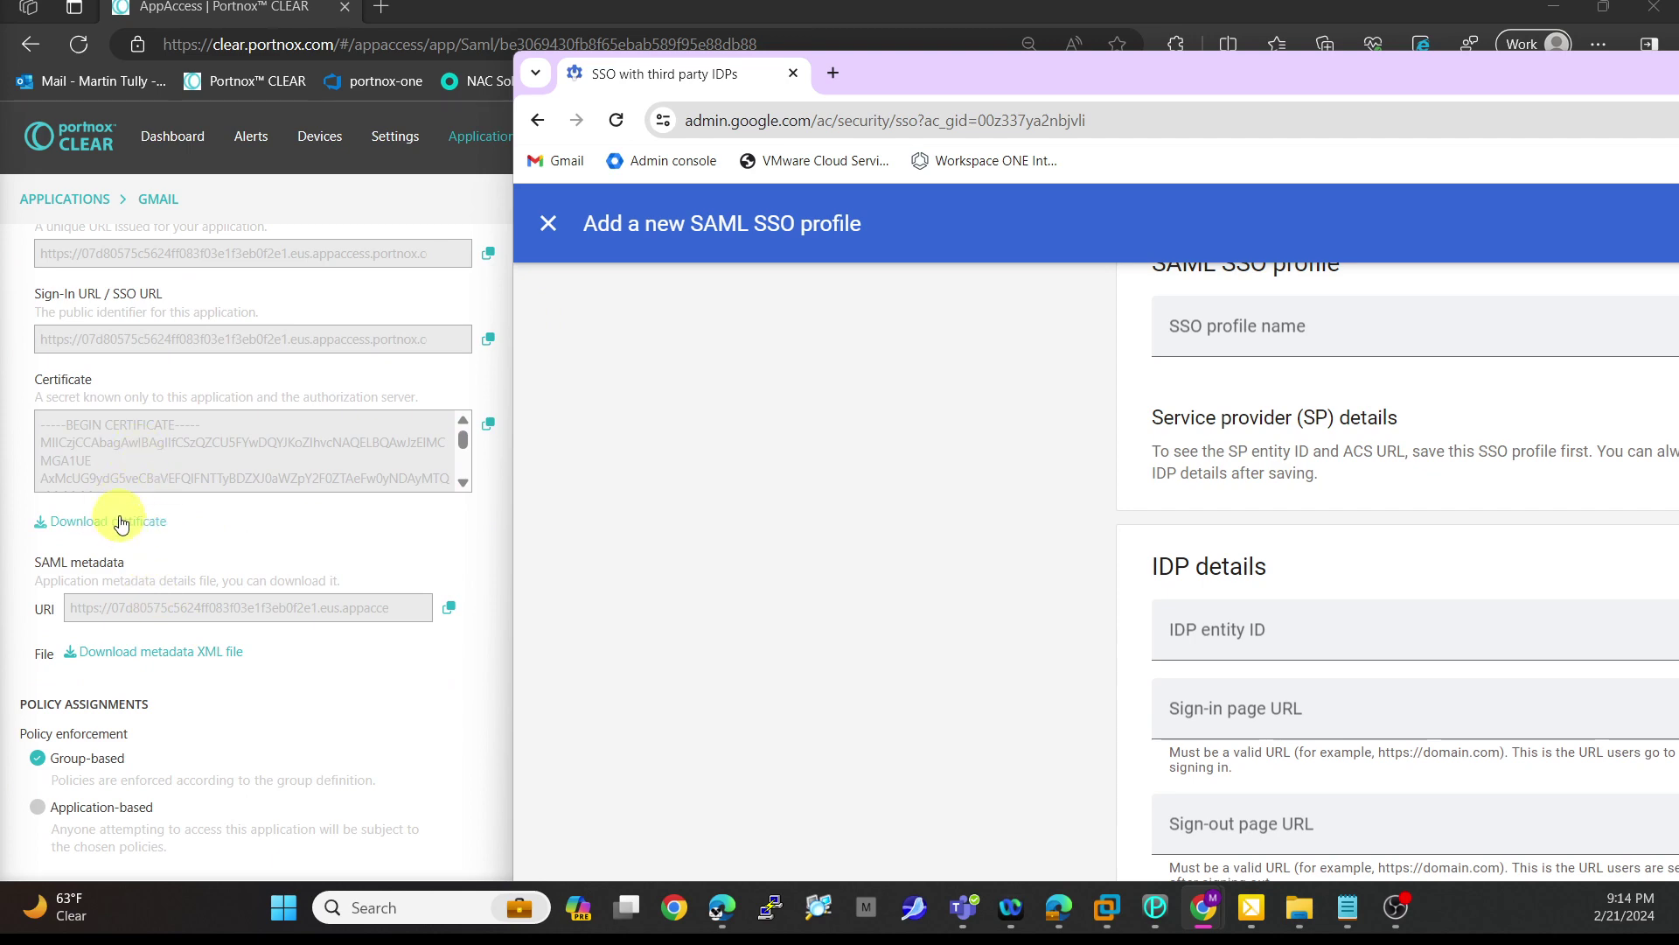
{"action": "double_click", "coordinate": [1032, 83]}
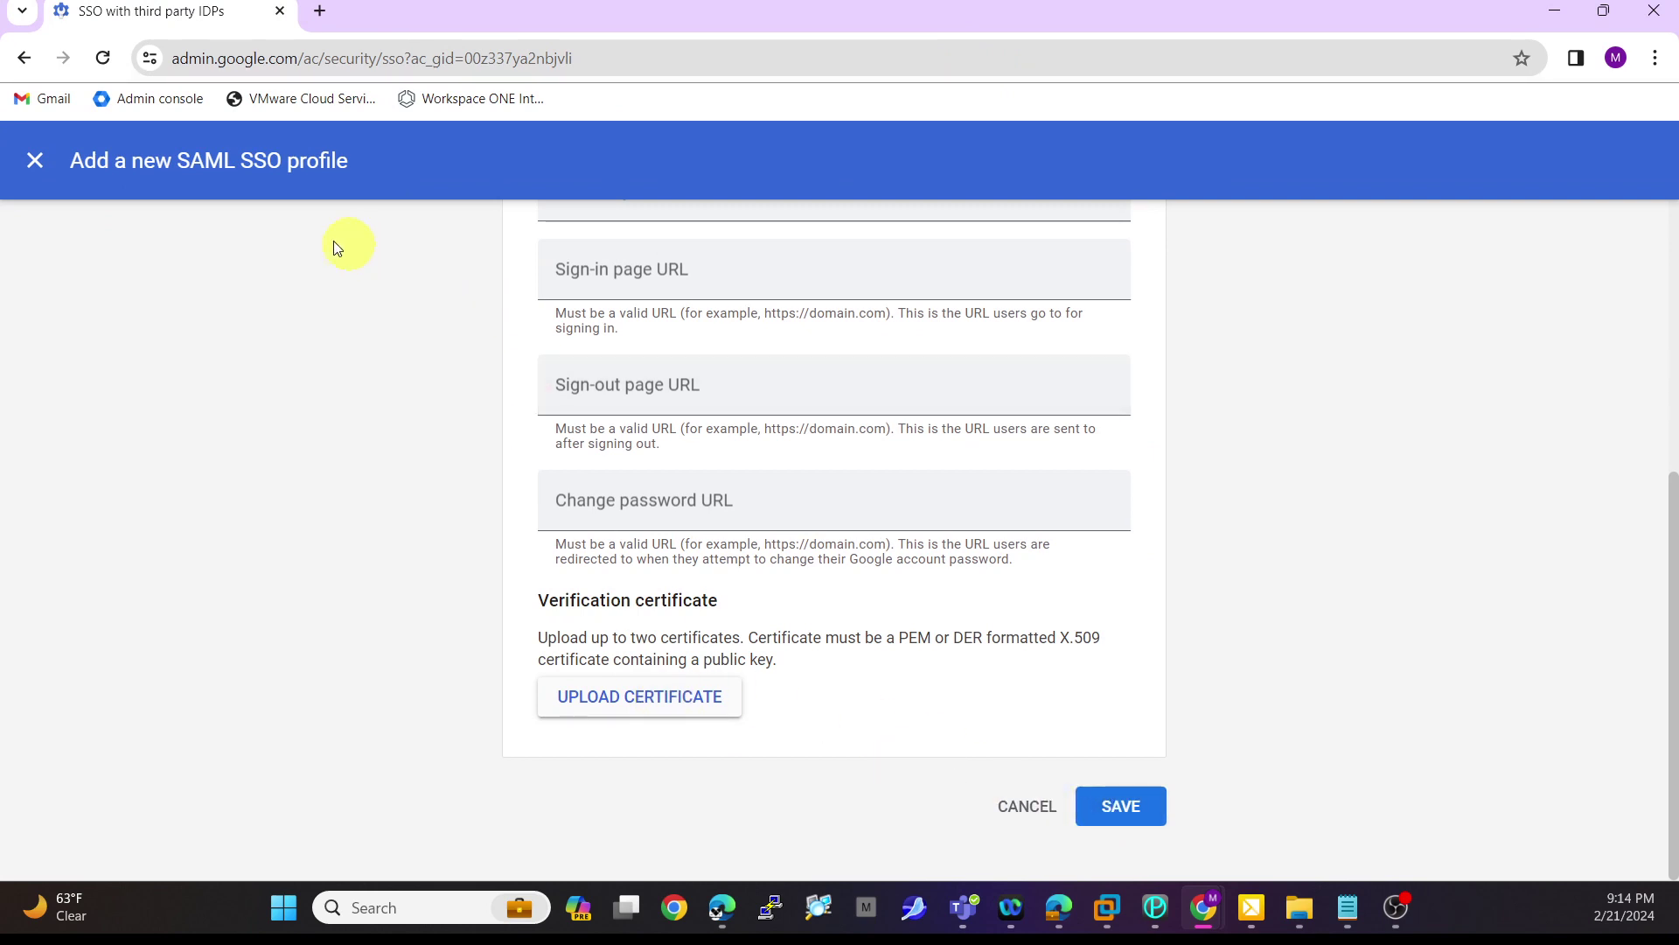
Cancel the new SAML SSO profile form
{"action": "left_click", "coordinate": [985, 808]}
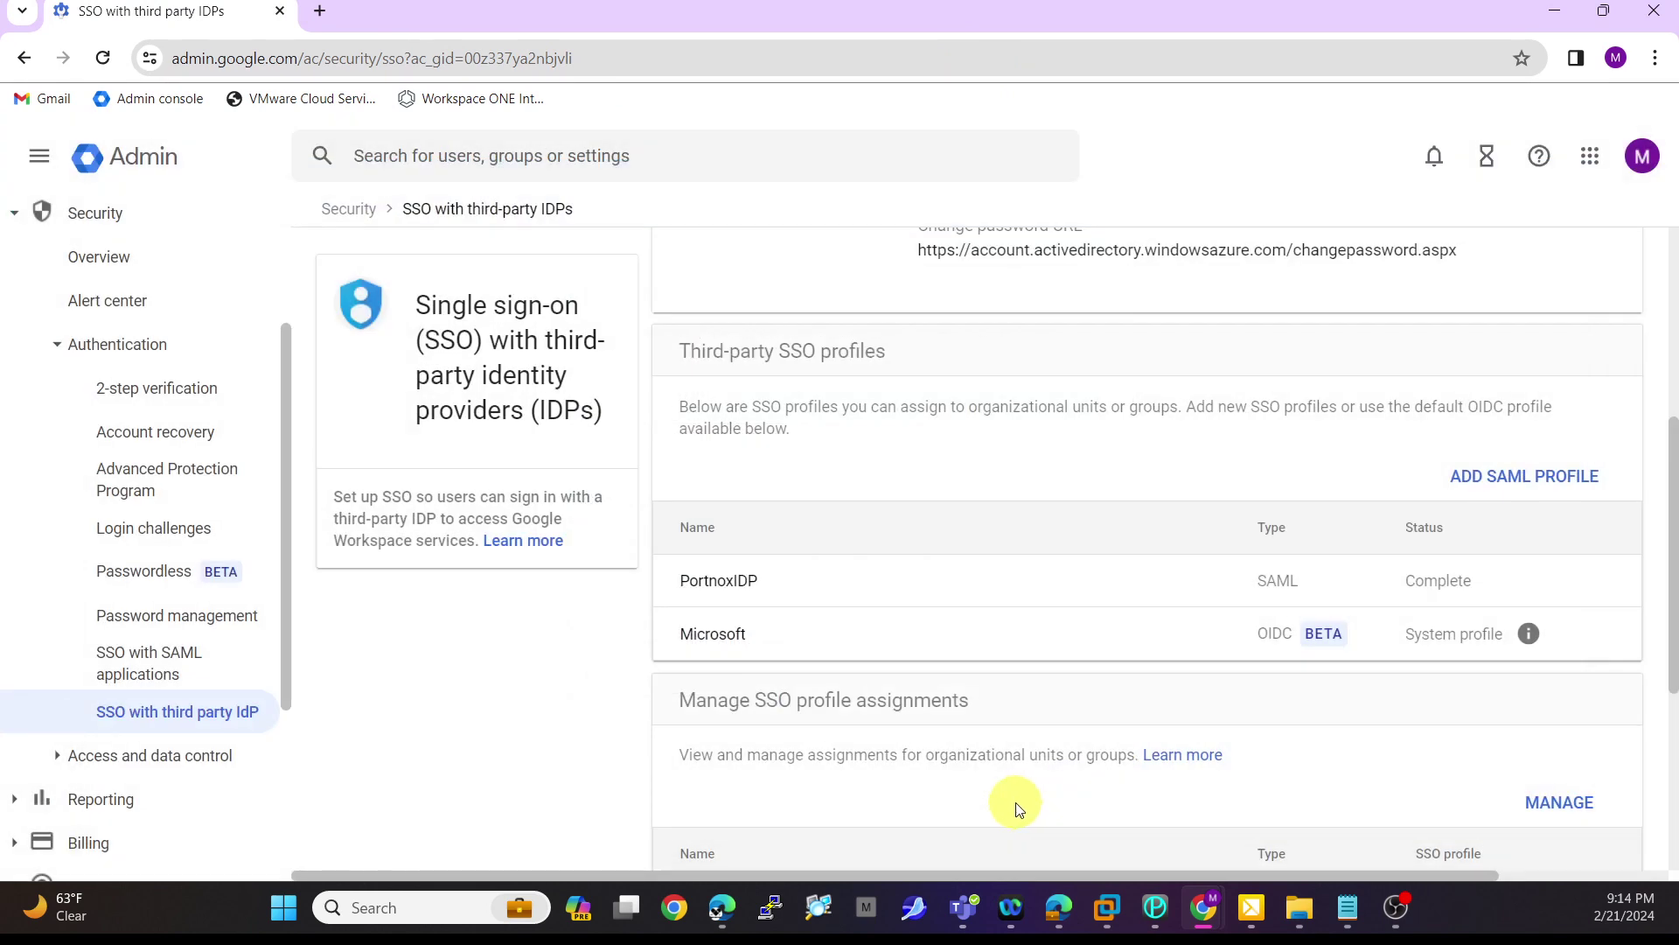
{"action": "scroll", "coordinate": [988, 742], "scroll_direction": "up", "scroll_amount": 2}
{"action": "scroll", "coordinate": [1003, 739], "scroll_direction": "down", "scroll_amount": 4}
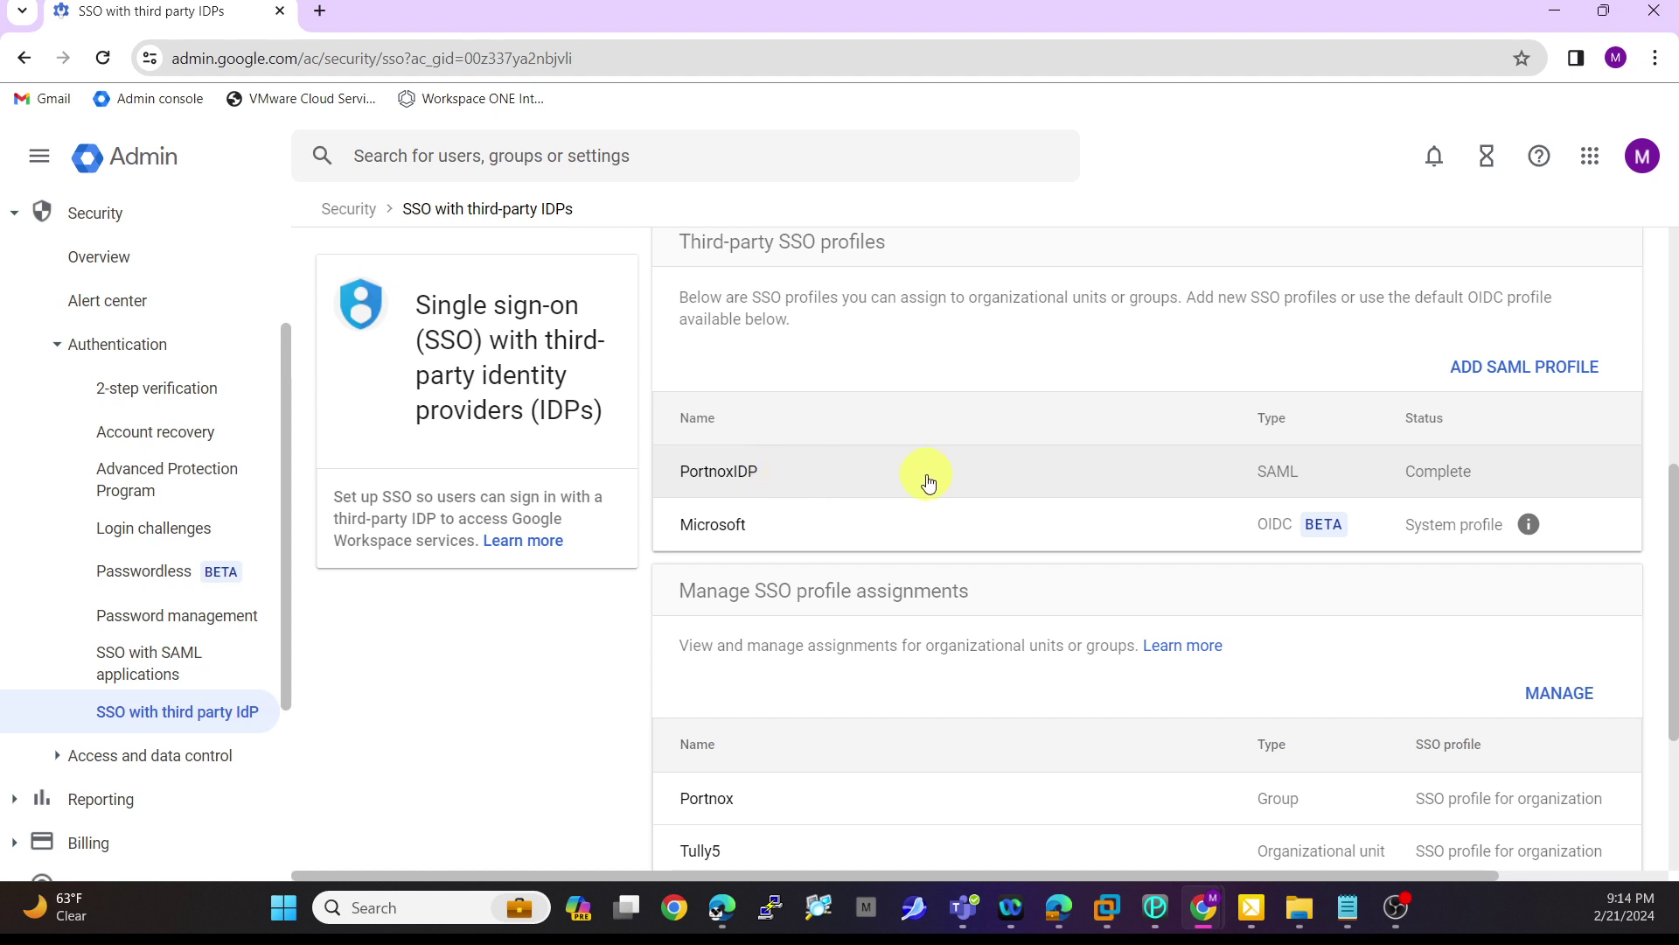
Open the PortnoxIDP profile's SP details and compare its Entity ID and ACS URL with Portnox GMAIL
{"action": "left_click", "coordinate": [969, 480]}
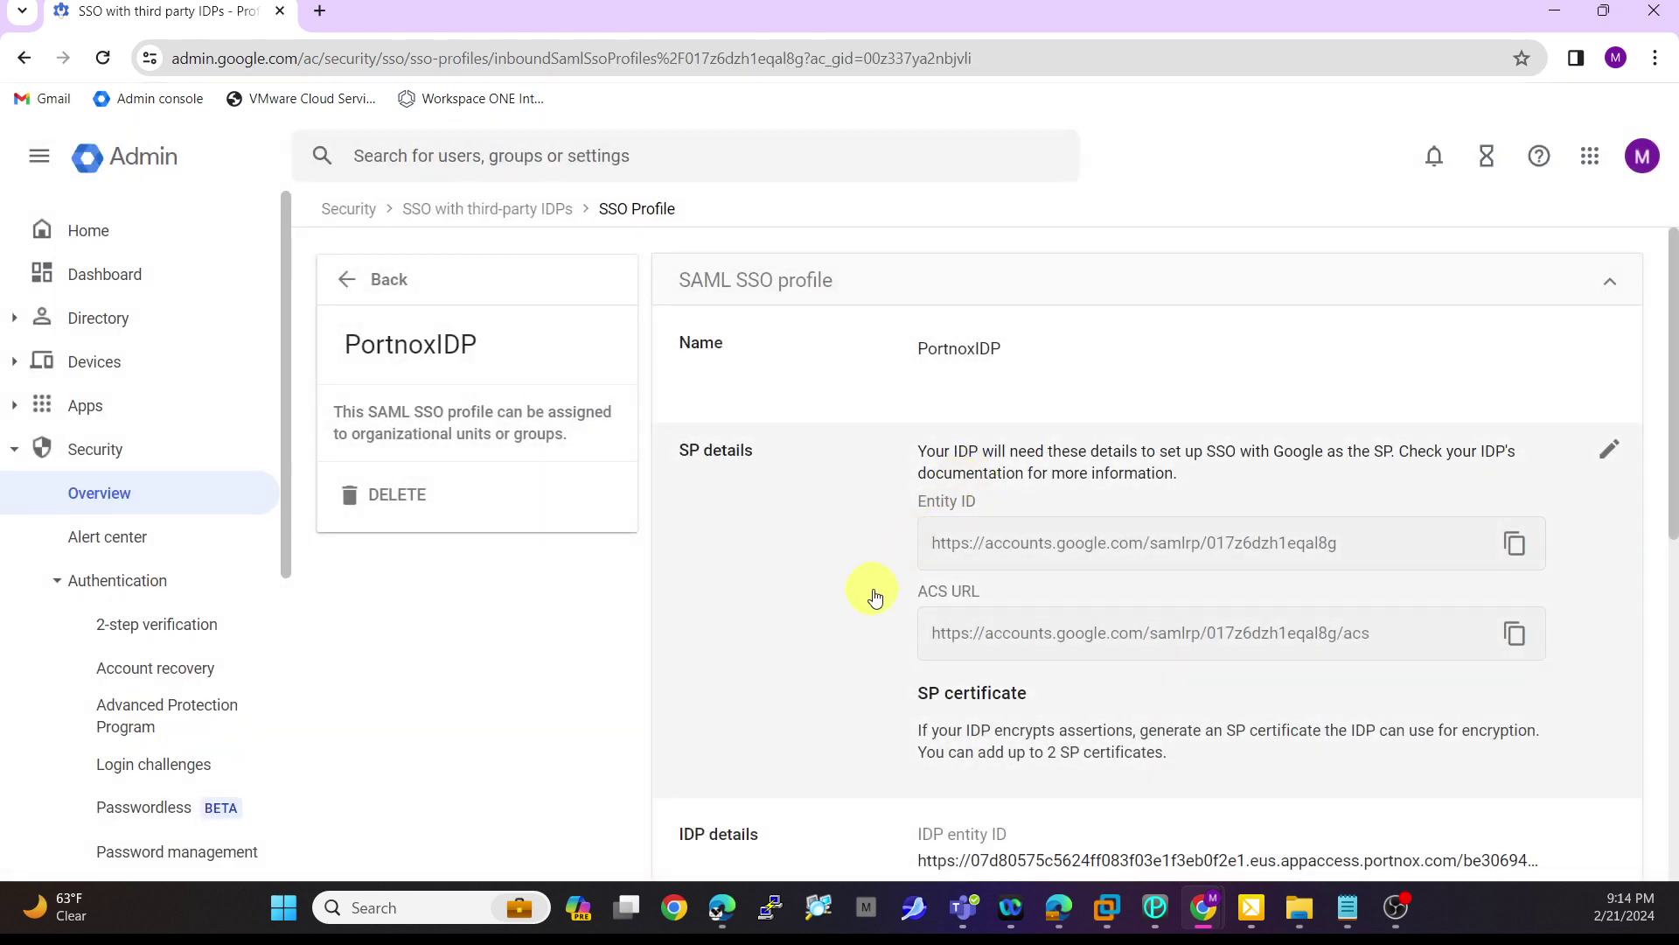
{"action": "scroll", "coordinate": [858, 423], "scroll_direction": "down", "scroll_amount": 1}
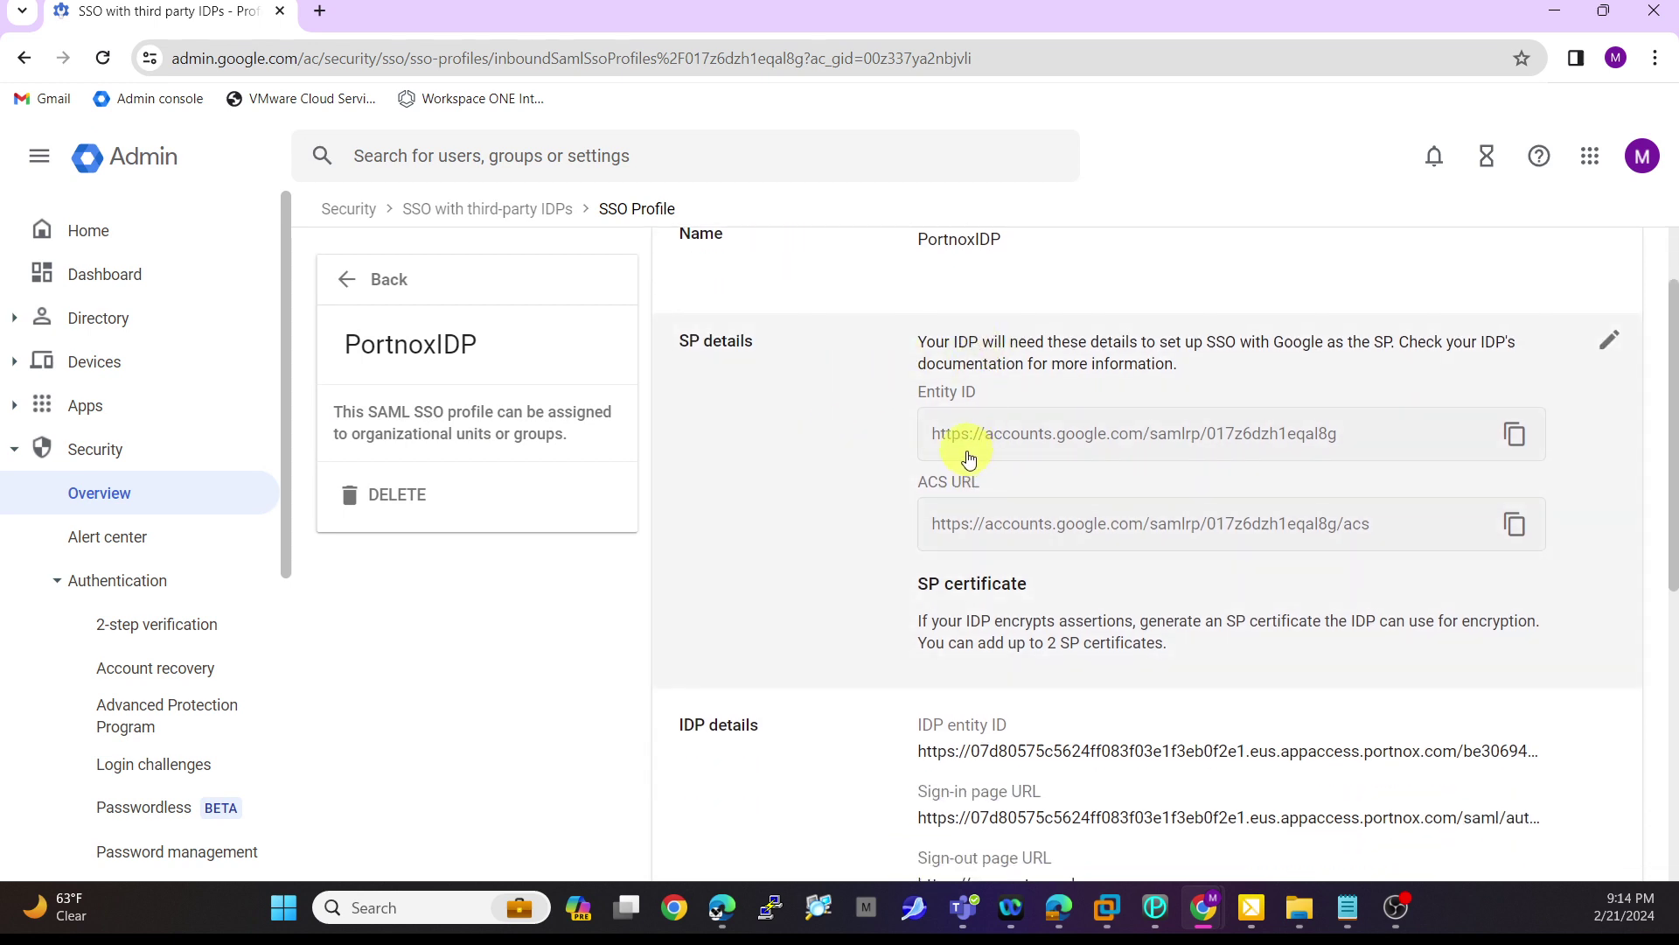
{"action": "left_click_drag", "start_coordinate": [687, 11], "coordinate": [1041, 54]}
{"action": "scroll", "coordinate": [253, 404], "scroll_direction": "up", "scroll_amount": 6}
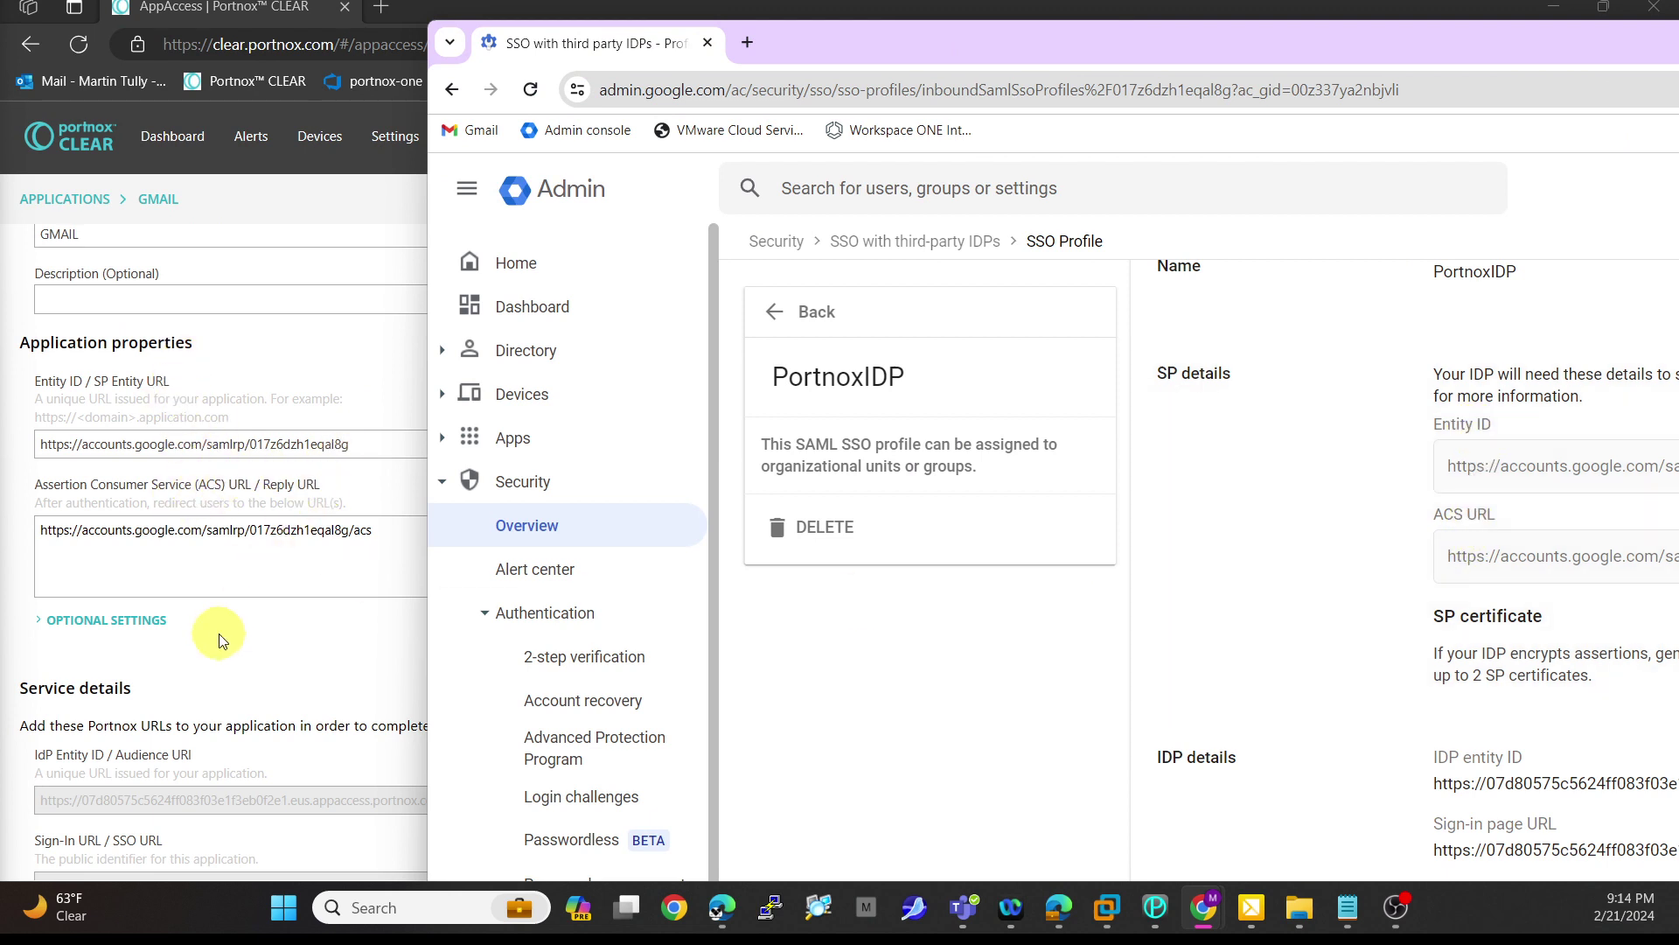
{"action": "left_click", "coordinate": [274, 645]}
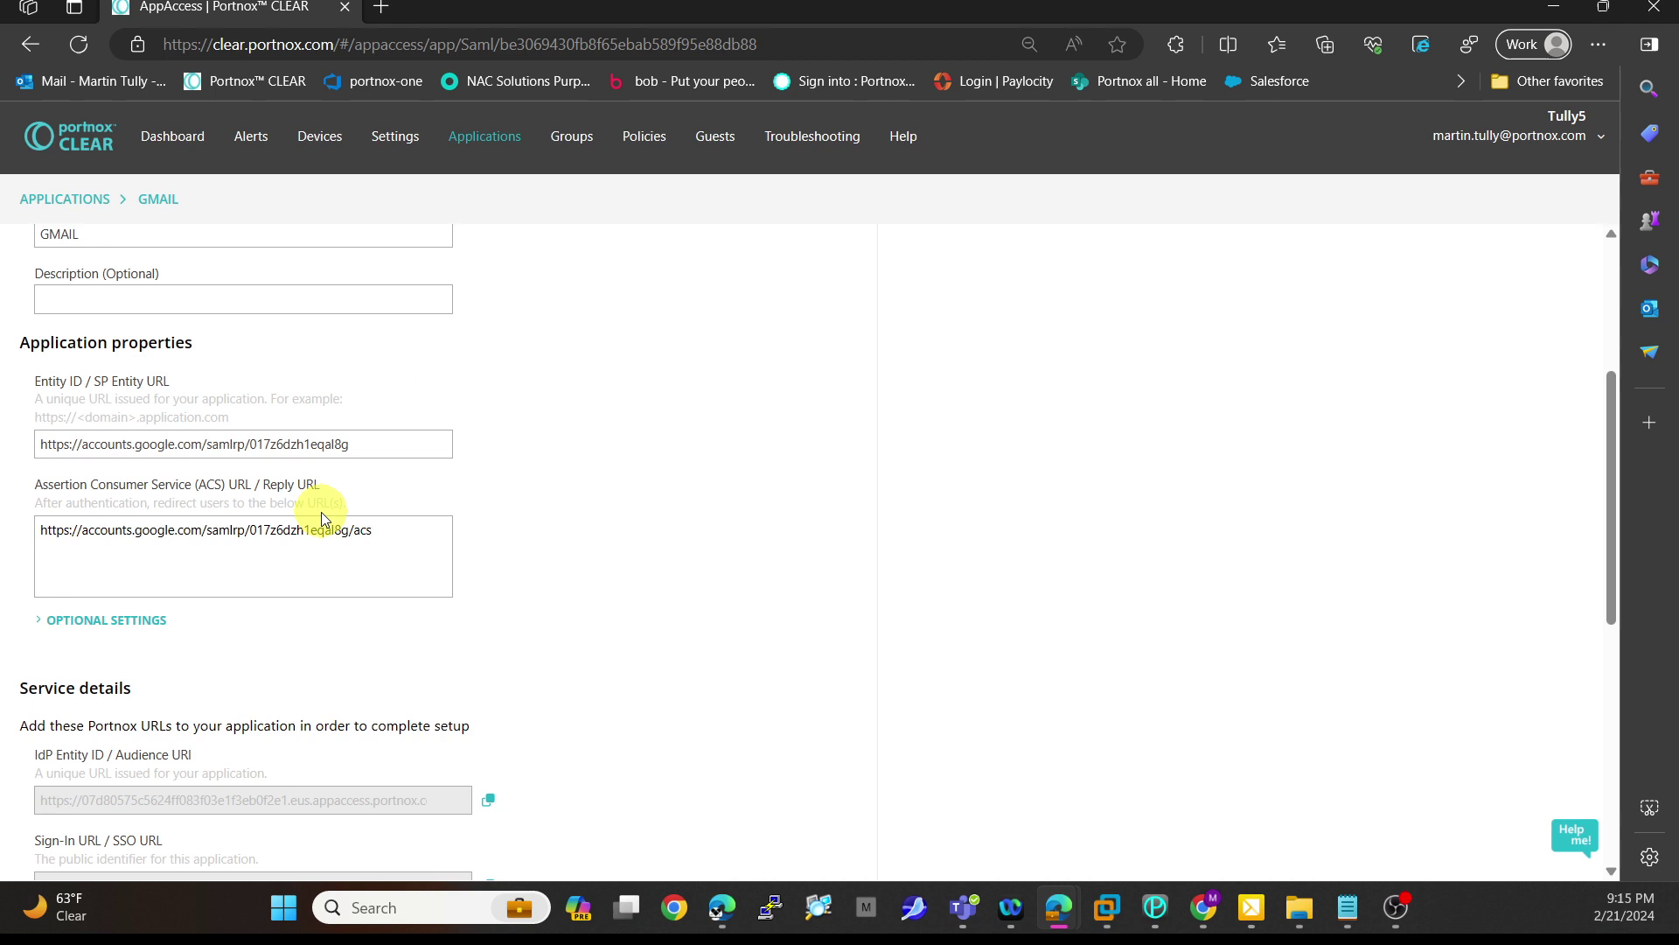
Scroll the GMAIL app through its certificate, SAML metadata and policy assignments
{"action": "scroll", "coordinate": [594, 554], "scroll_direction": "down", "scroll_amount": 3}
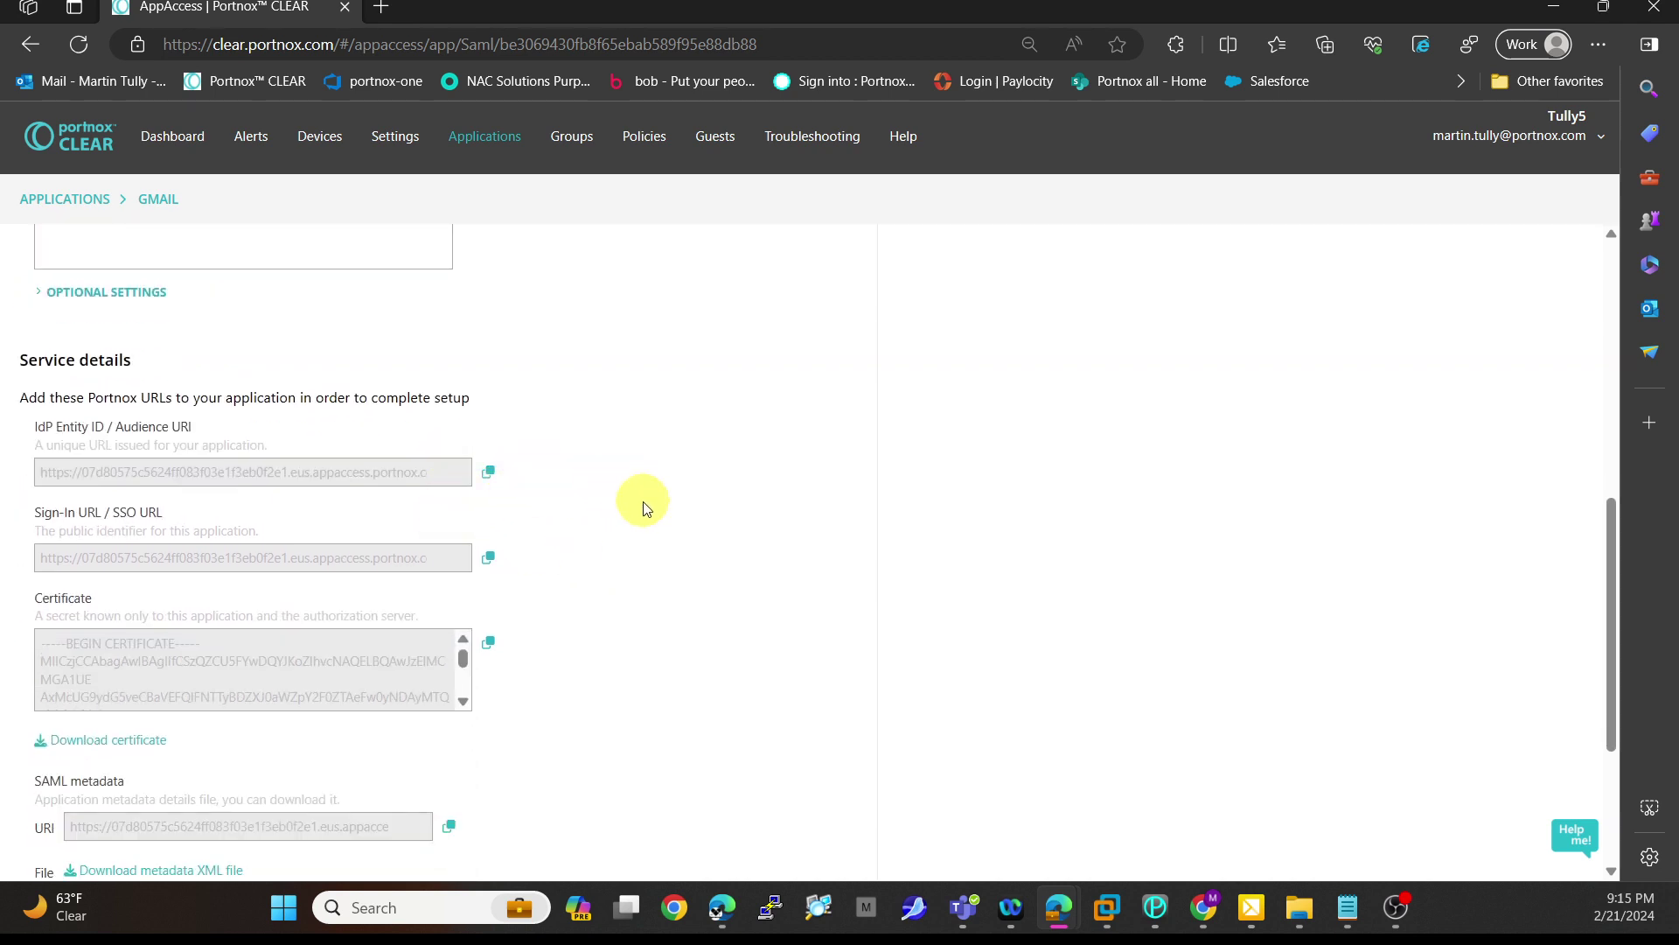
{"action": "scroll", "coordinate": [640, 513], "scroll_direction": "down", "scroll_amount": 1}
{"action": "scroll", "coordinate": [640, 513], "scroll_direction": "down", "scroll_amount": 3}
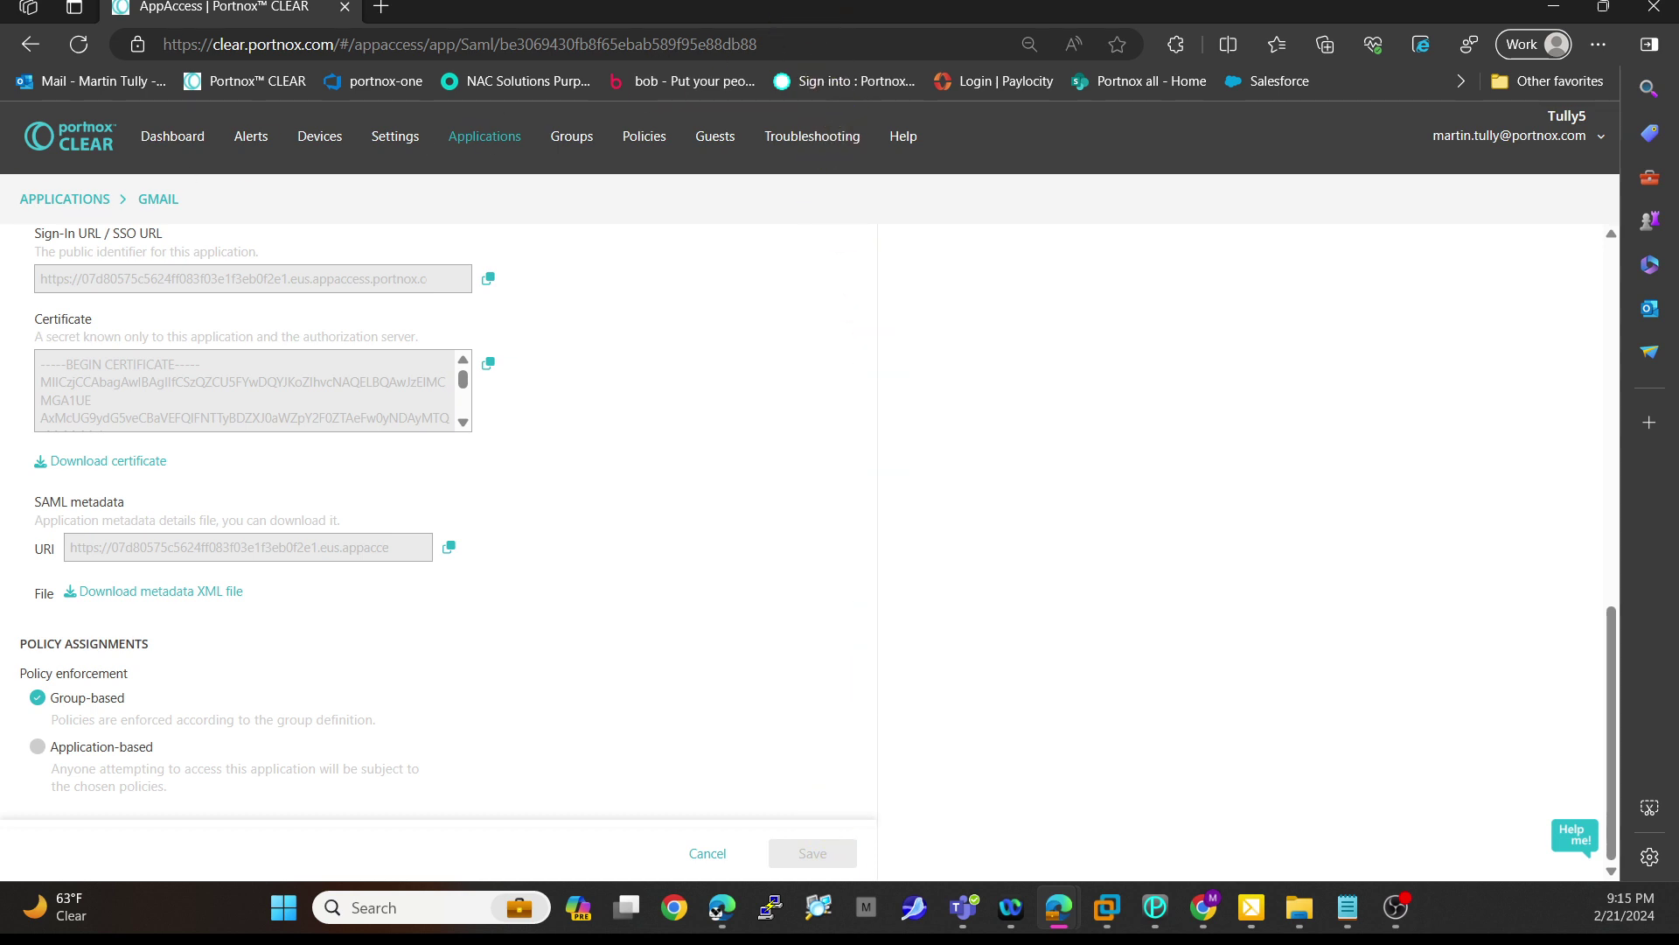
Maximize Google Admin and open the Portnox group's SSO profile assignment
{"action": "key", "text": "alt+Tab"}
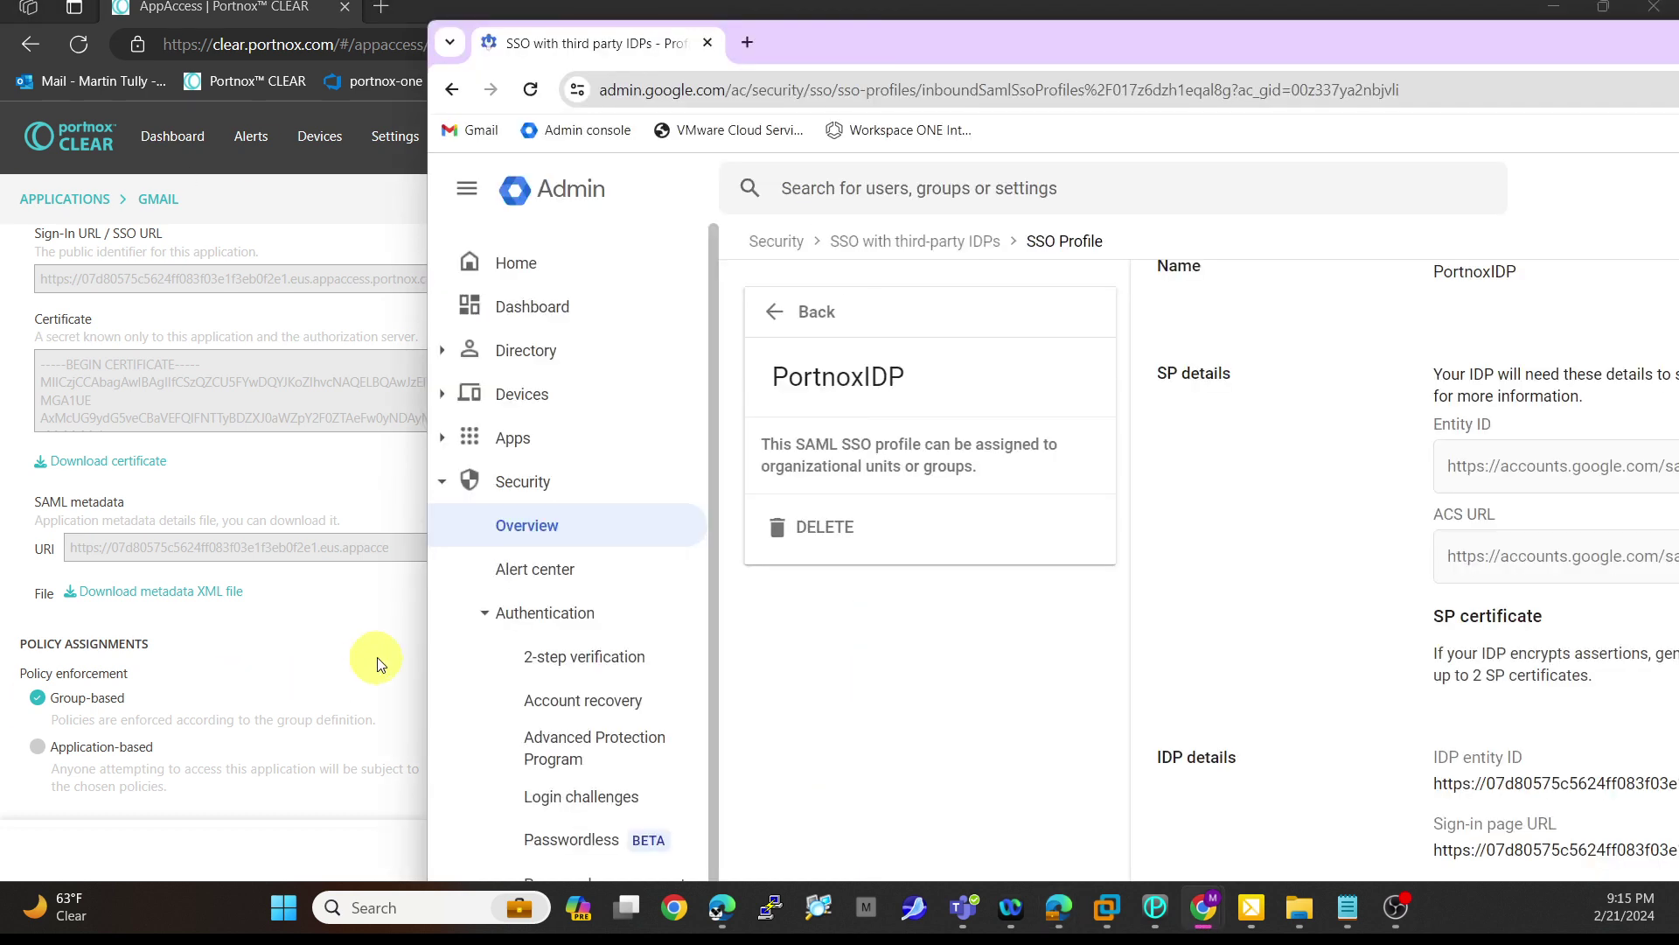
{"action": "double_click", "coordinate": [926, 41]}
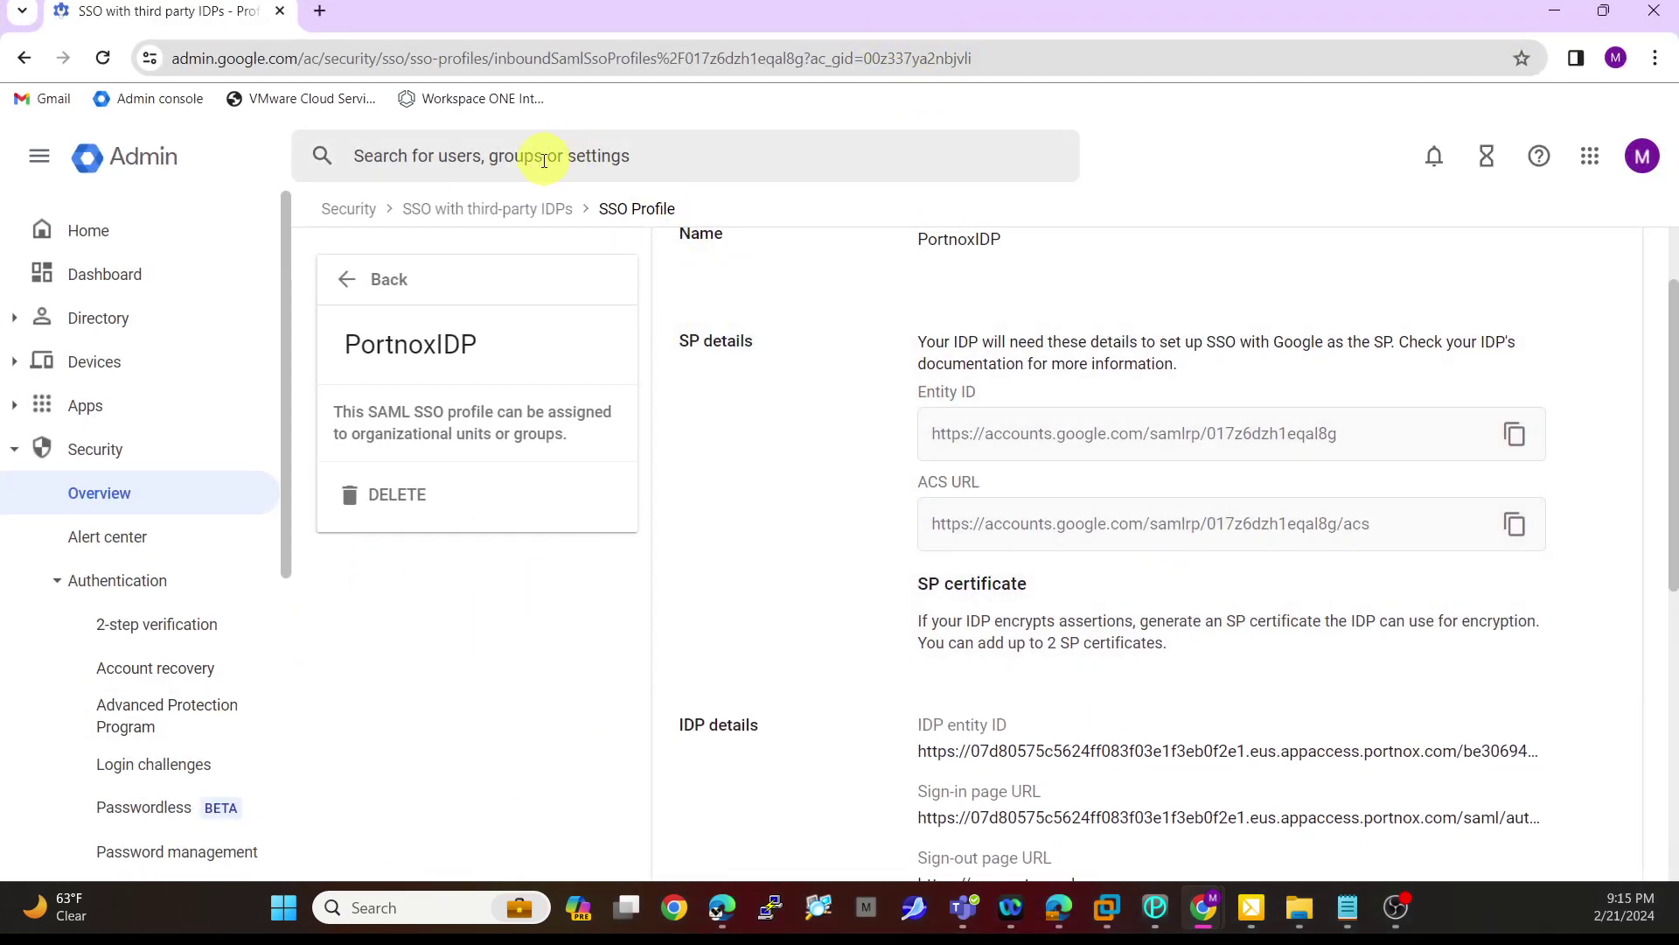
{"action": "left_click", "coordinate": [486, 207]}
{"action": "scroll", "coordinate": [904, 630], "scroll_direction": "down", "scroll_amount": 5}
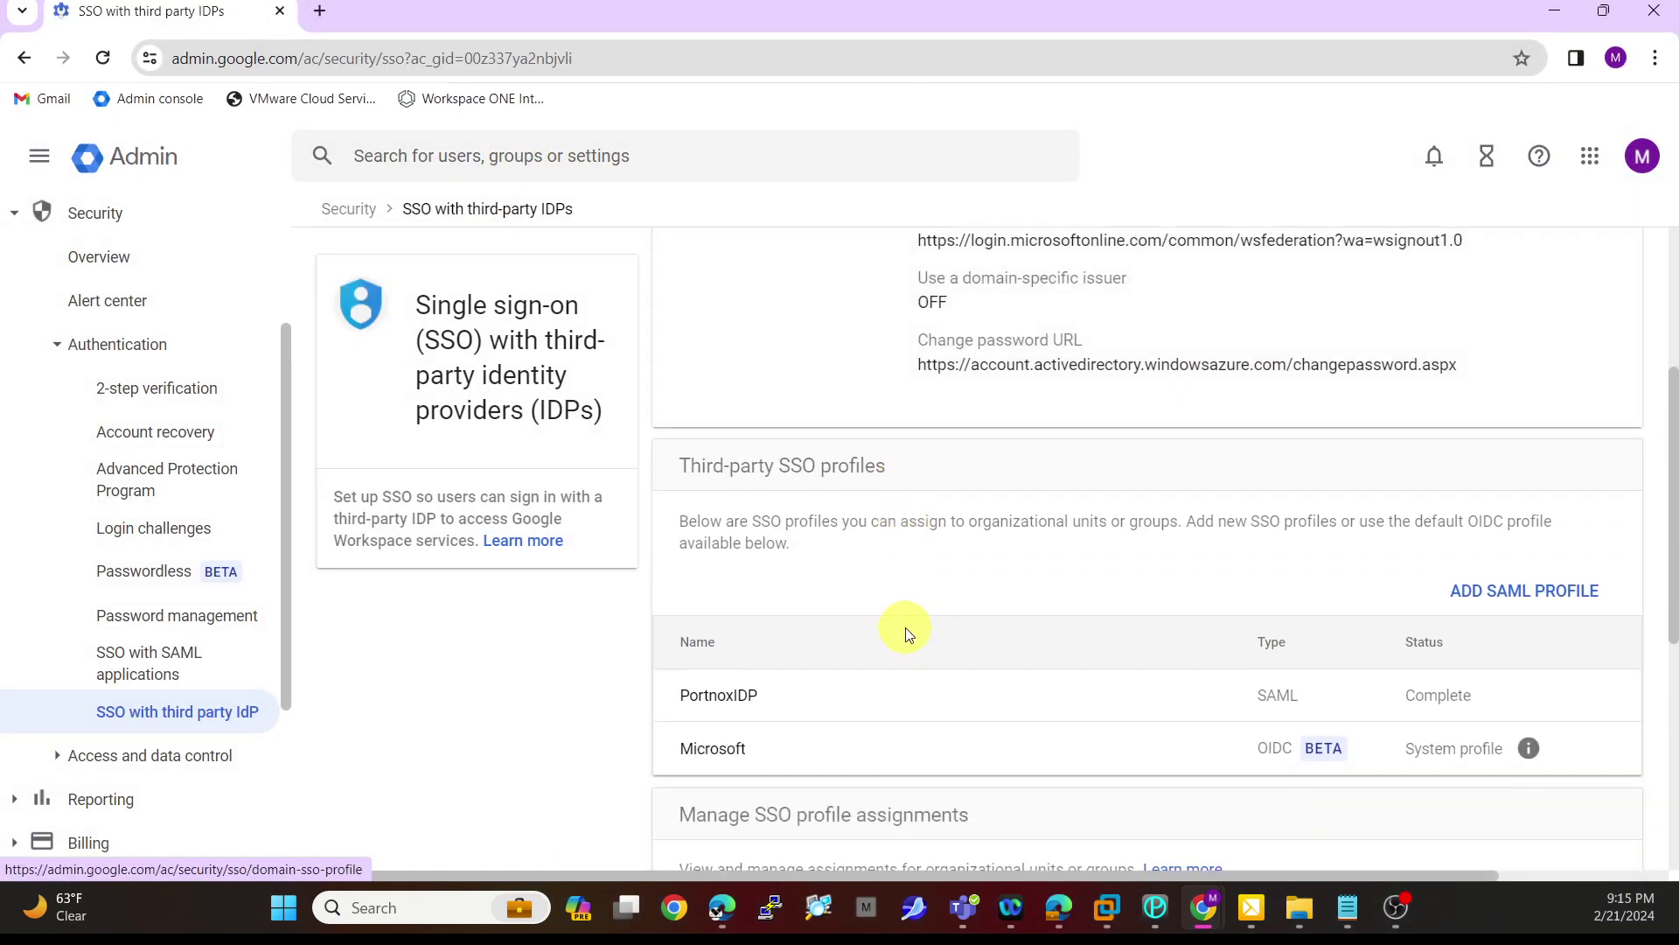
{"action": "scroll", "coordinate": [787, 568], "scroll_direction": "down", "scroll_amount": 4}
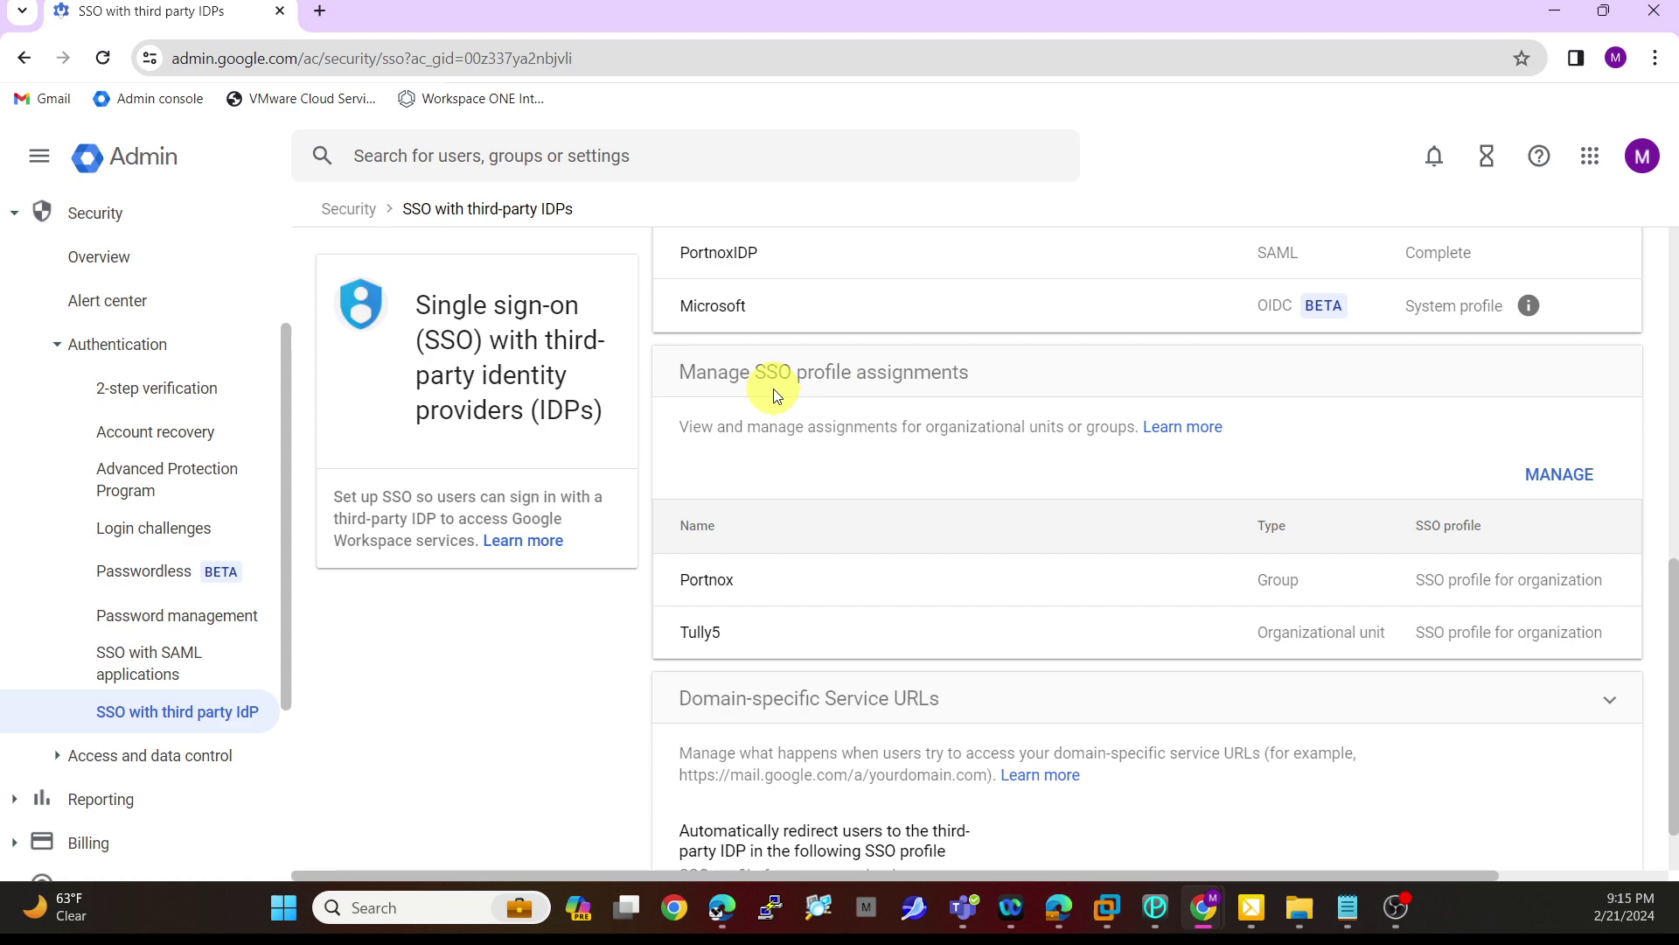
{"action": "left_click", "coordinate": [782, 582]}
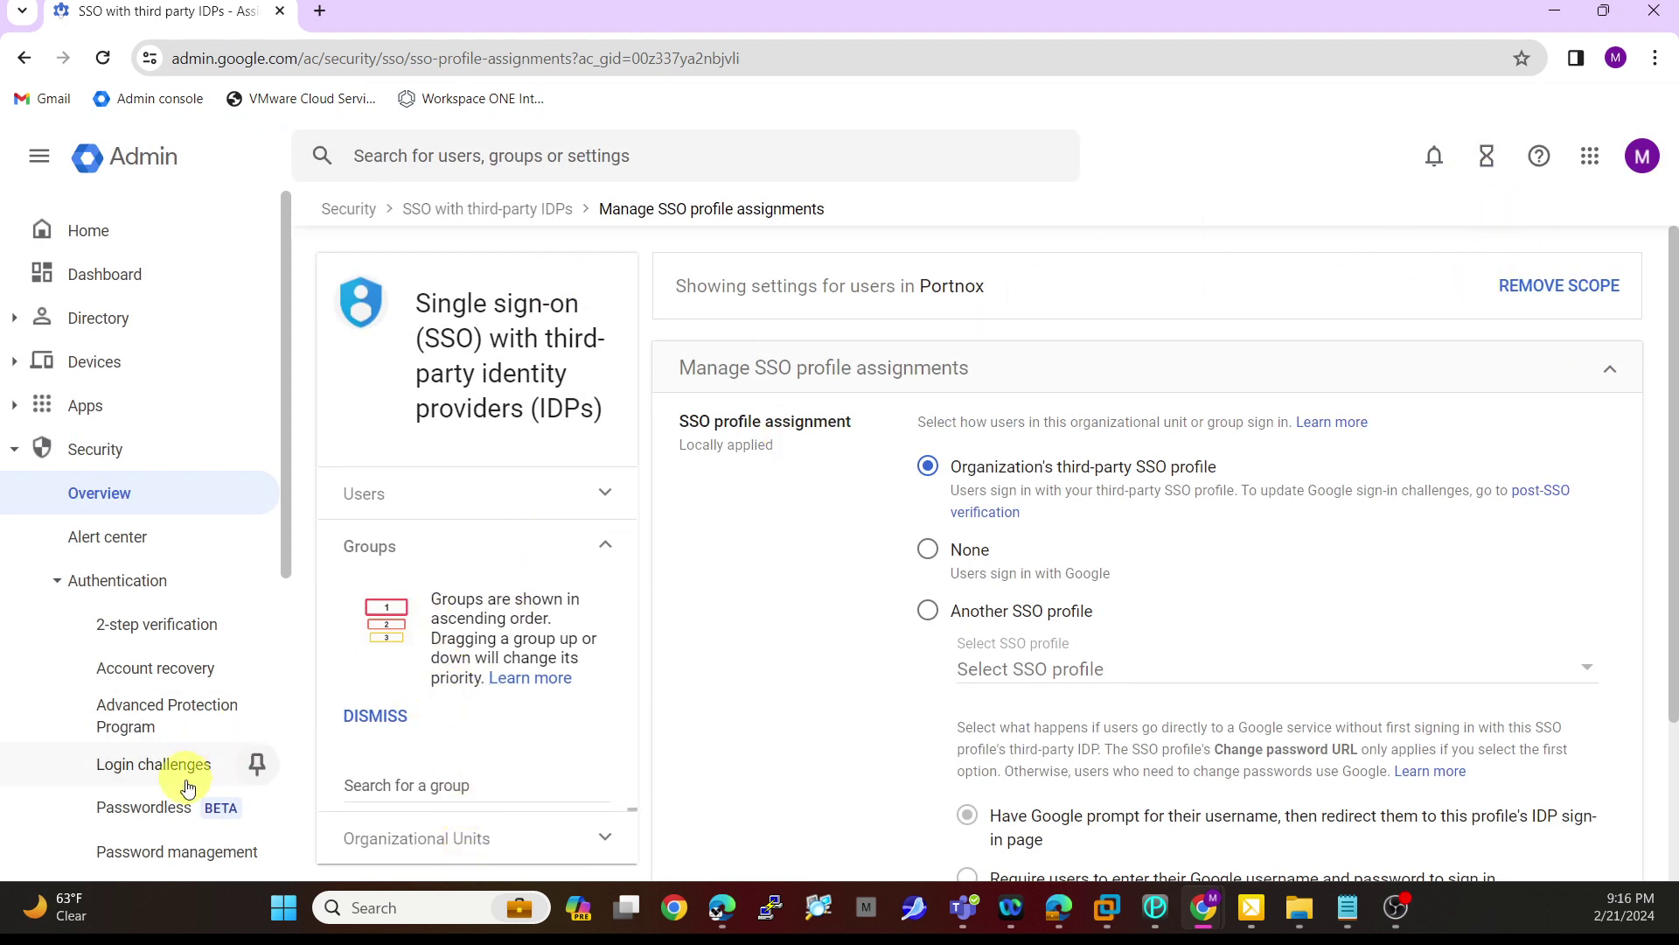
{"action": "scroll", "coordinate": [277, 631], "scroll_direction": "down", "scroll_amount": 3}
Check the Domain-specific Service URLs redirect setting, then return to the SSO overview
{"action": "left_click", "coordinate": [509, 210]}
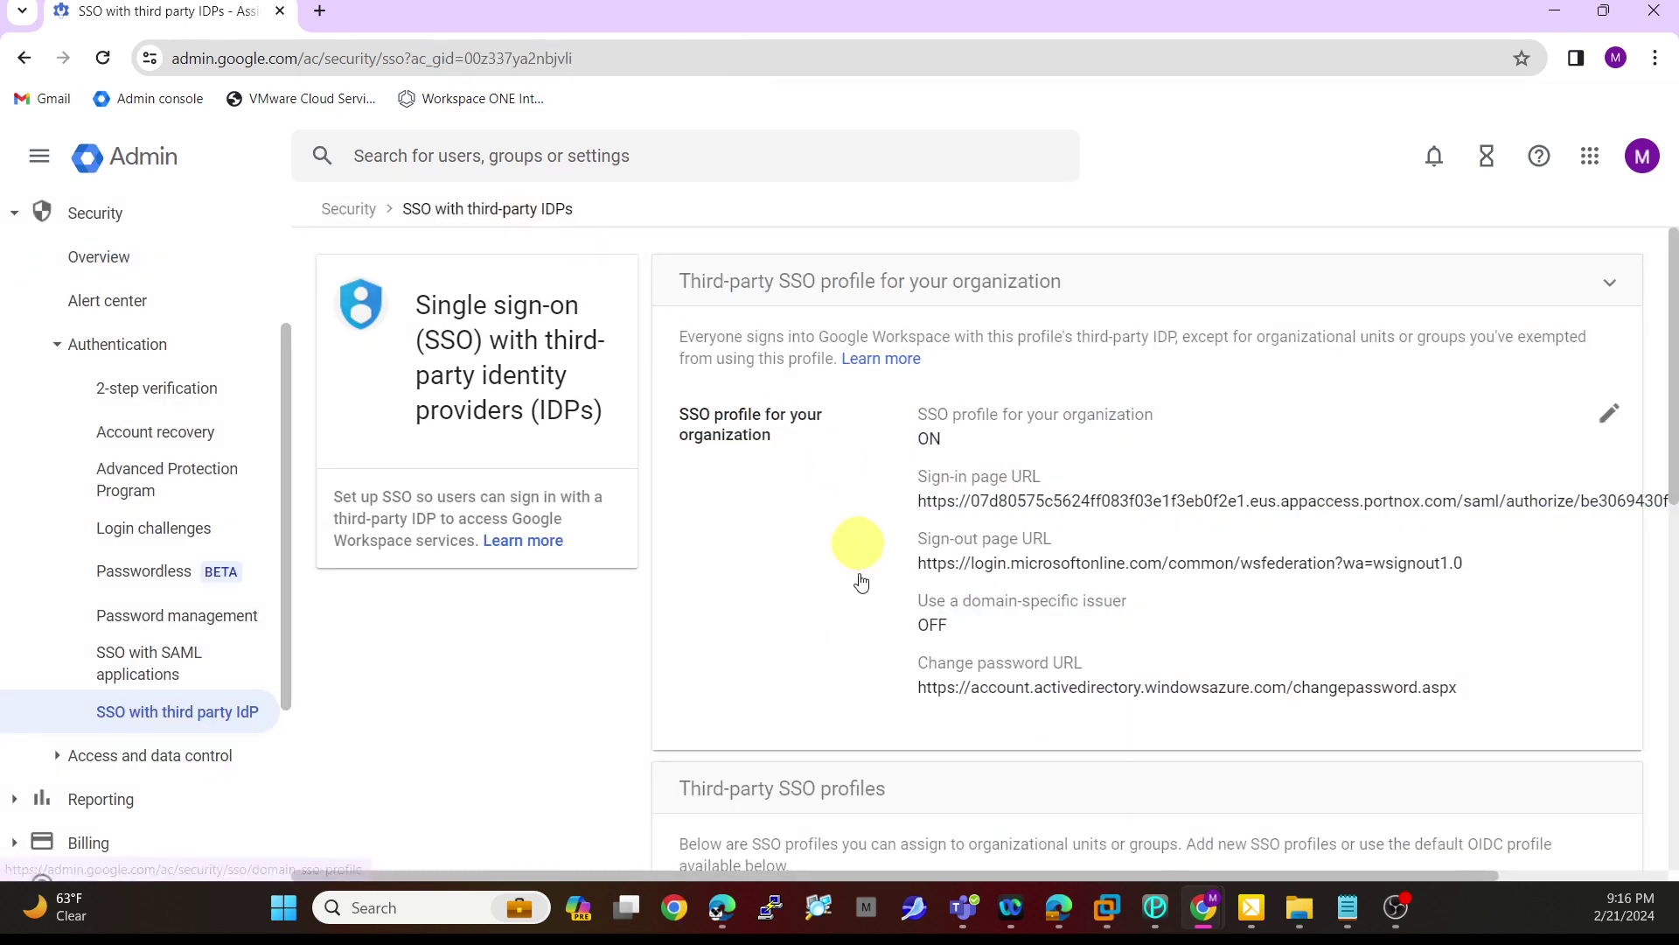
{"action": "scroll", "coordinate": [860, 689], "scroll_direction": "down", "scroll_amount": 10}
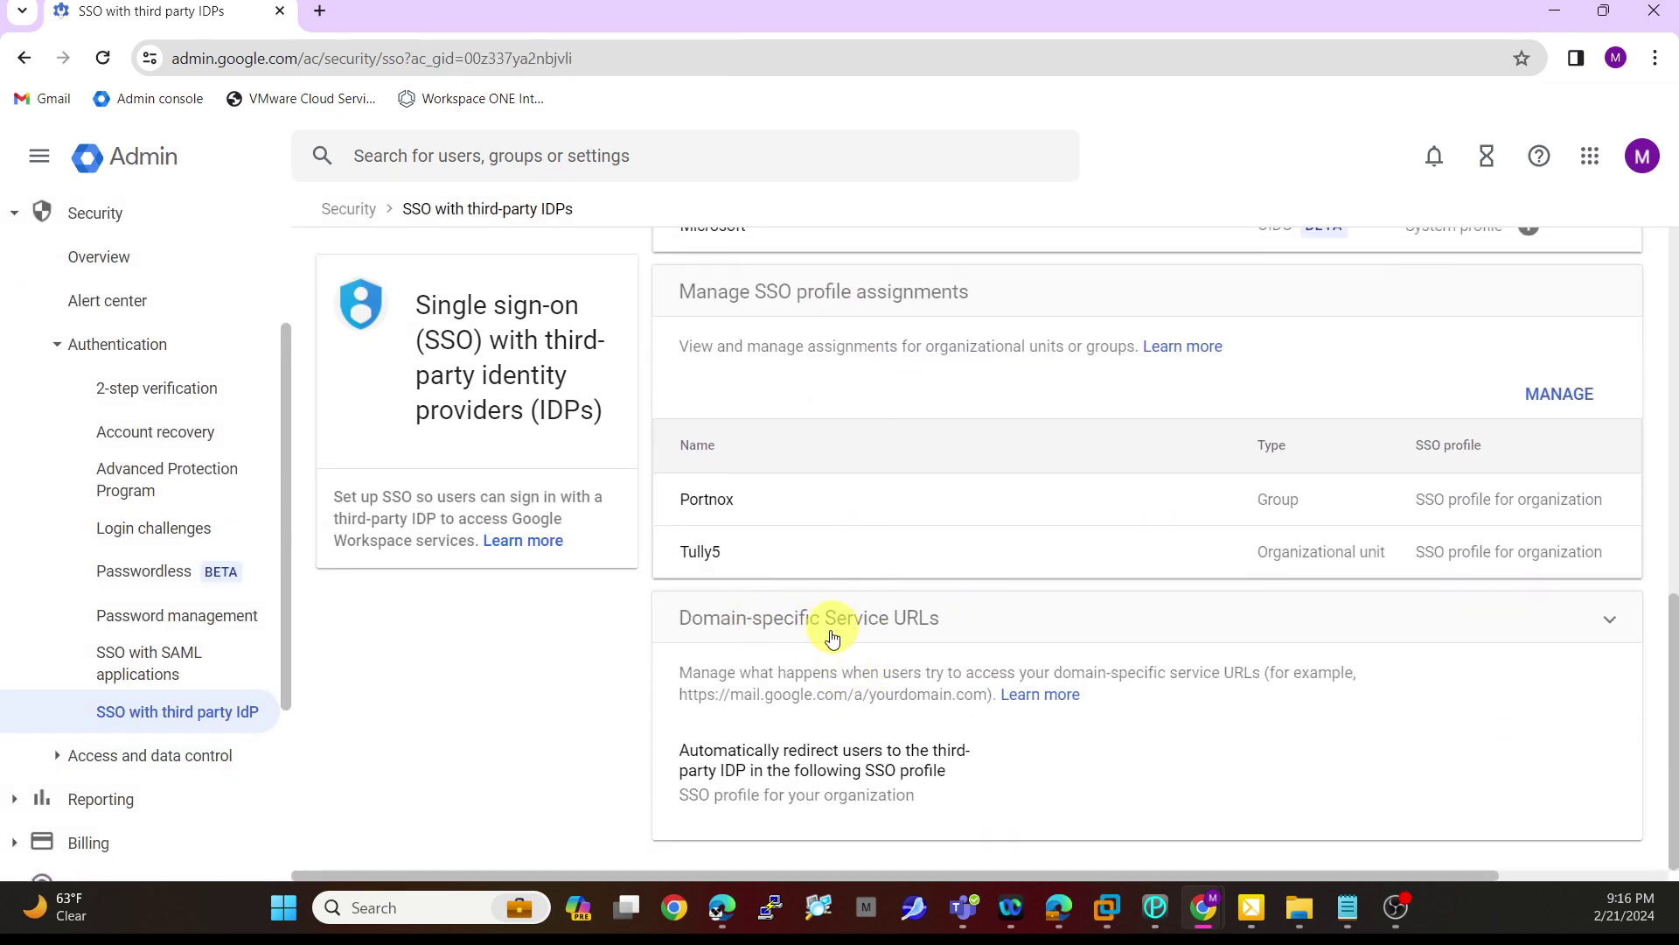
{"action": "left_click", "coordinate": [822, 761]}
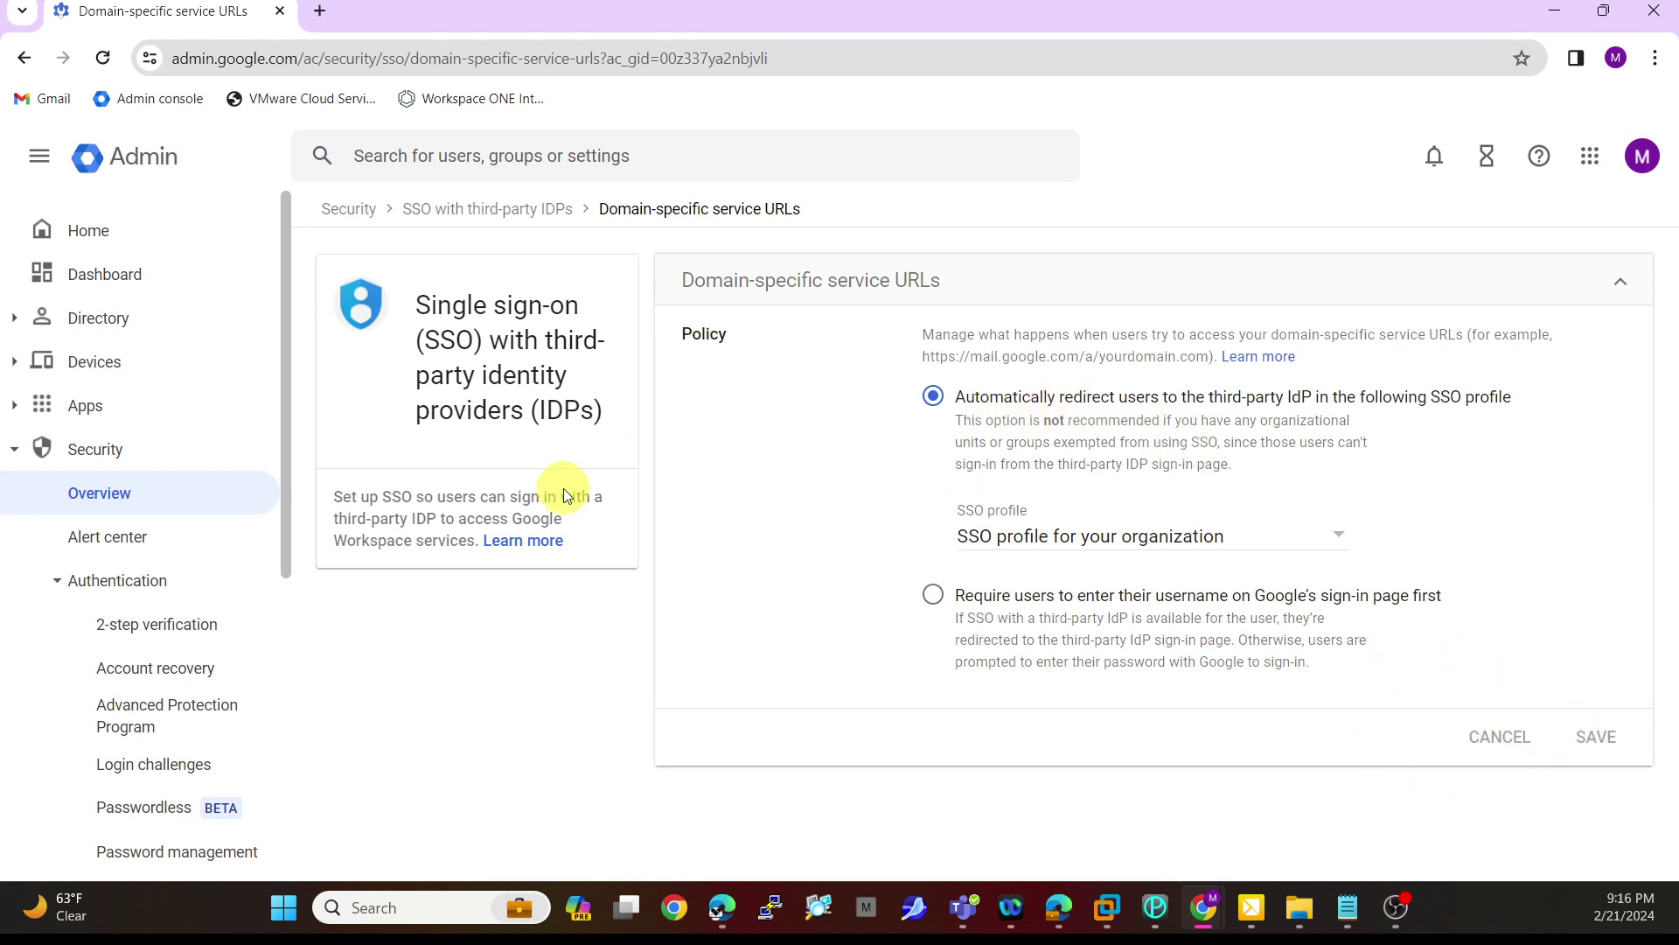
{"action": "left_click", "coordinate": [539, 210]}
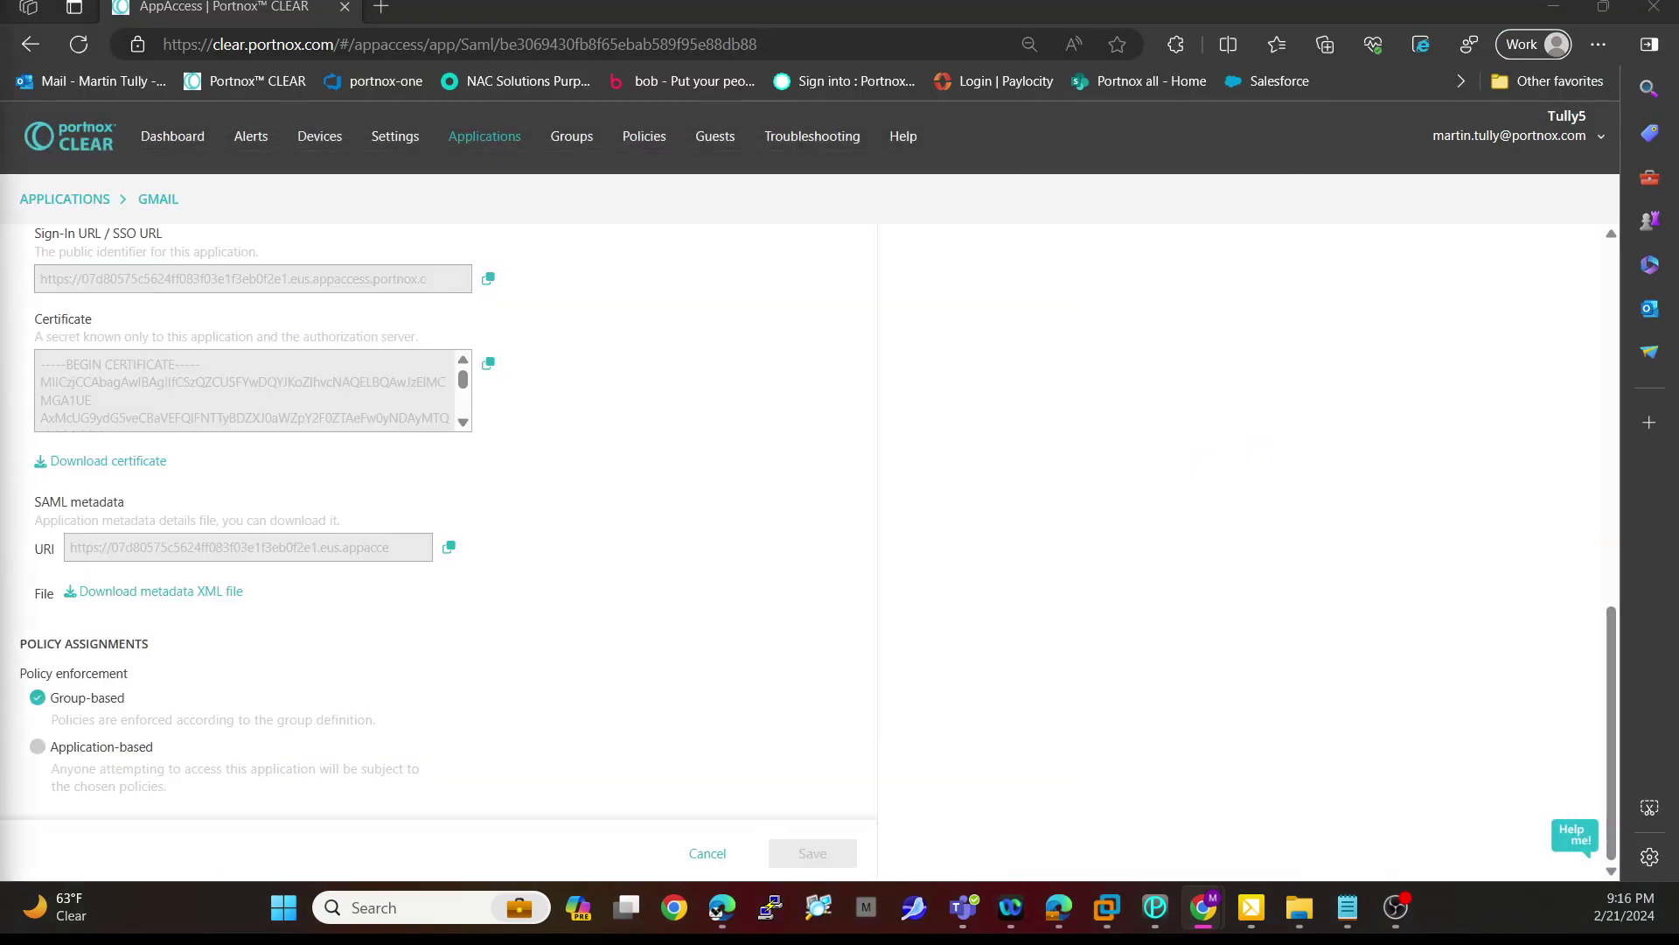
Scroll the GMAIL app through SAML properties, service details and policy assignments, then return to Applications
{"action": "scroll", "coordinate": [674, 477], "scroll_direction": "up", "scroll_amount": 12}
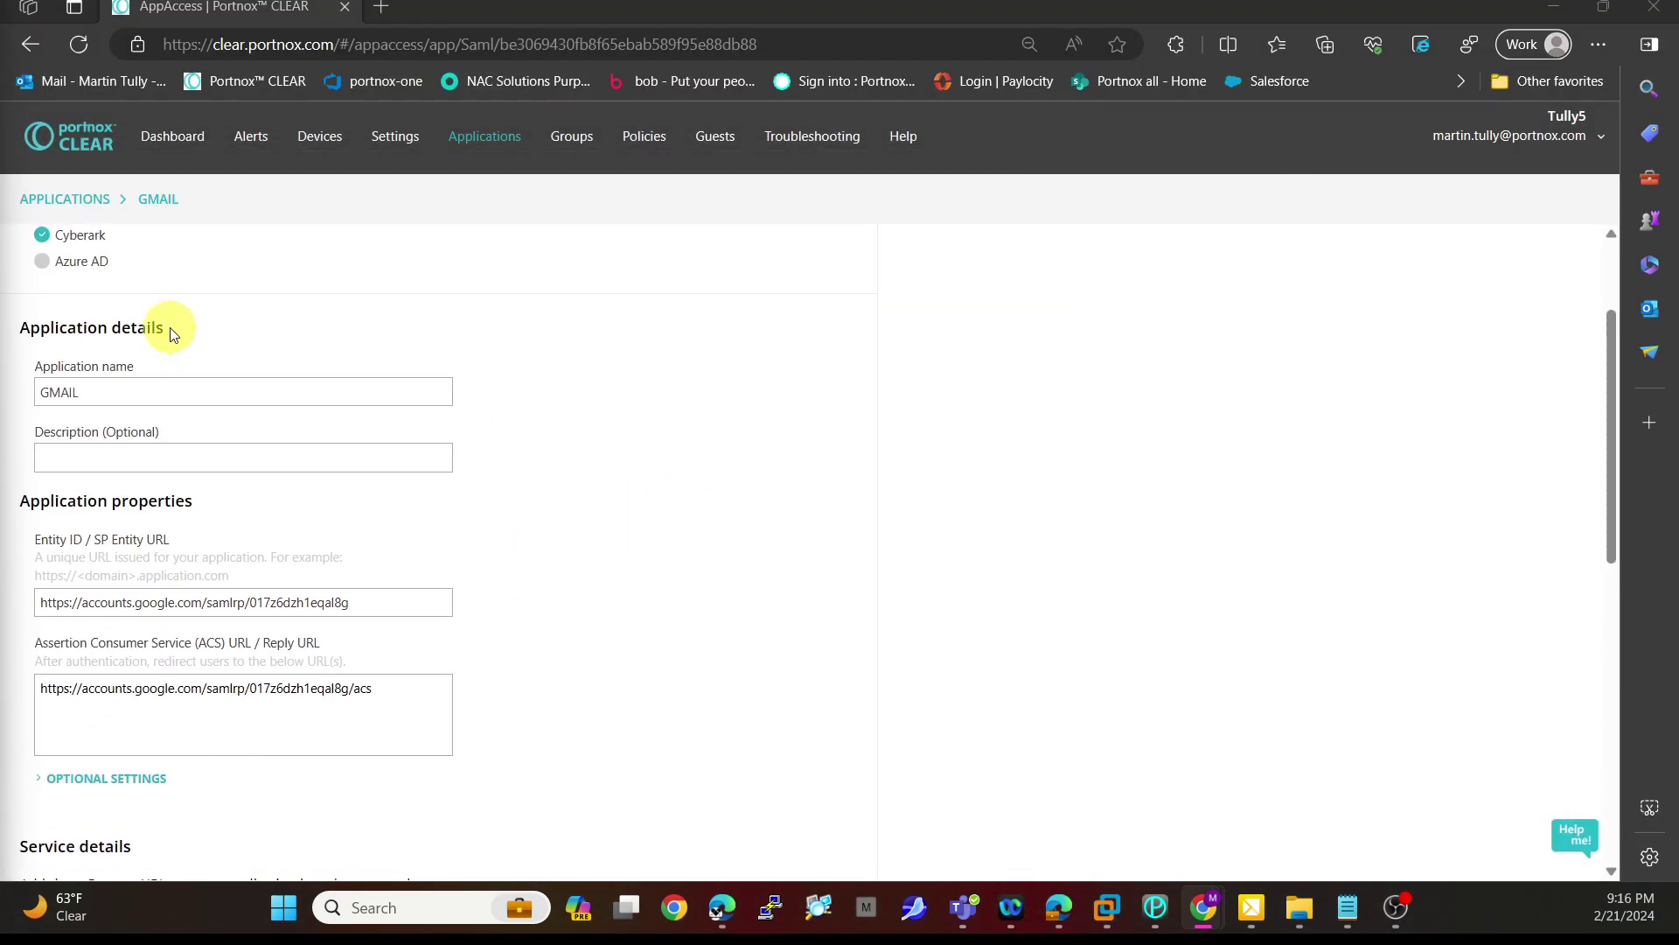
{"action": "scroll", "coordinate": [169, 319], "scroll_direction": "up", "scroll_amount": 1}
{"action": "scroll", "coordinate": [169, 337], "scroll_direction": "down", "scroll_amount": 5}
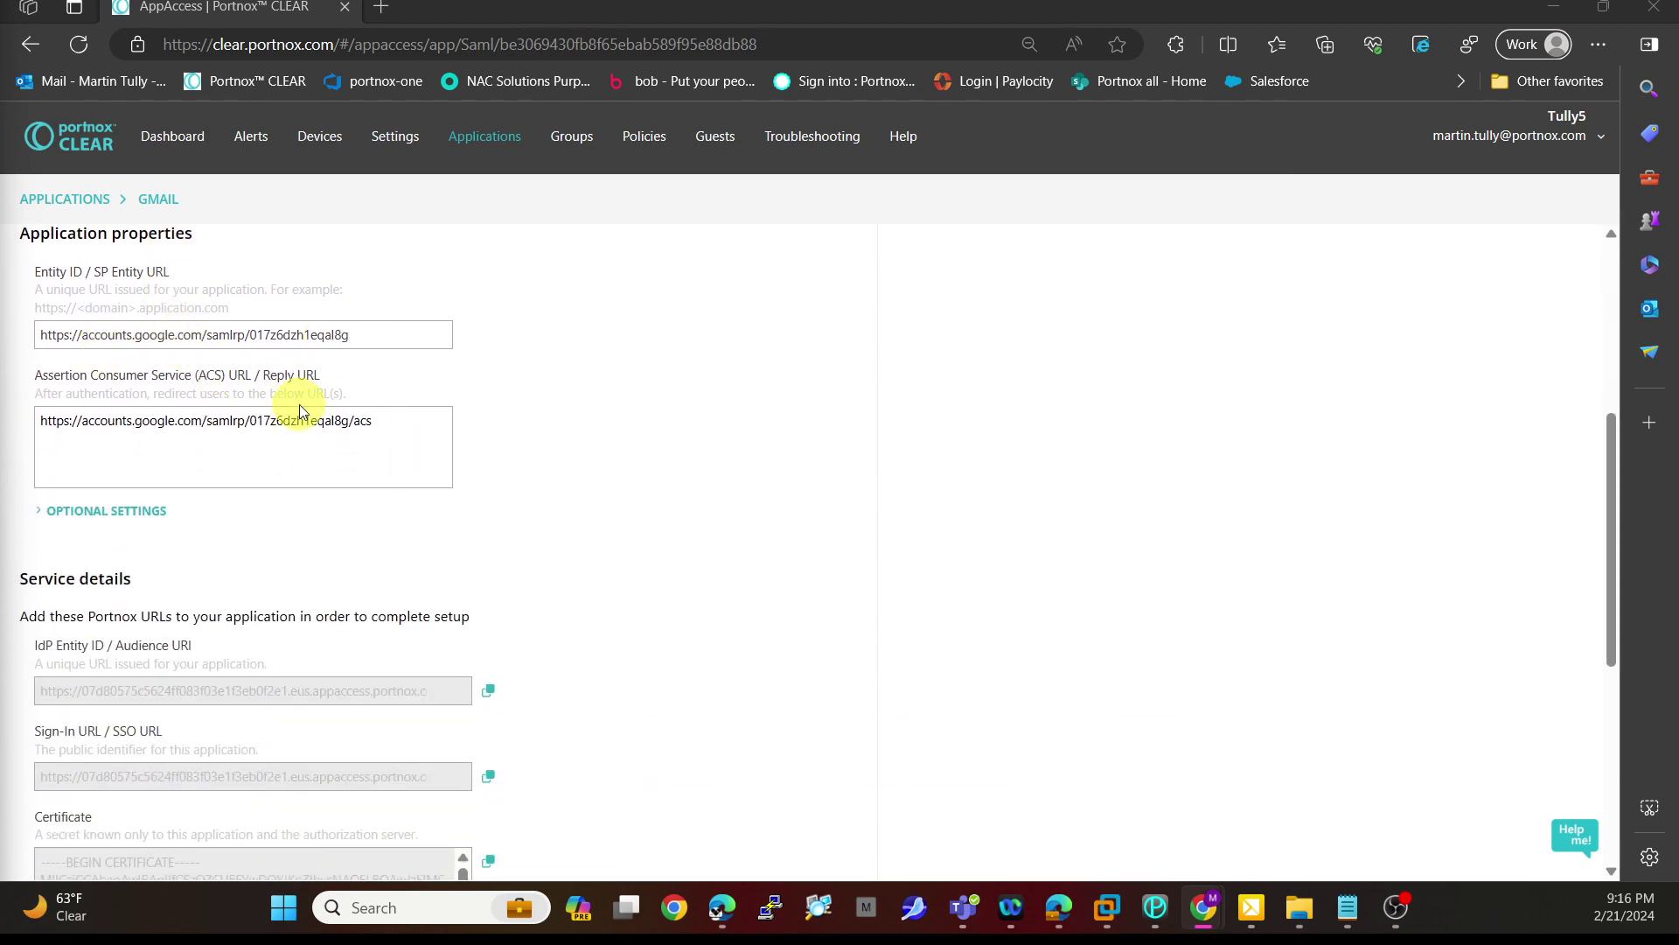
{"action": "scroll", "coordinate": [538, 473], "scroll_direction": "down", "scroll_amount": 3}
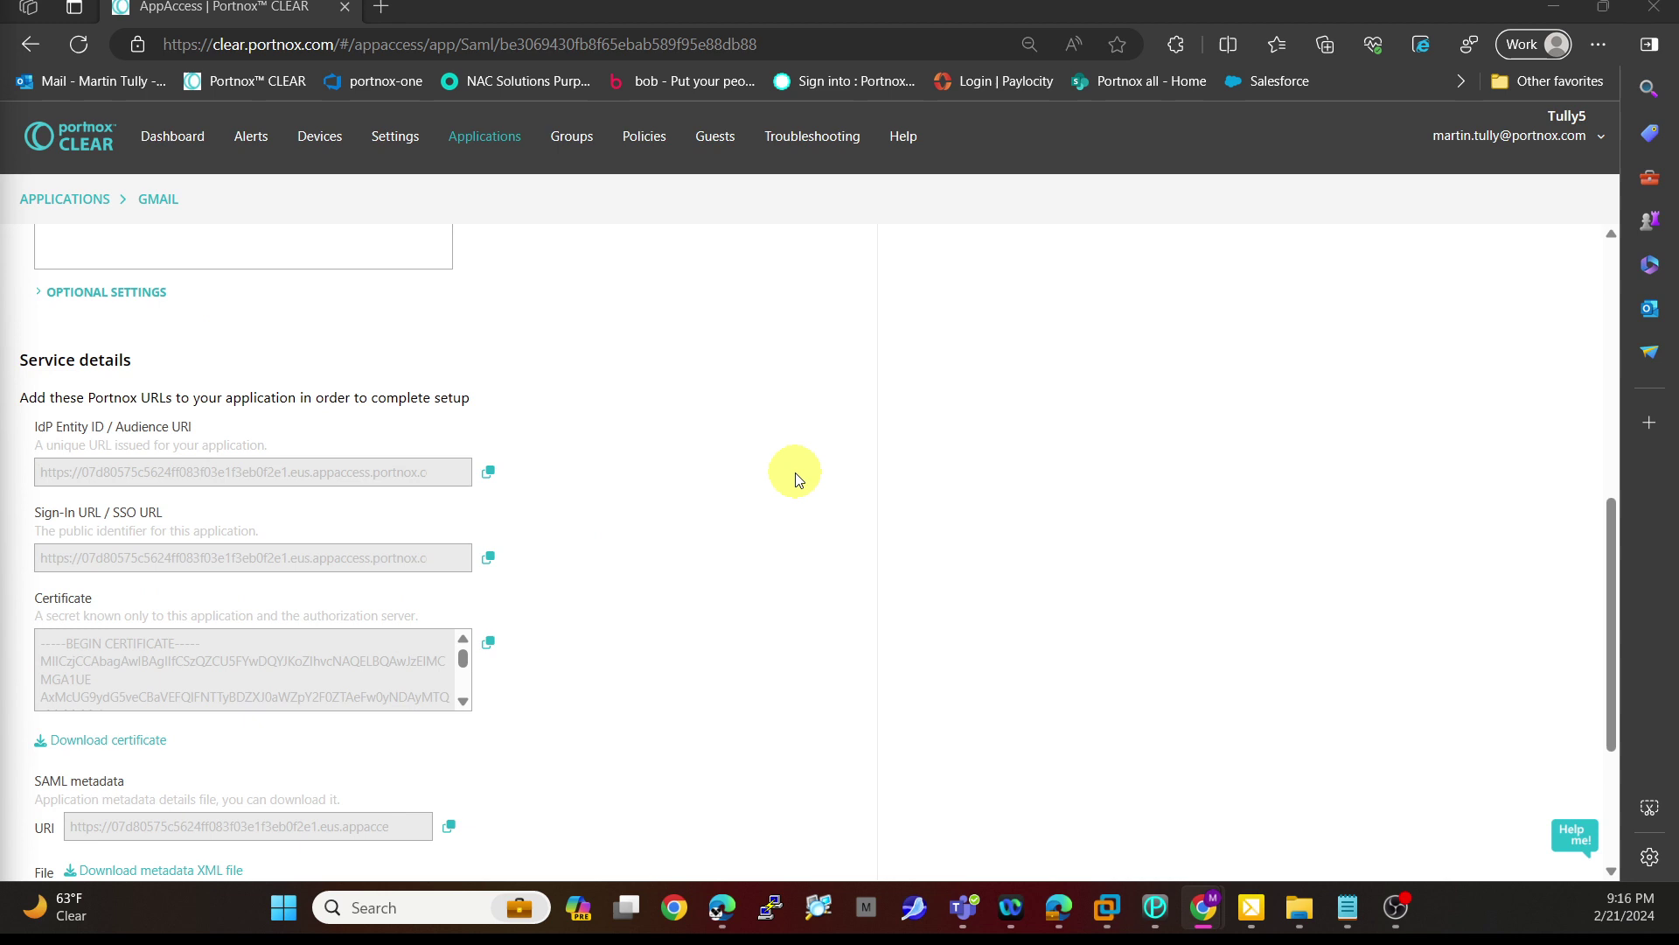
{"action": "scroll", "coordinate": [814, 453], "scroll_direction": "down", "scroll_amount": 3}
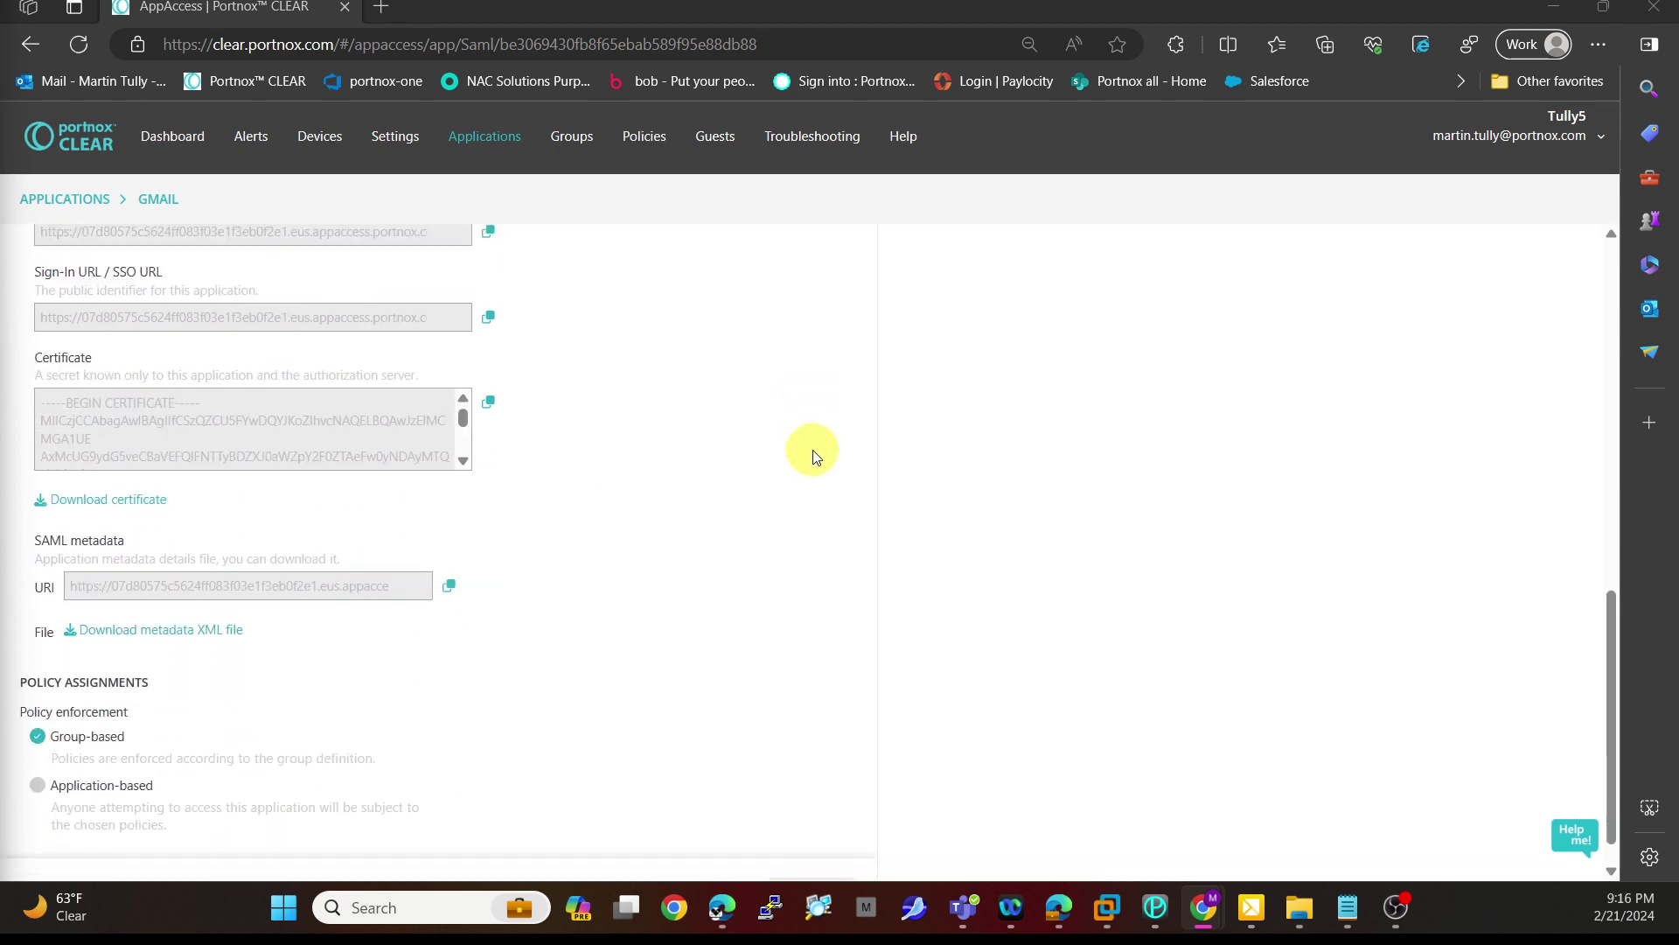
{"action": "scroll", "coordinate": [820, 455], "scroll_direction": "up", "scroll_amount": 10}
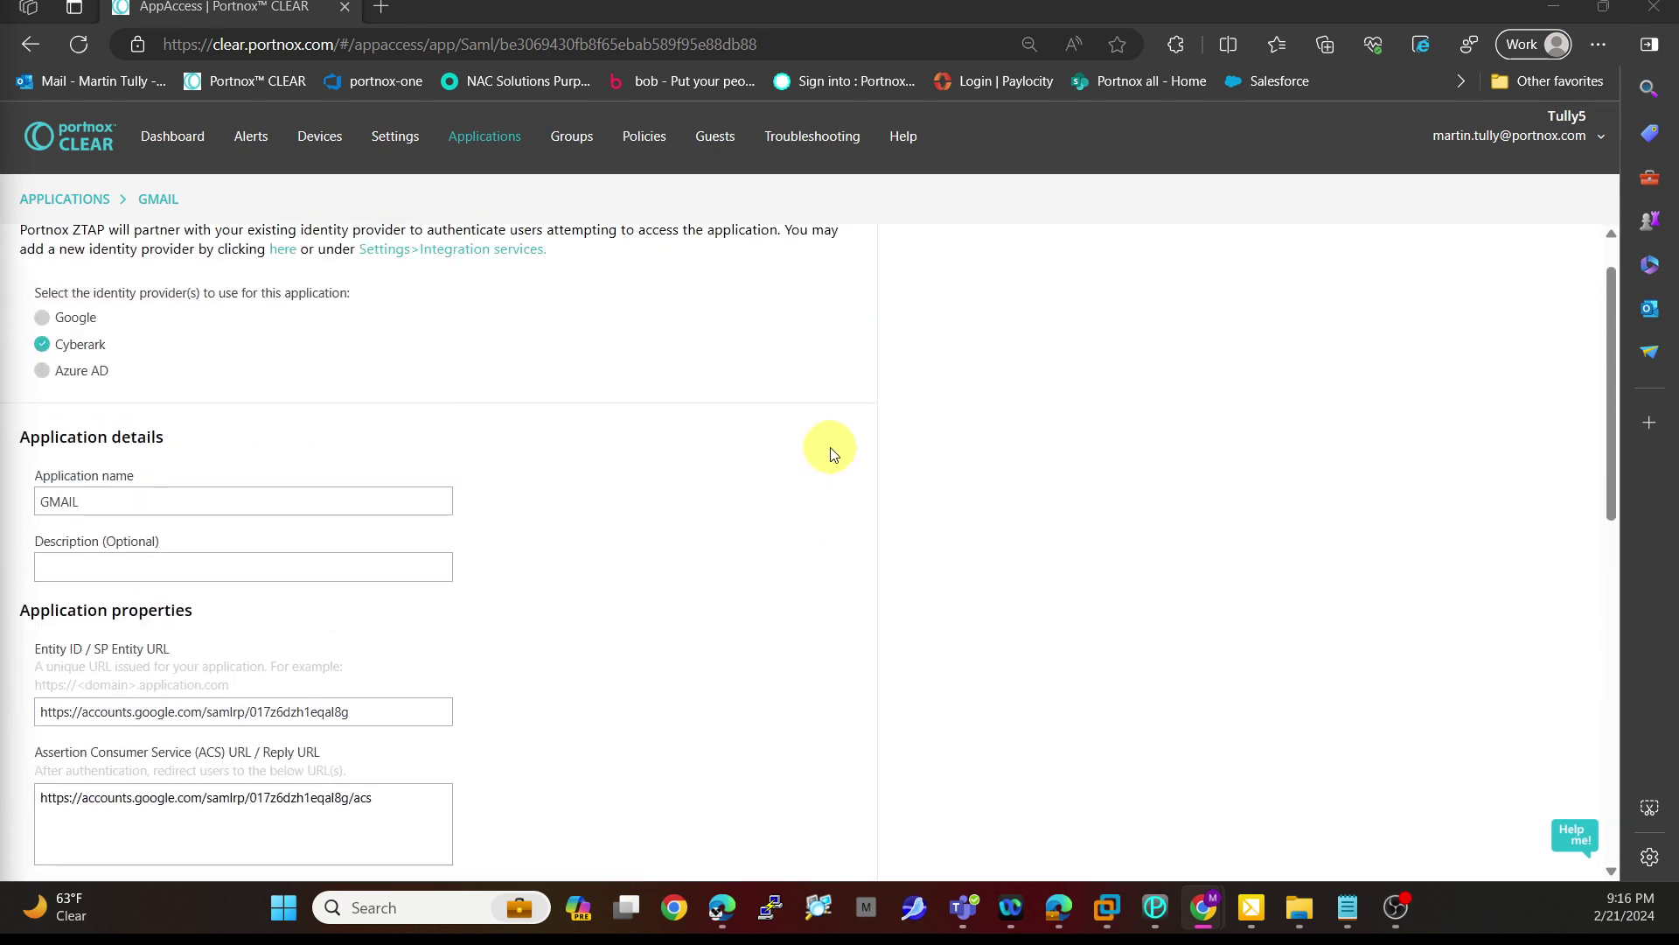
{"action": "left_click", "coordinate": [79, 196]}
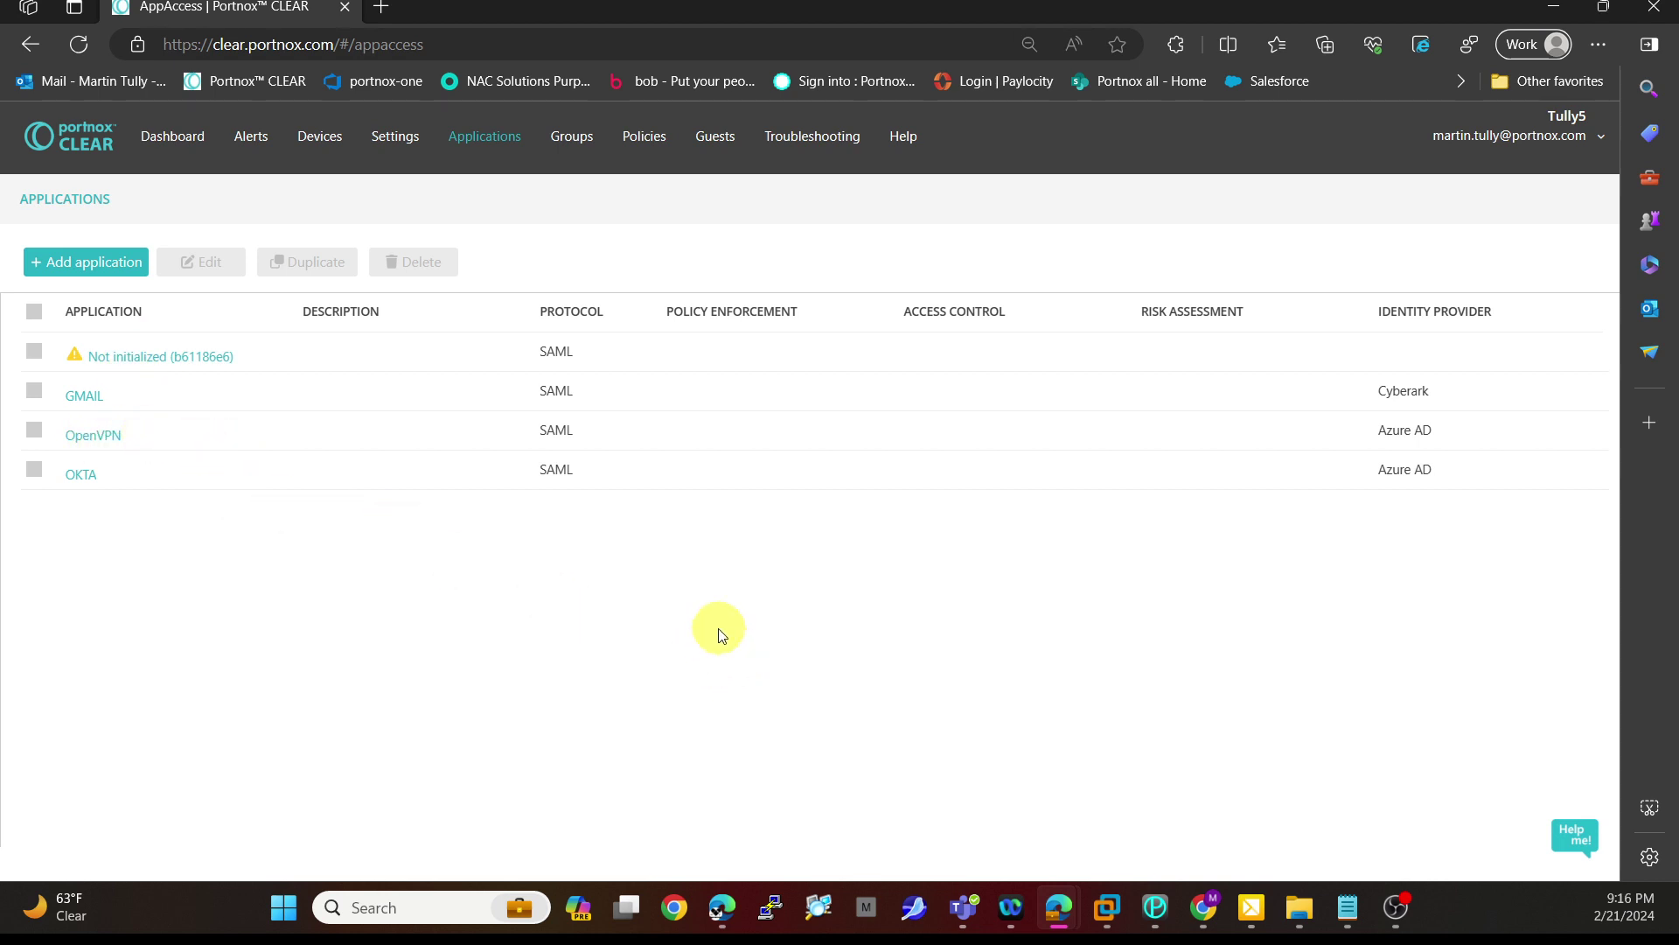
Launch Google Chrome inside the Windows 11 virtual machine
{"action": "mouse_move", "coordinate": [1107, 907]}
{"action": "left_click", "coordinate": [1073, 778]}
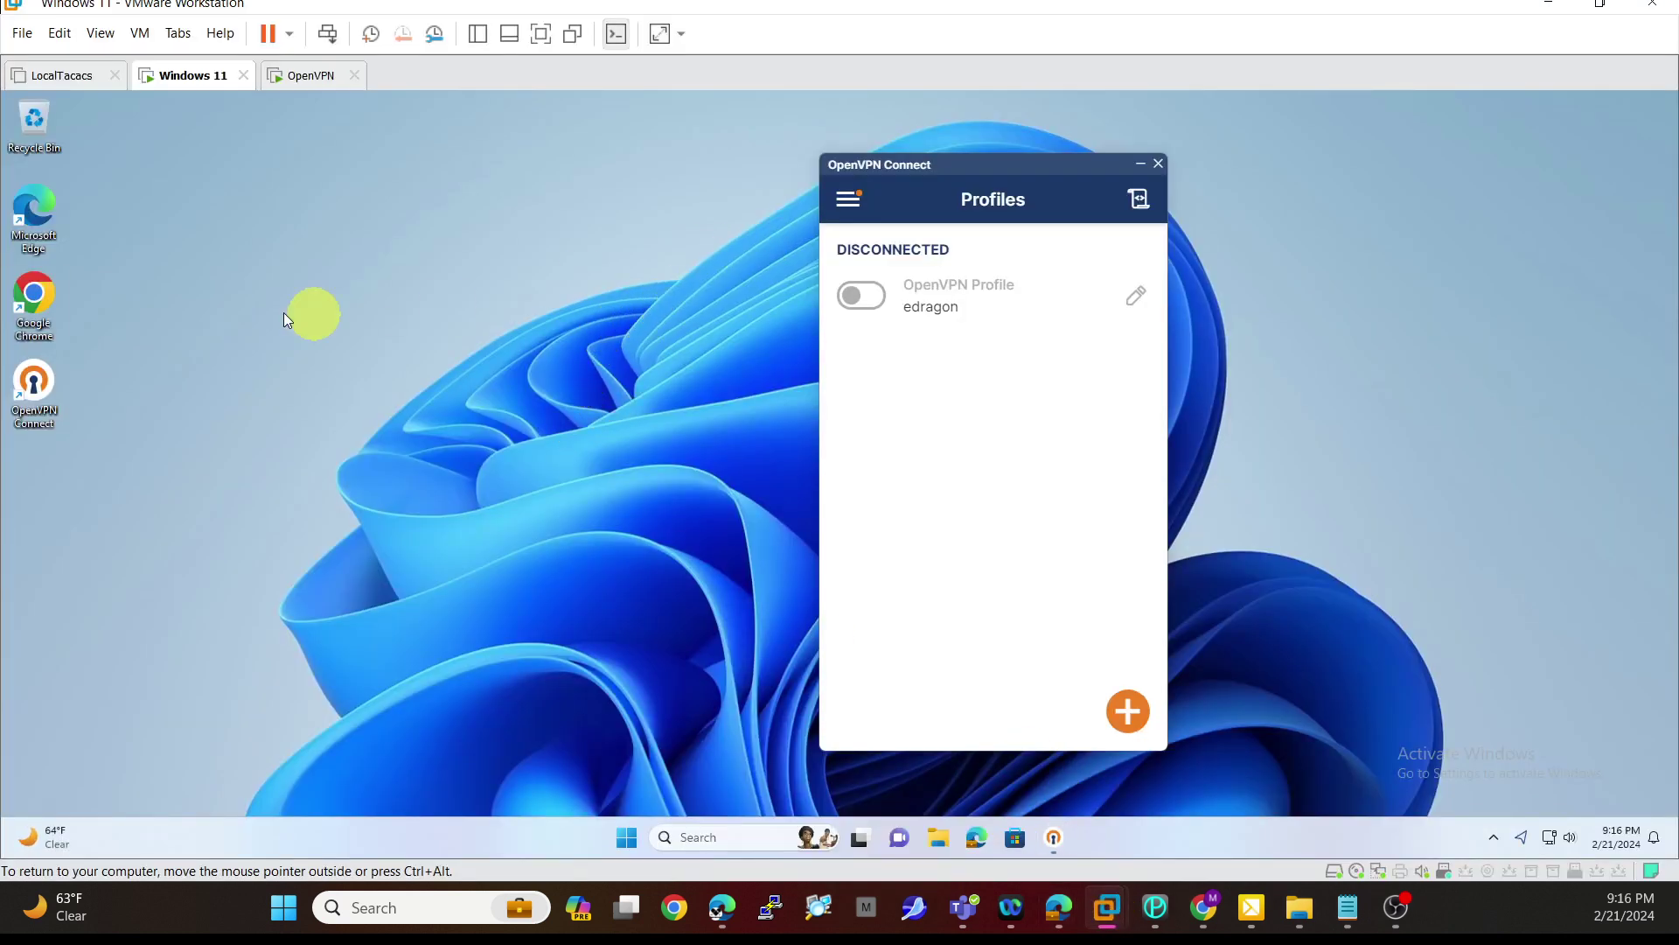
{"action": "double_click", "coordinate": [39, 299]}
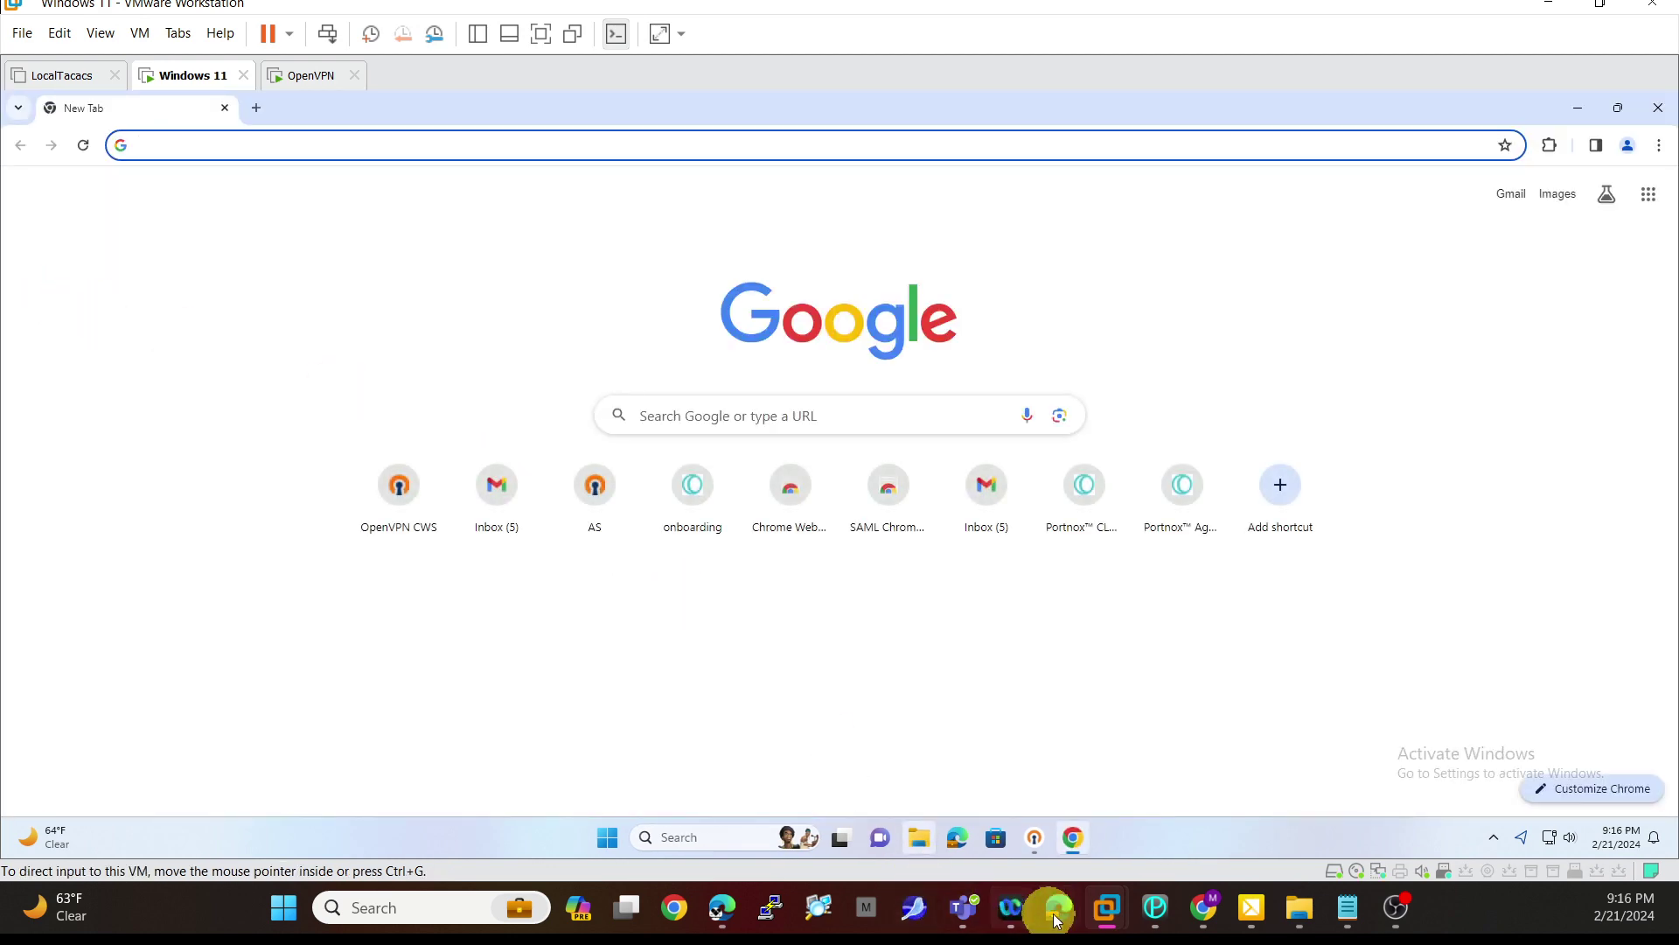
Recheck the GMAIL application's details in Portnox CLEAR, then minimize the browser
{"action": "mouse_move", "coordinate": [1056, 920]}
{"action": "left_click", "coordinate": [1109, 791]}
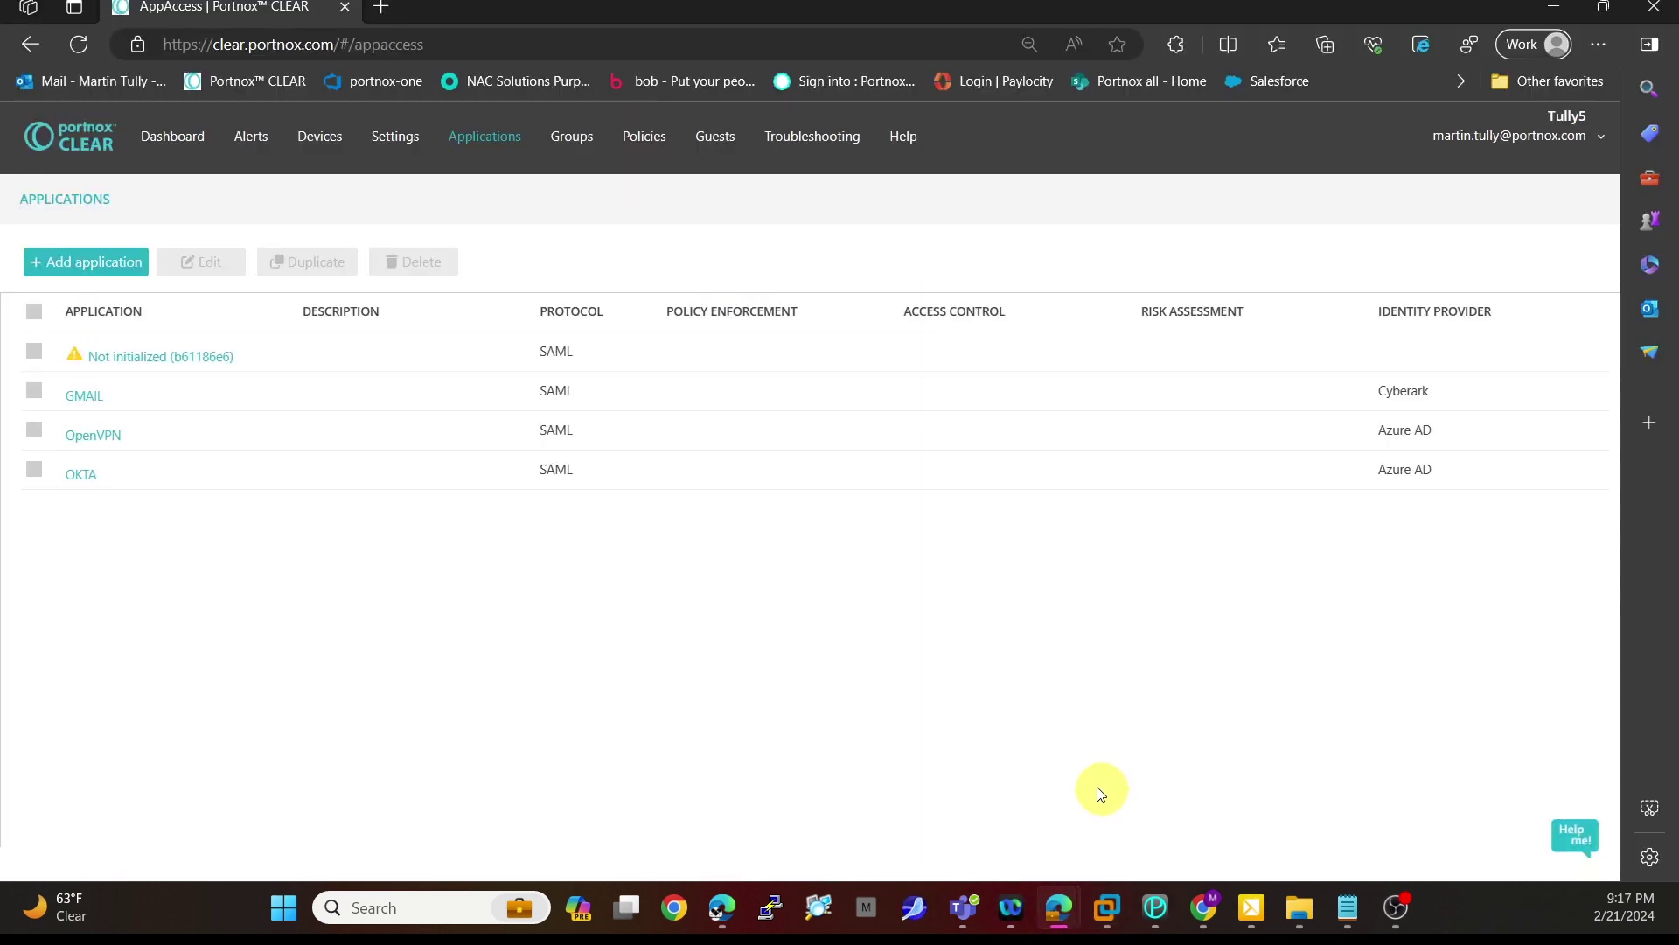
{"action": "left_click", "coordinate": [87, 397]}
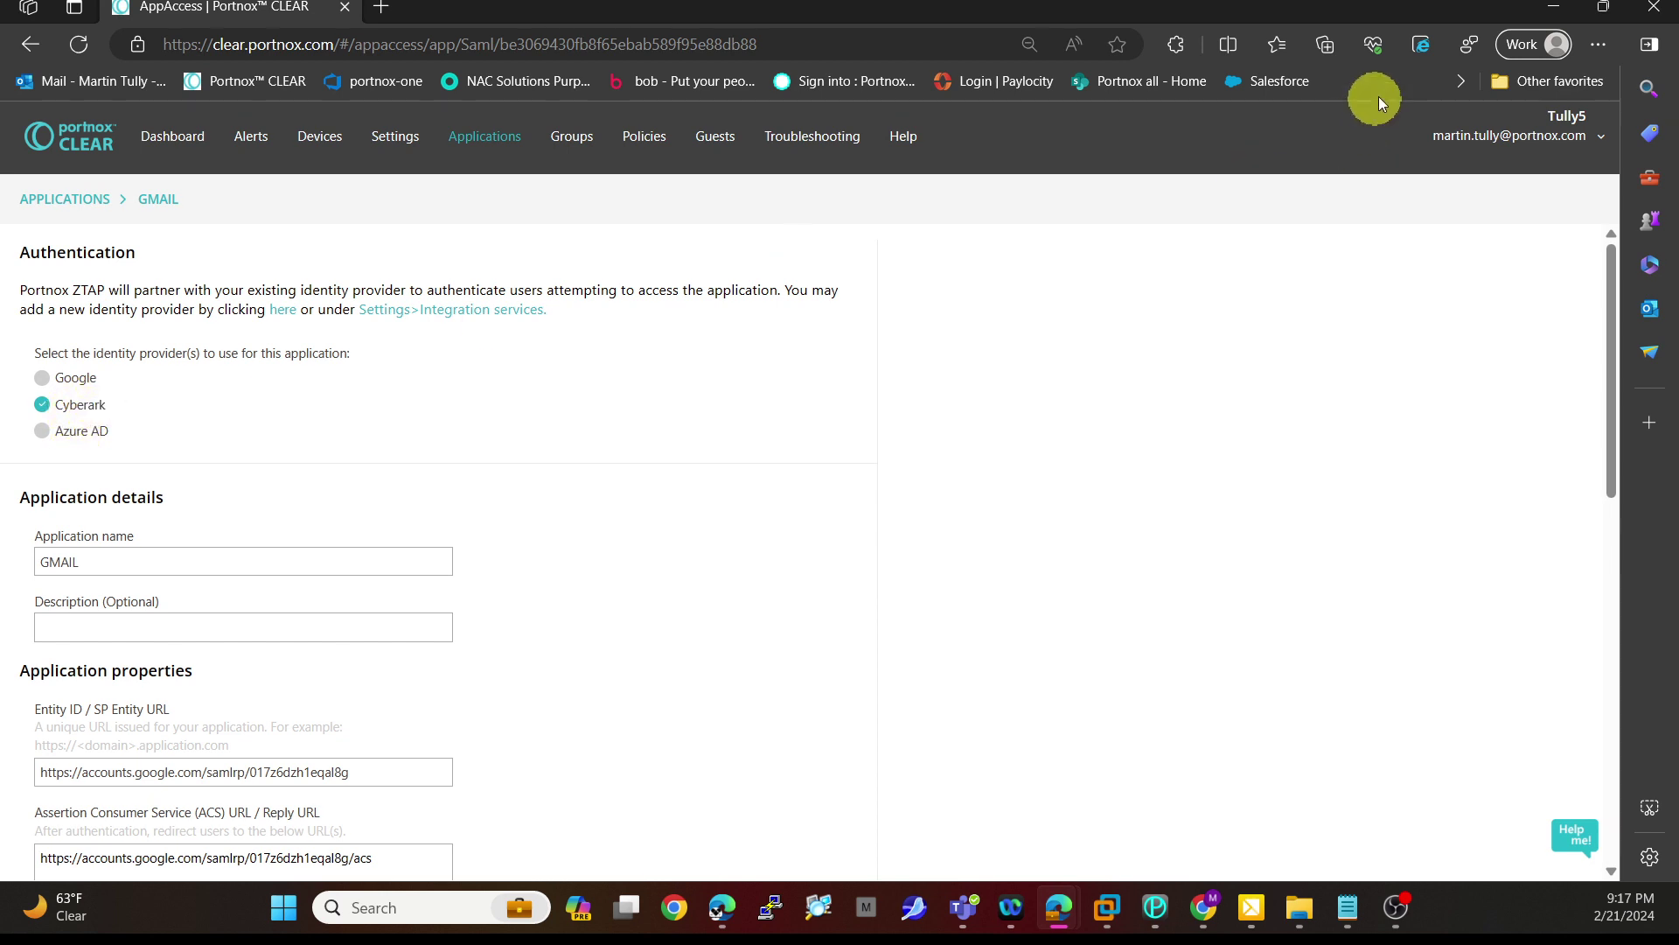
{"action": "left_click", "coordinate": [1553, 8]}
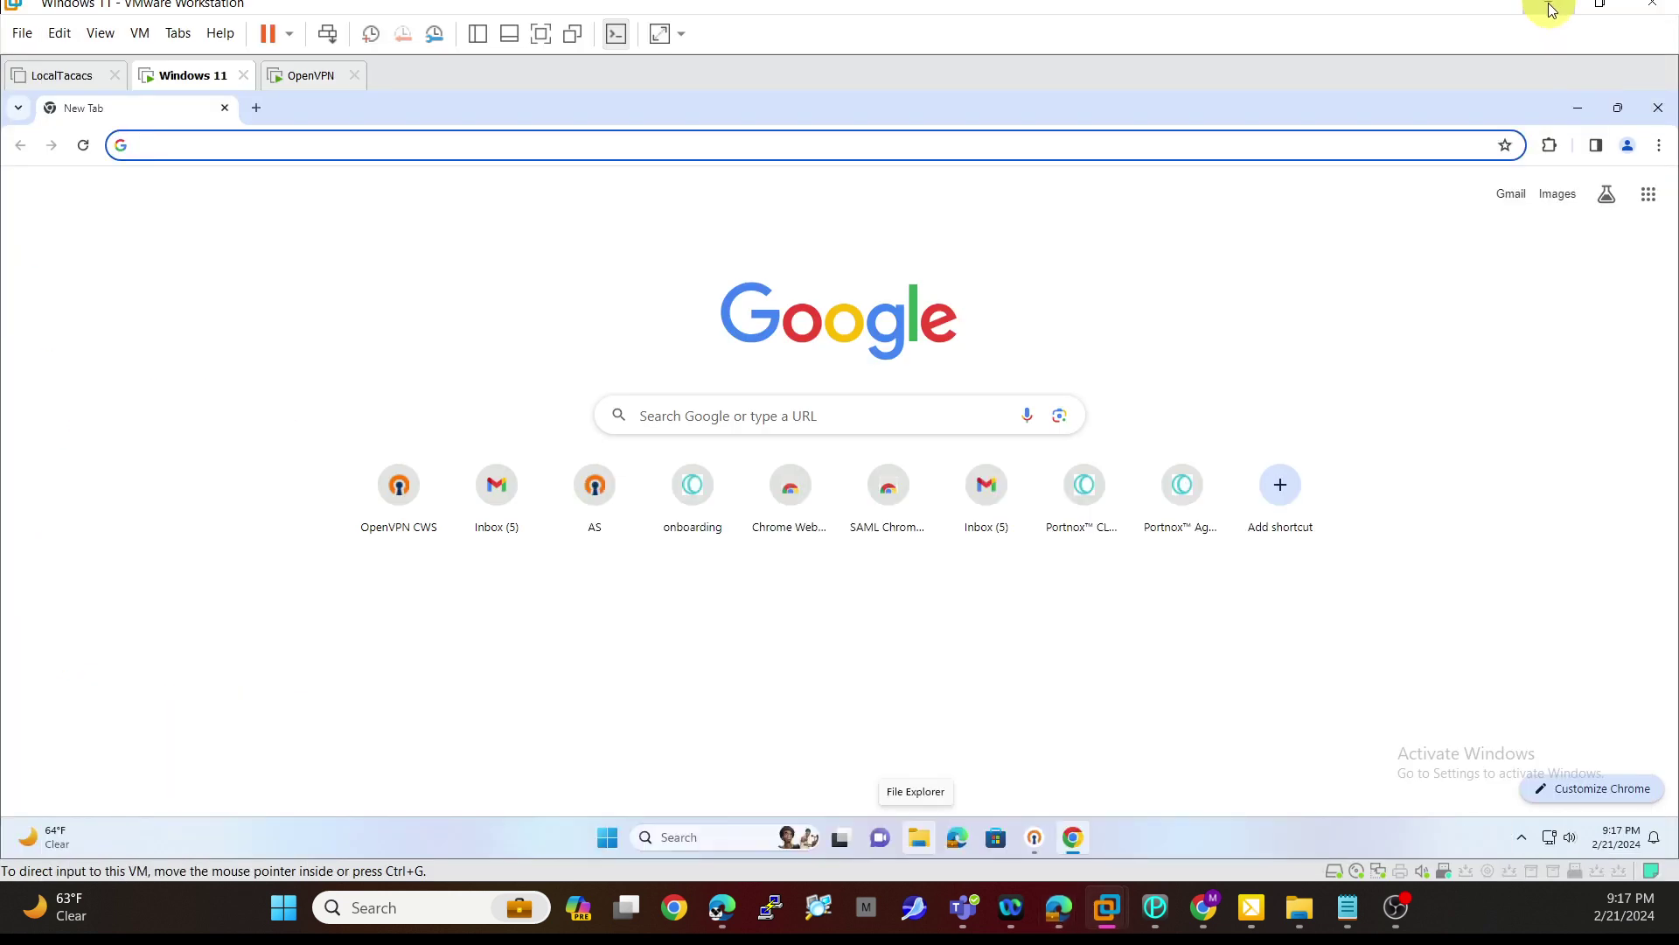
{"action": "left_click", "coordinate": [491, 505]}
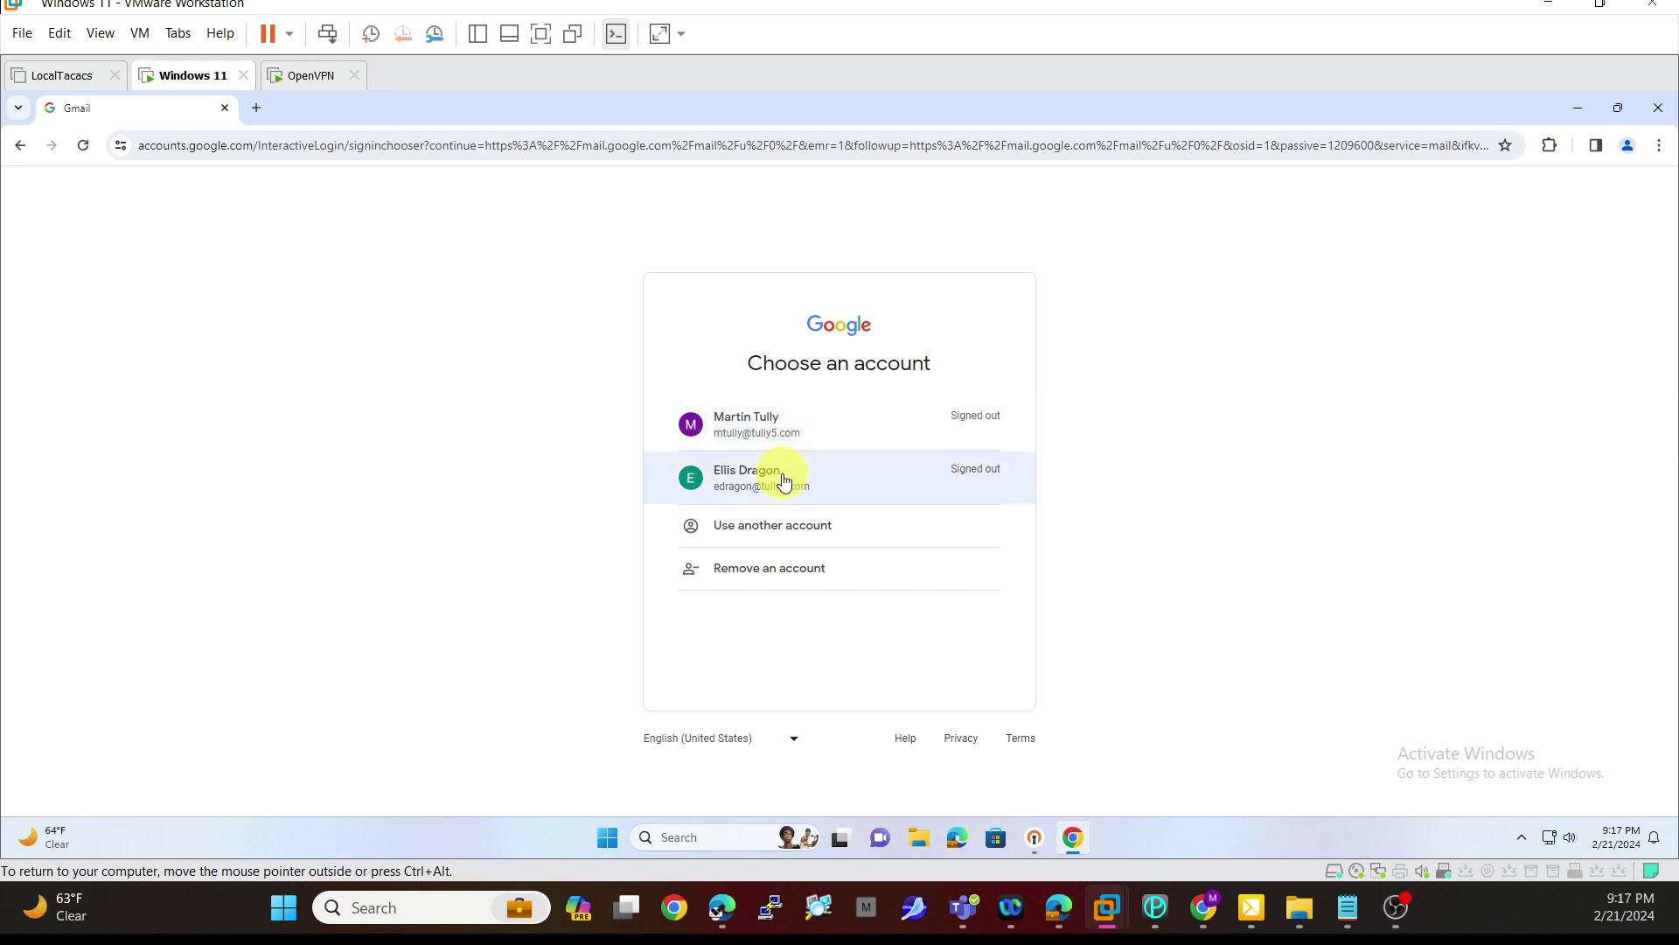
{"action": "left_click", "coordinate": [1523, 841]}
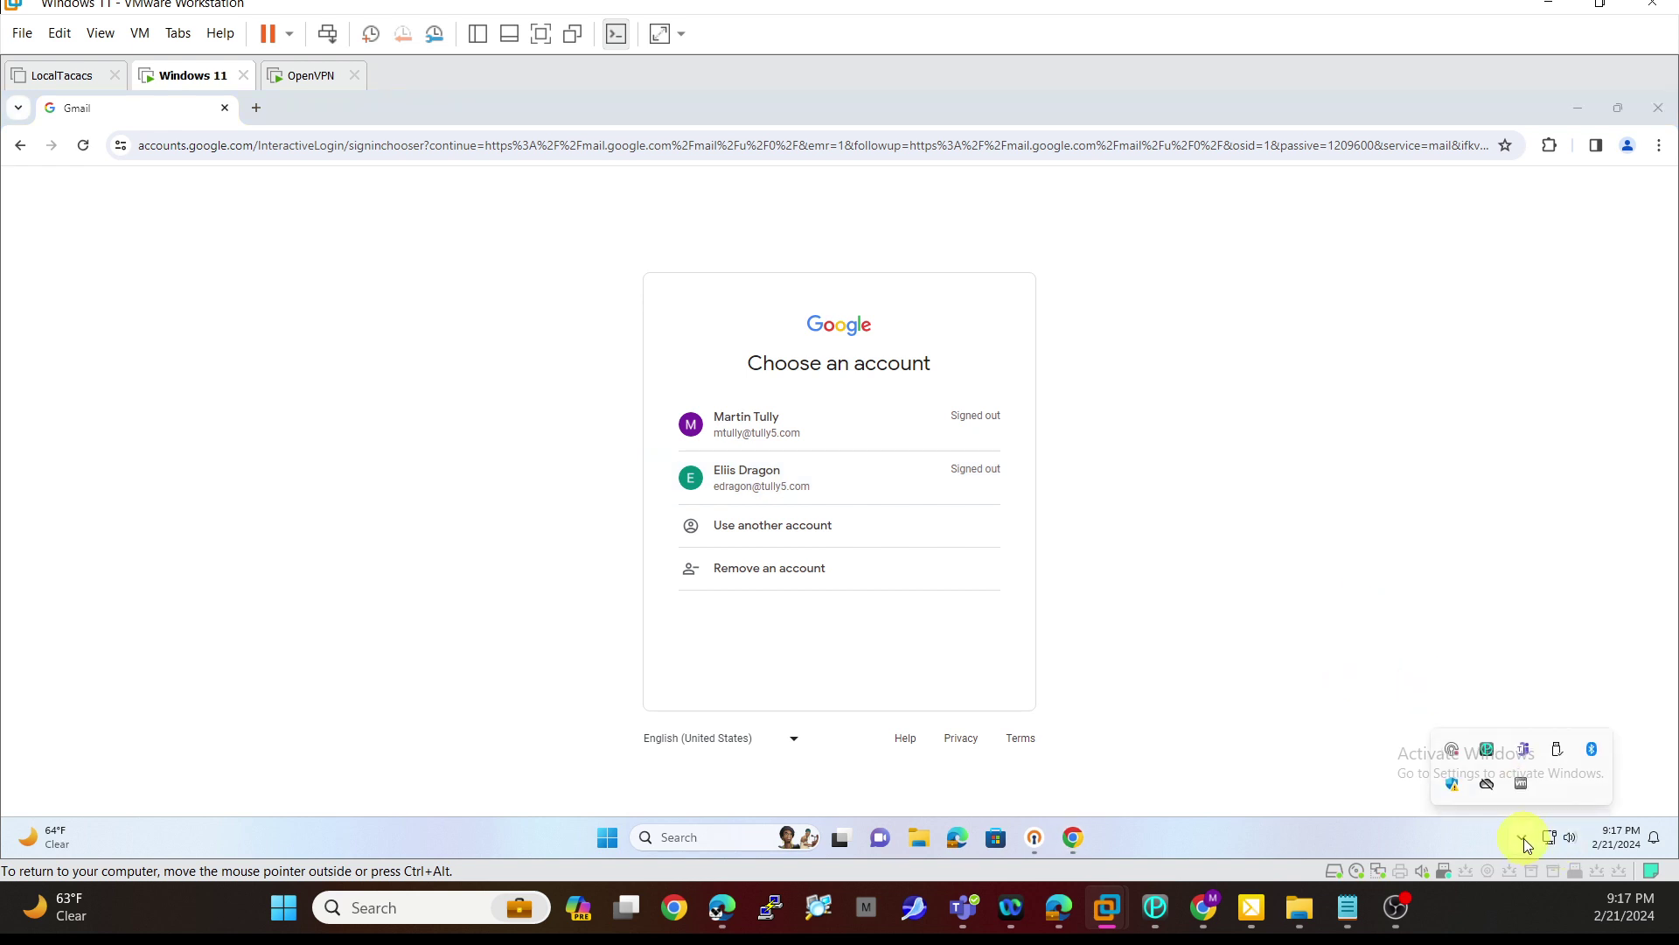
{"action": "right_click", "coordinate": [1487, 752]}
{"action": "left_click", "coordinate": [1421, 754]}
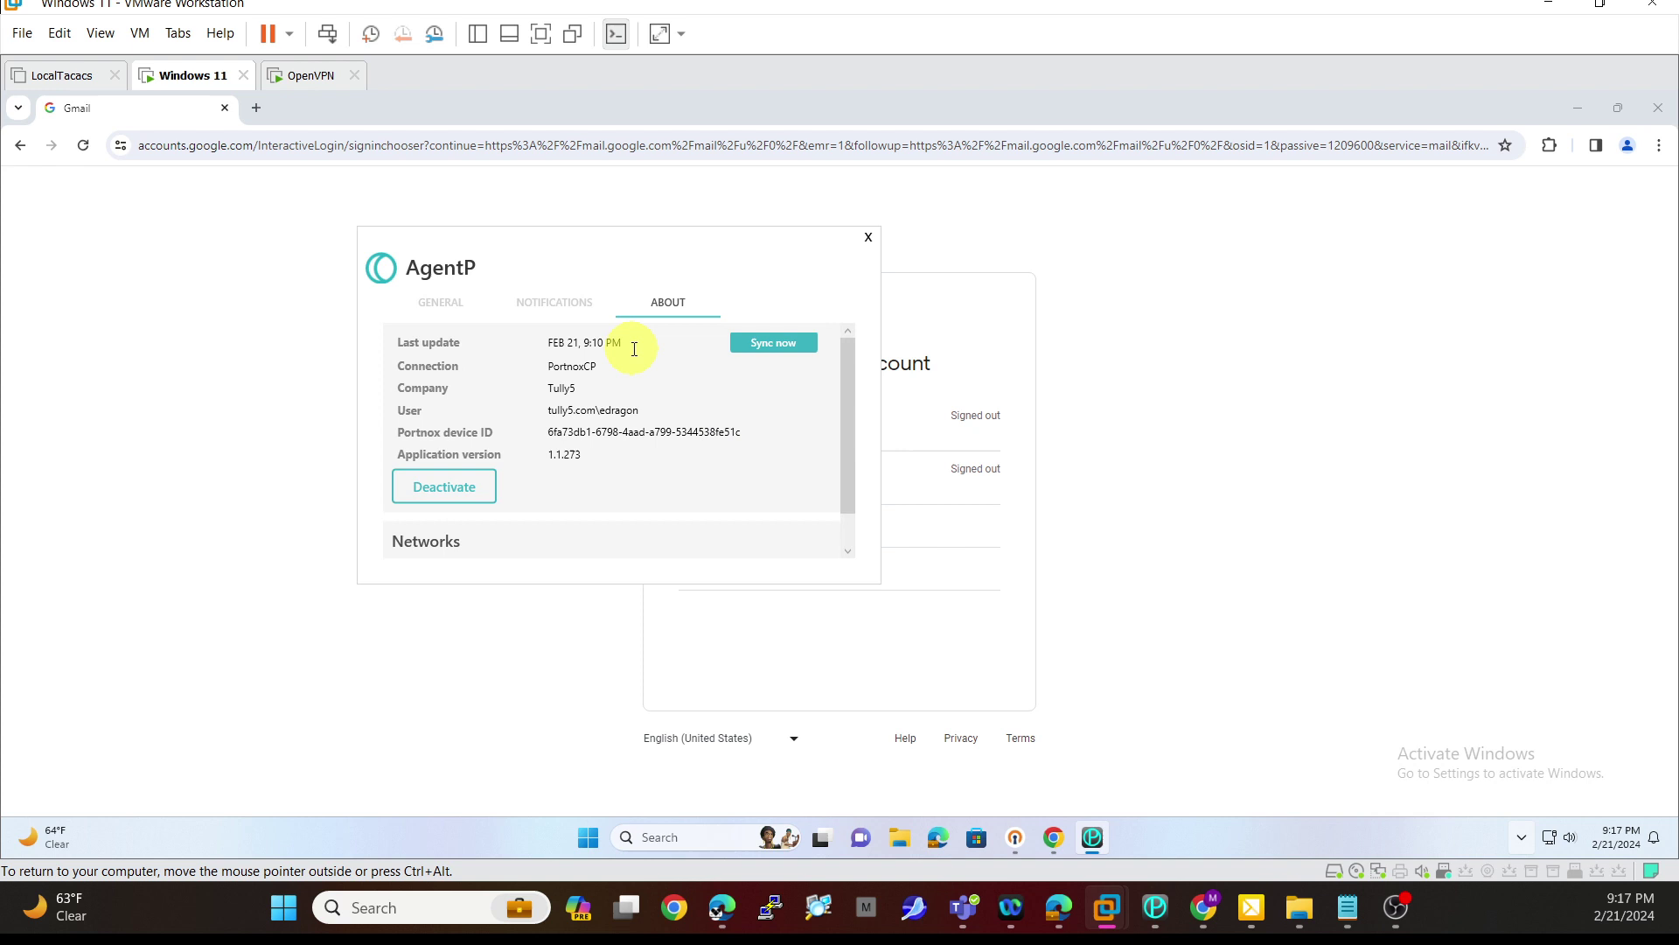
Select the enrolled User value on AgentP's About tab
{"action": "left_click_drag", "start_coordinate": [664, 414], "coordinate": [544, 414]}
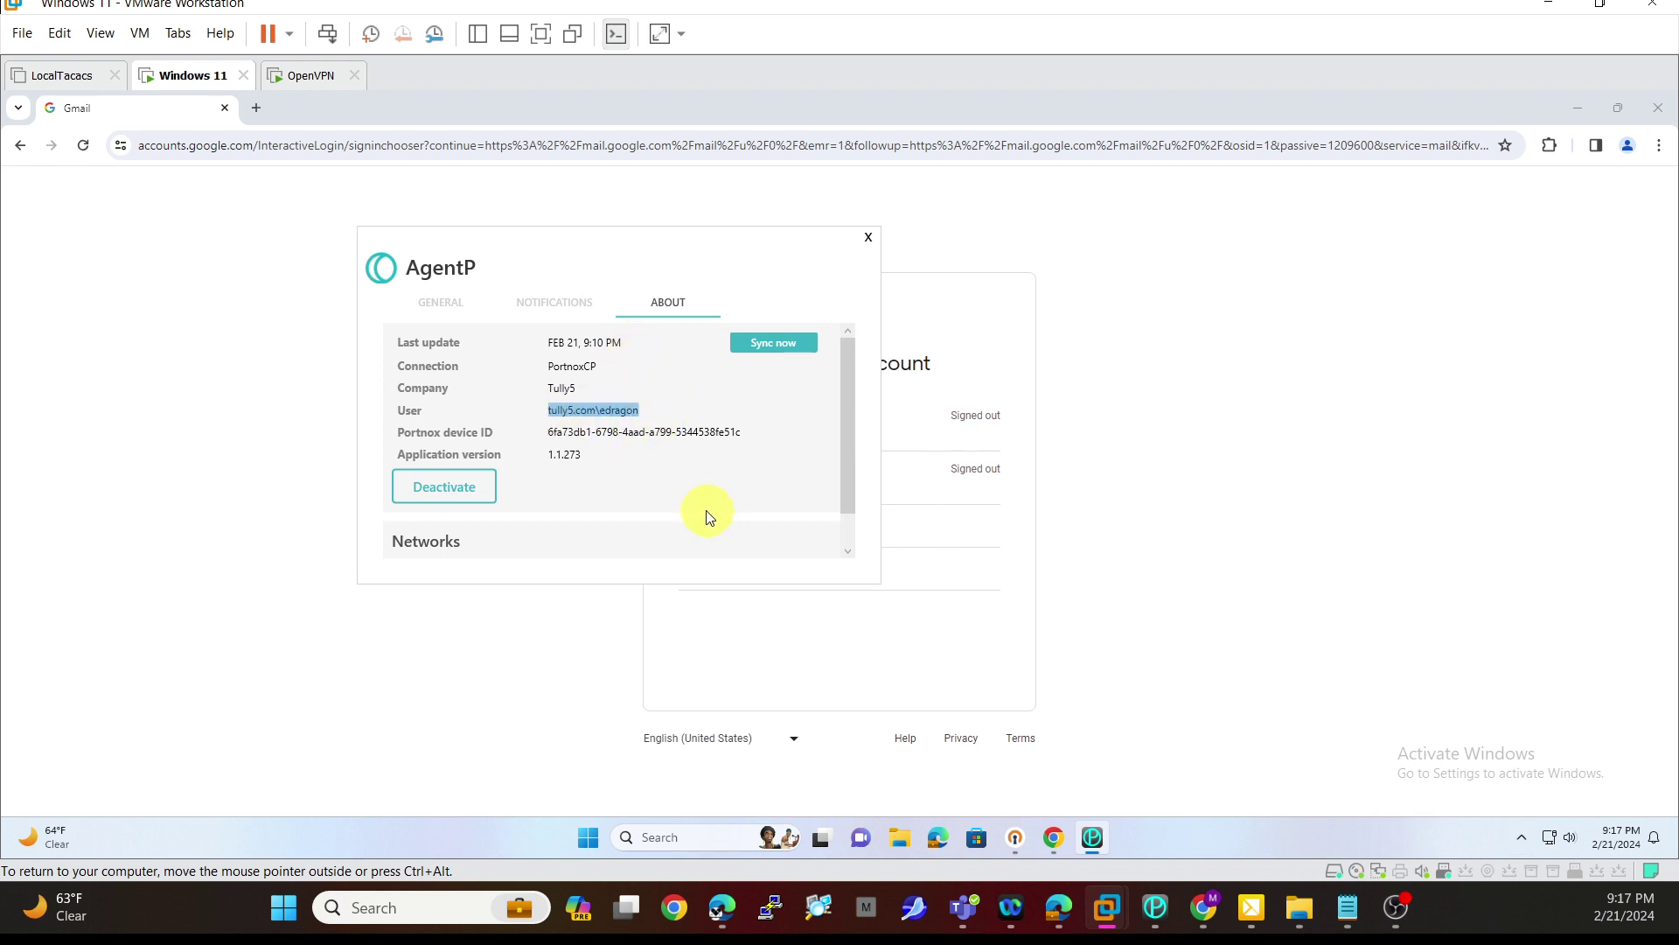
{"action": "left_click", "coordinate": [655, 413]}
{"action": "left_click_drag", "start_coordinate": [654, 413], "coordinate": [534, 413]}
{"action": "left_click", "coordinate": [685, 836]}
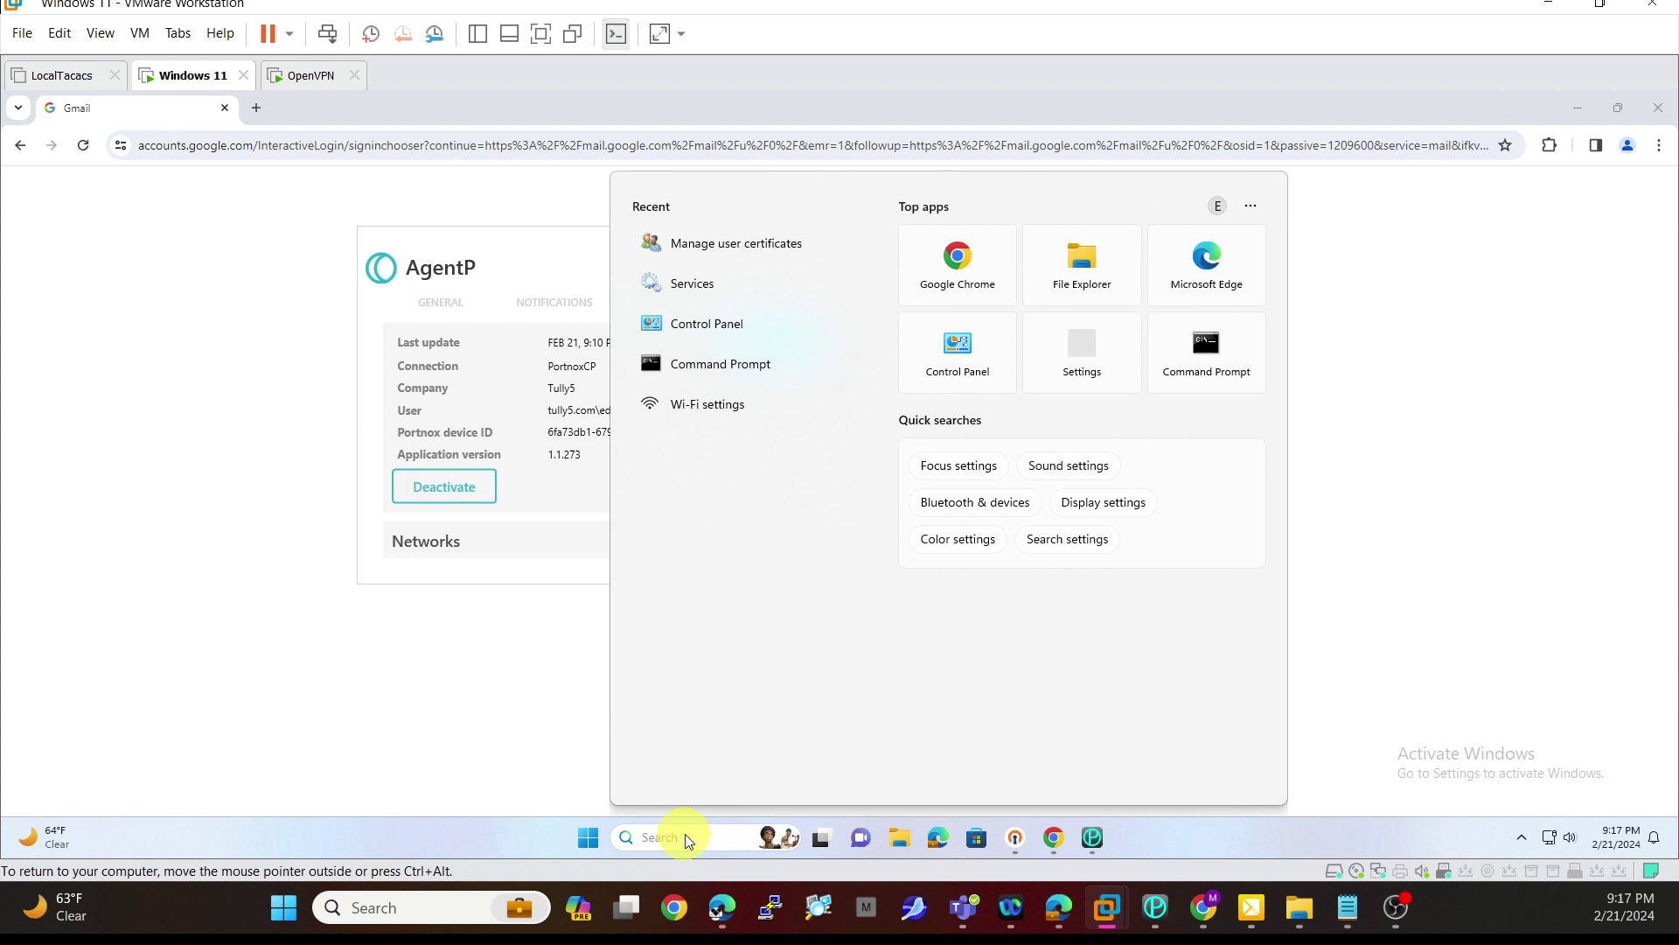
Find the Portnox CLEAR-issued certificate under Personal > Certificates in certmgr, then close it
{"action": "type", "text": "cer"}
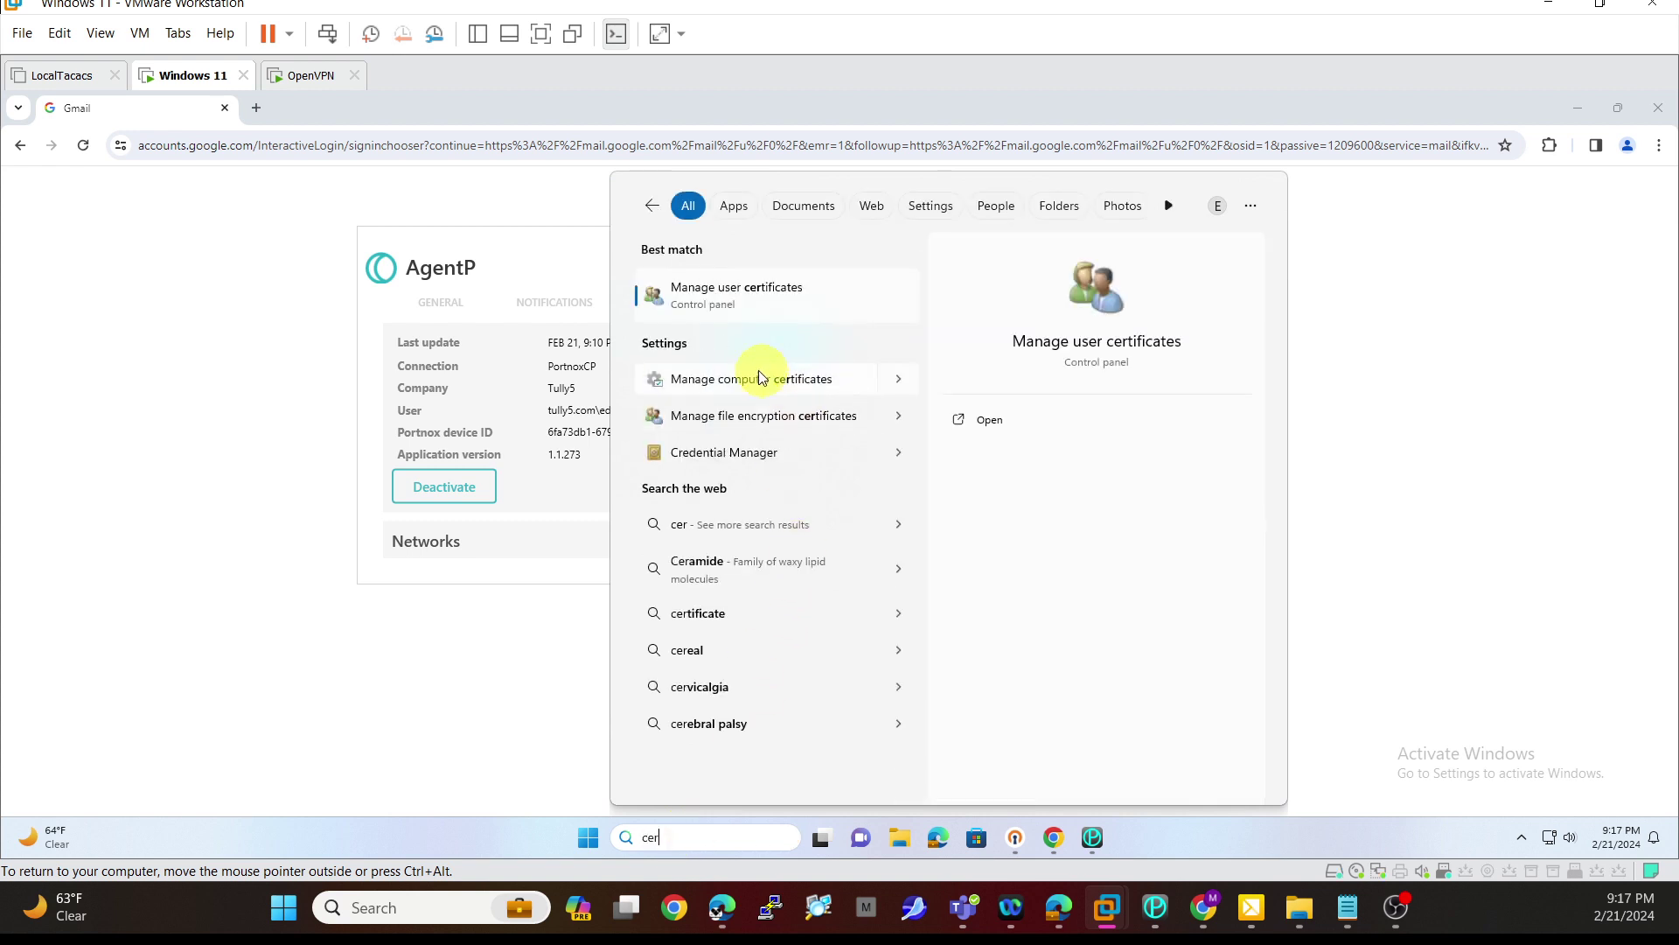
{"action": "left_click", "coordinate": [740, 299]}
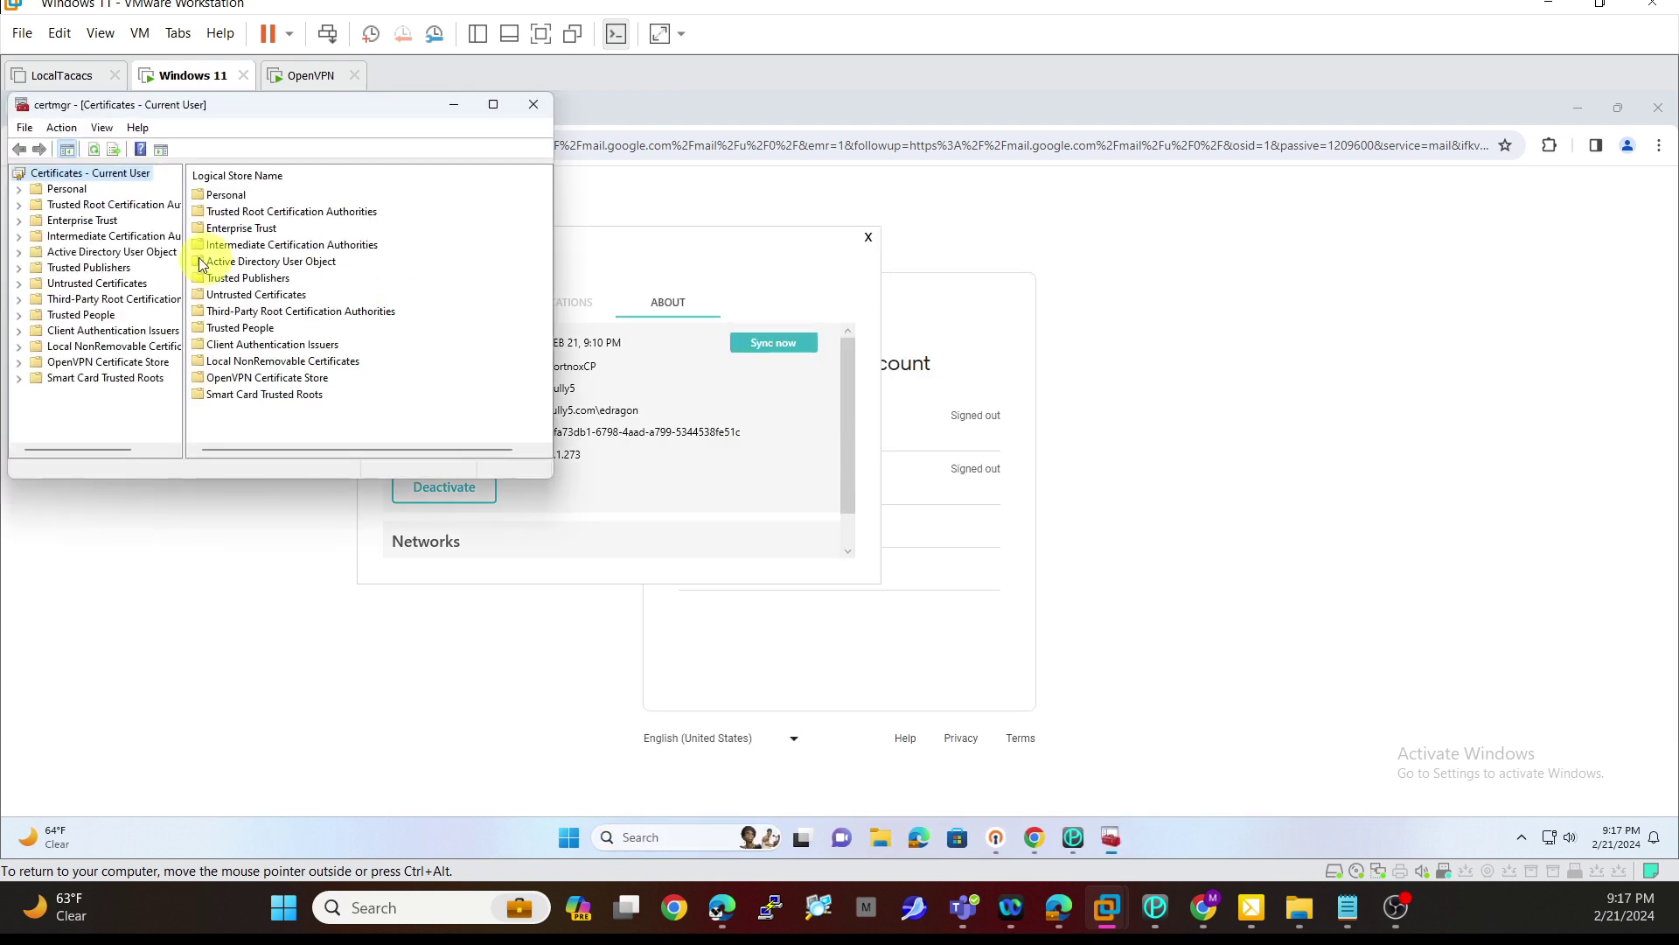
{"action": "double_click", "coordinate": [66, 189]}
{"action": "left_click", "coordinate": [106, 206]}
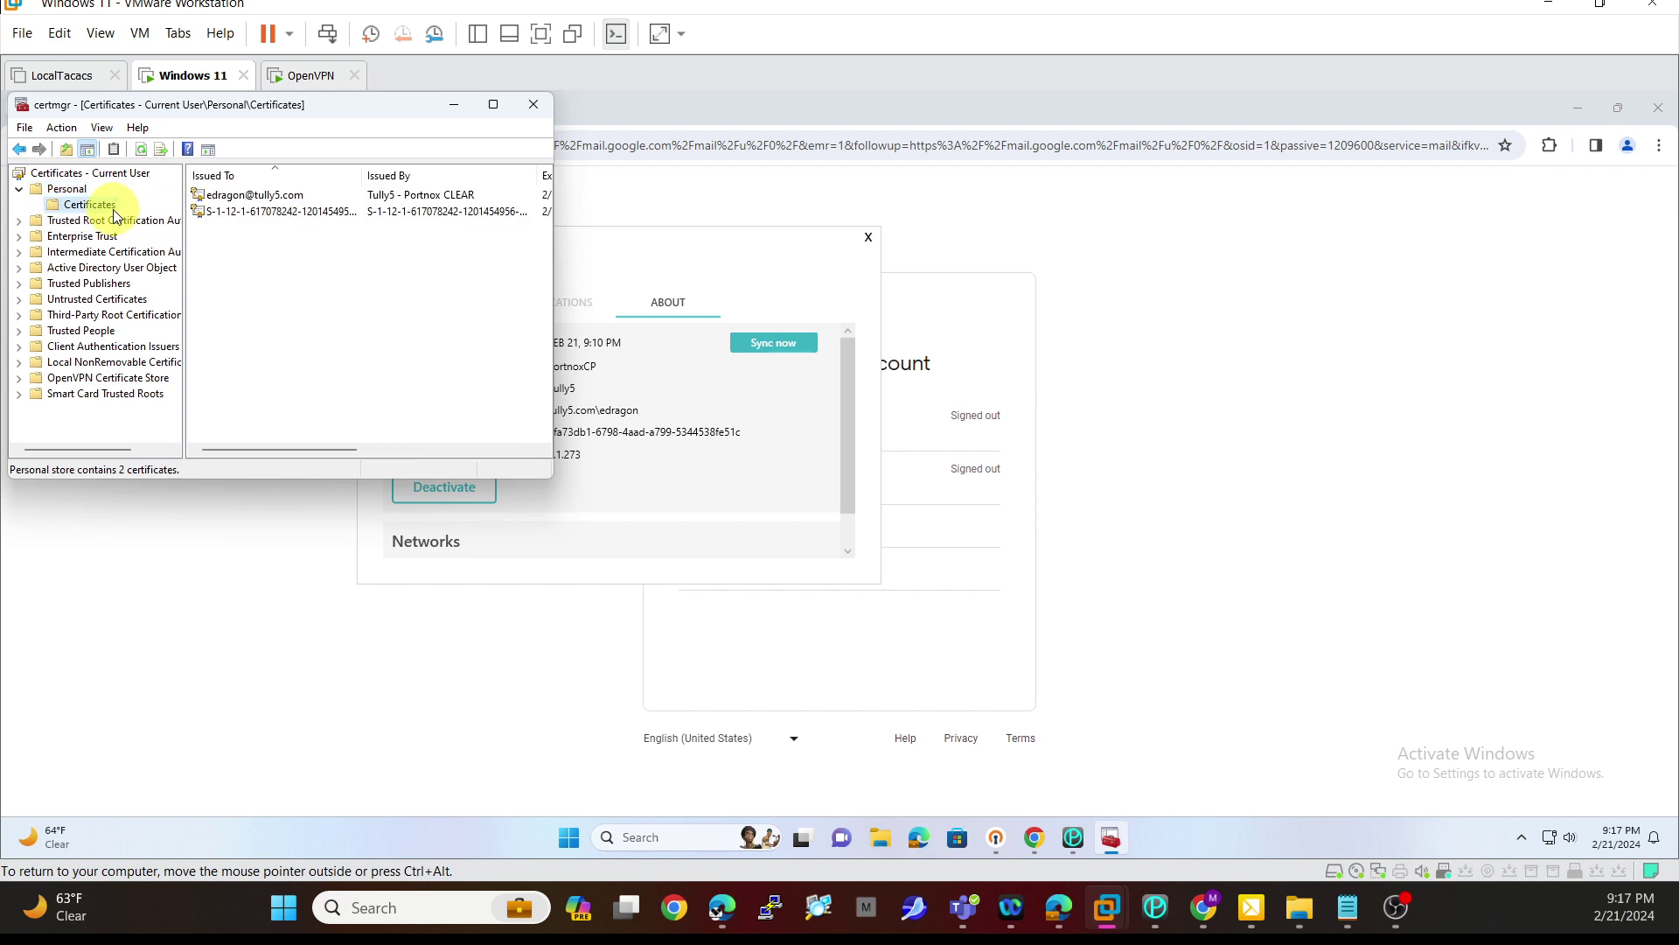
{"action": "left_click", "coordinate": [262, 194]}
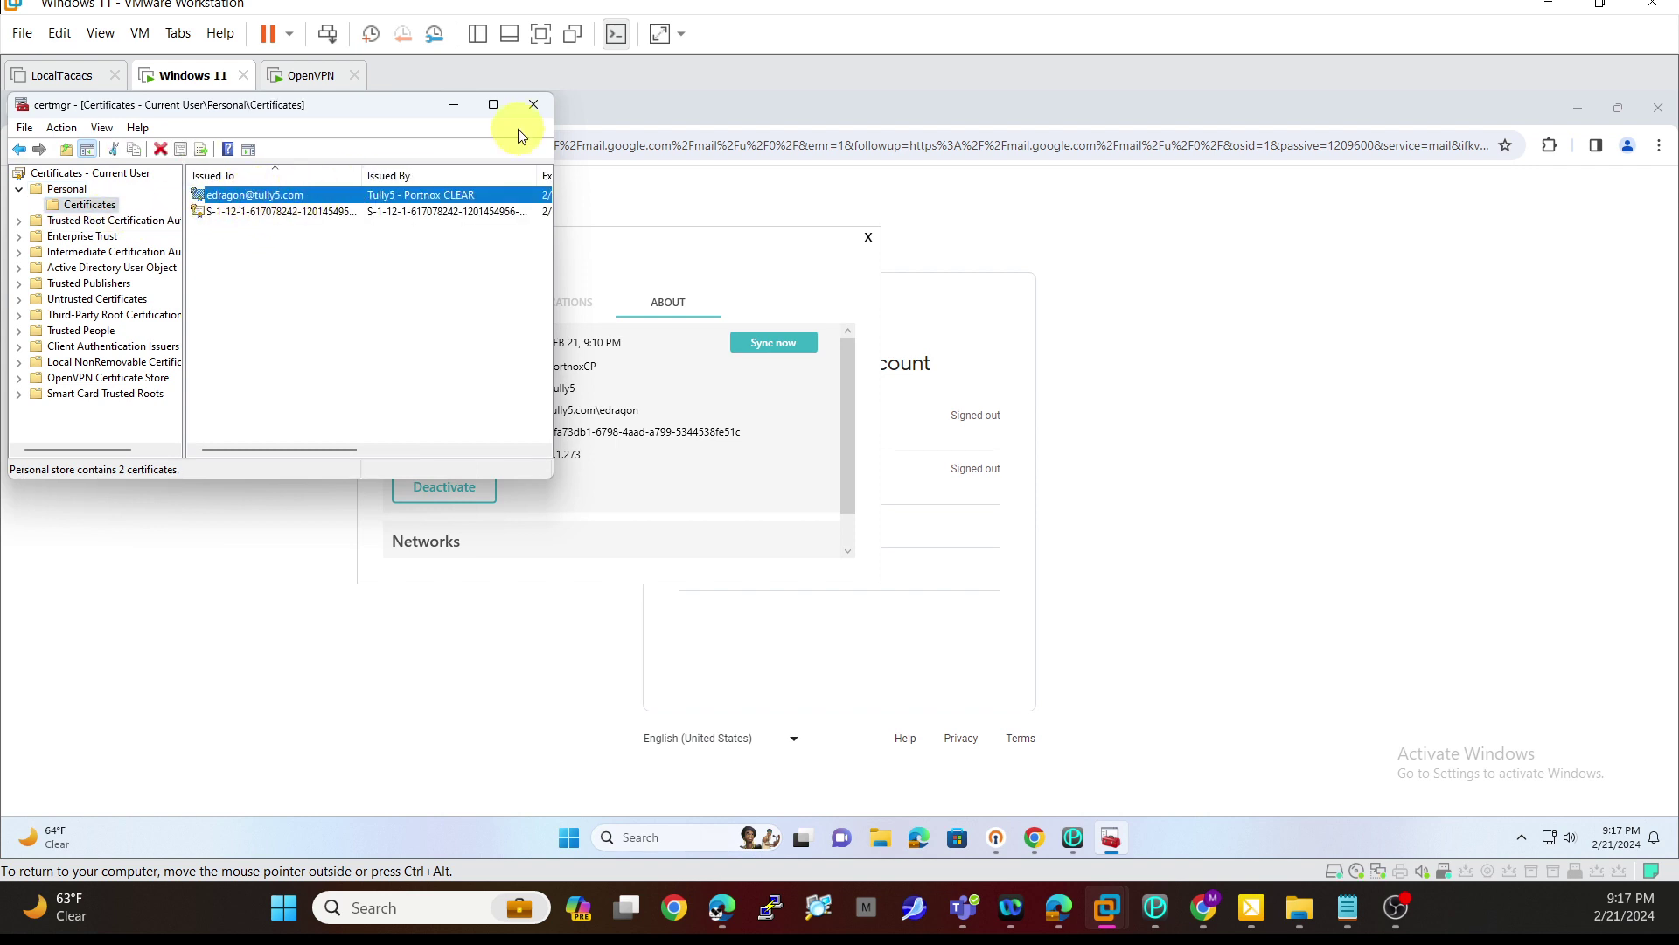
{"action": "left_click", "coordinate": [533, 108]}
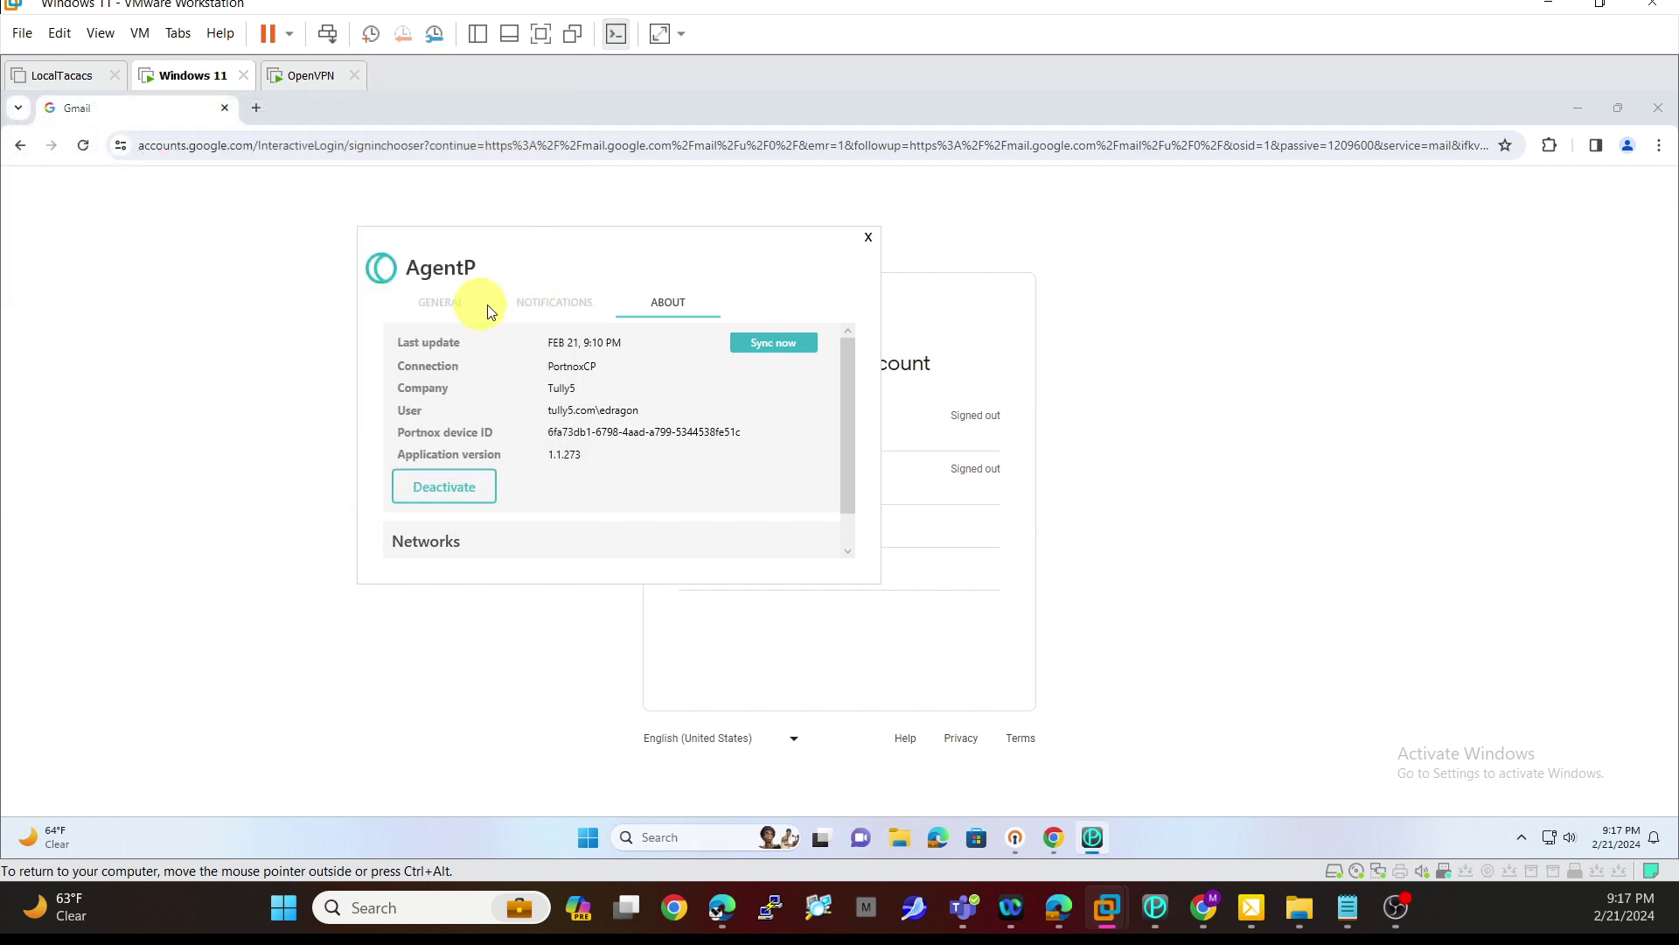
{"action": "left_click", "coordinate": [547, 301]}
Check AgentP's General page reports device risk healthy, then move AgentP aside and close it
{"action": "left_click", "coordinate": [441, 306]}
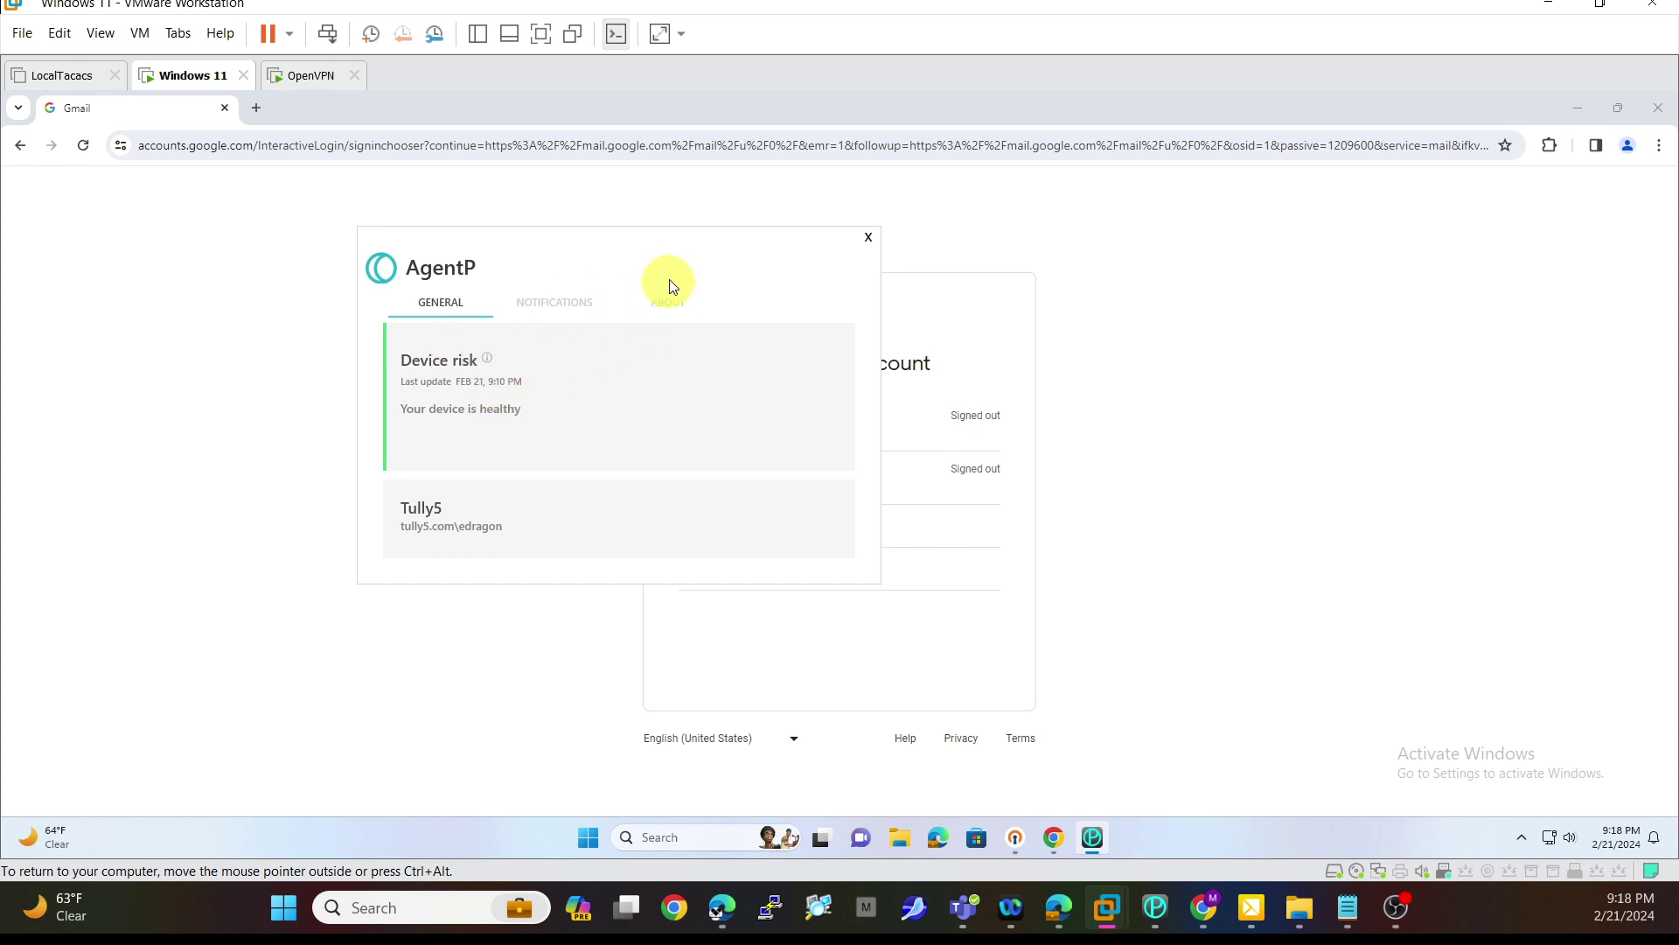
{"action": "left_click_drag", "start_coordinate": [671, 247], "coordinate": [1384, 303]}
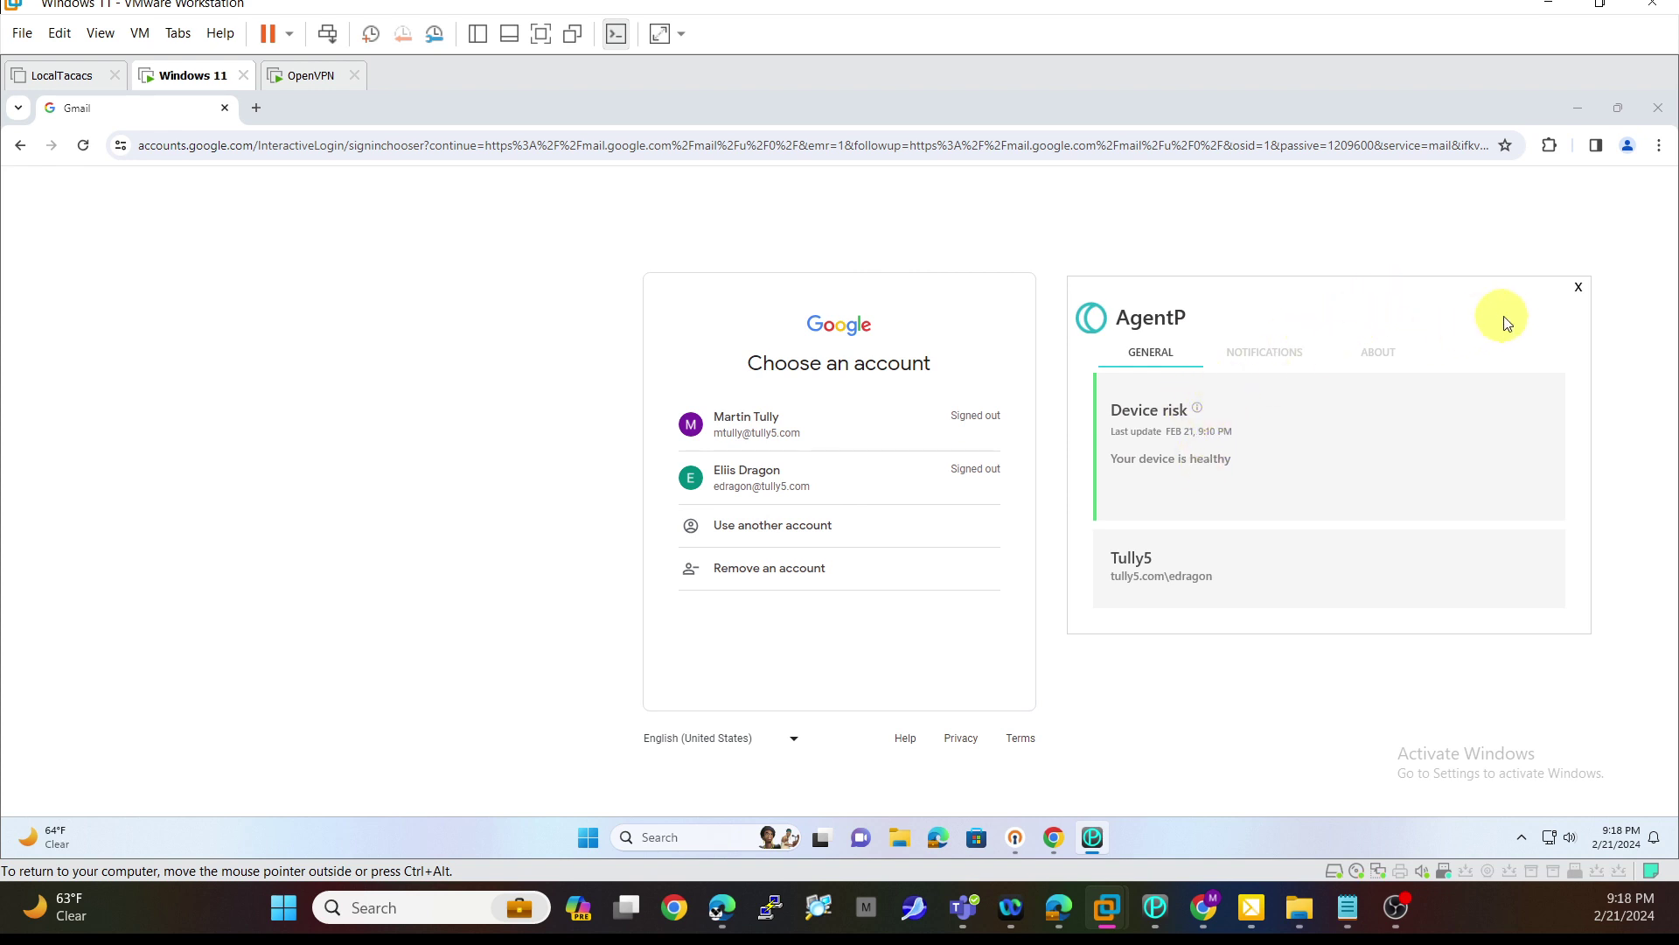
{"action": "left_click", "coordinate": [1579, 285]}
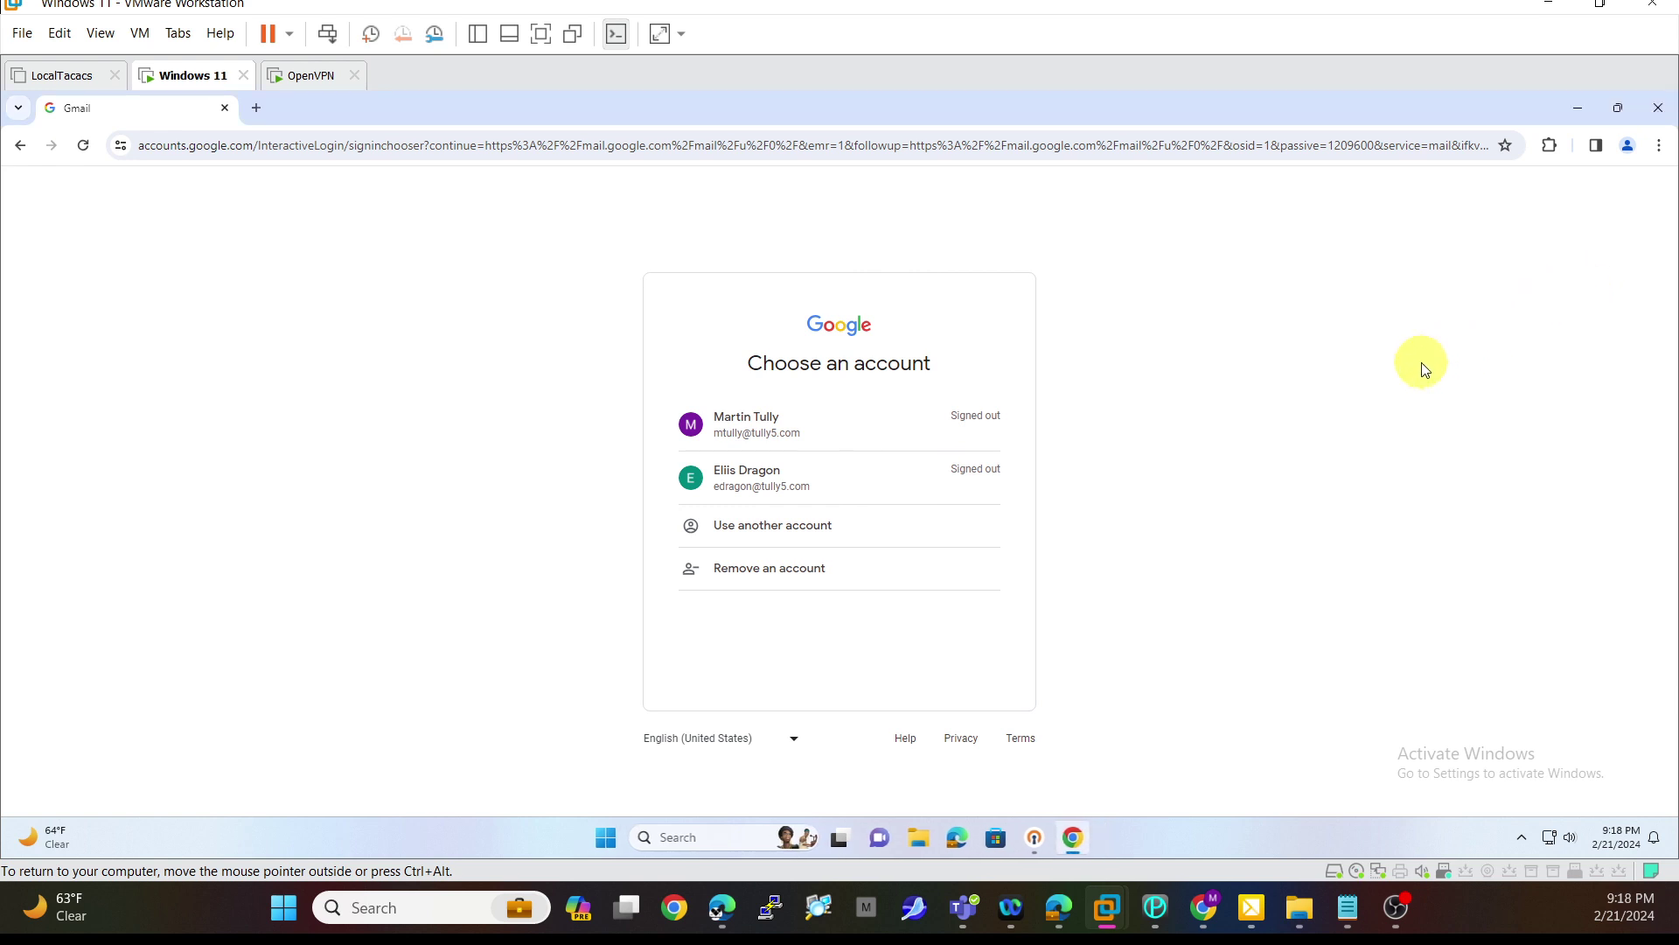
Pick the second Google account and authenticate with the Portnox CLEAR certificate
{"action": "left_click", "coordinate": [773, 487]}
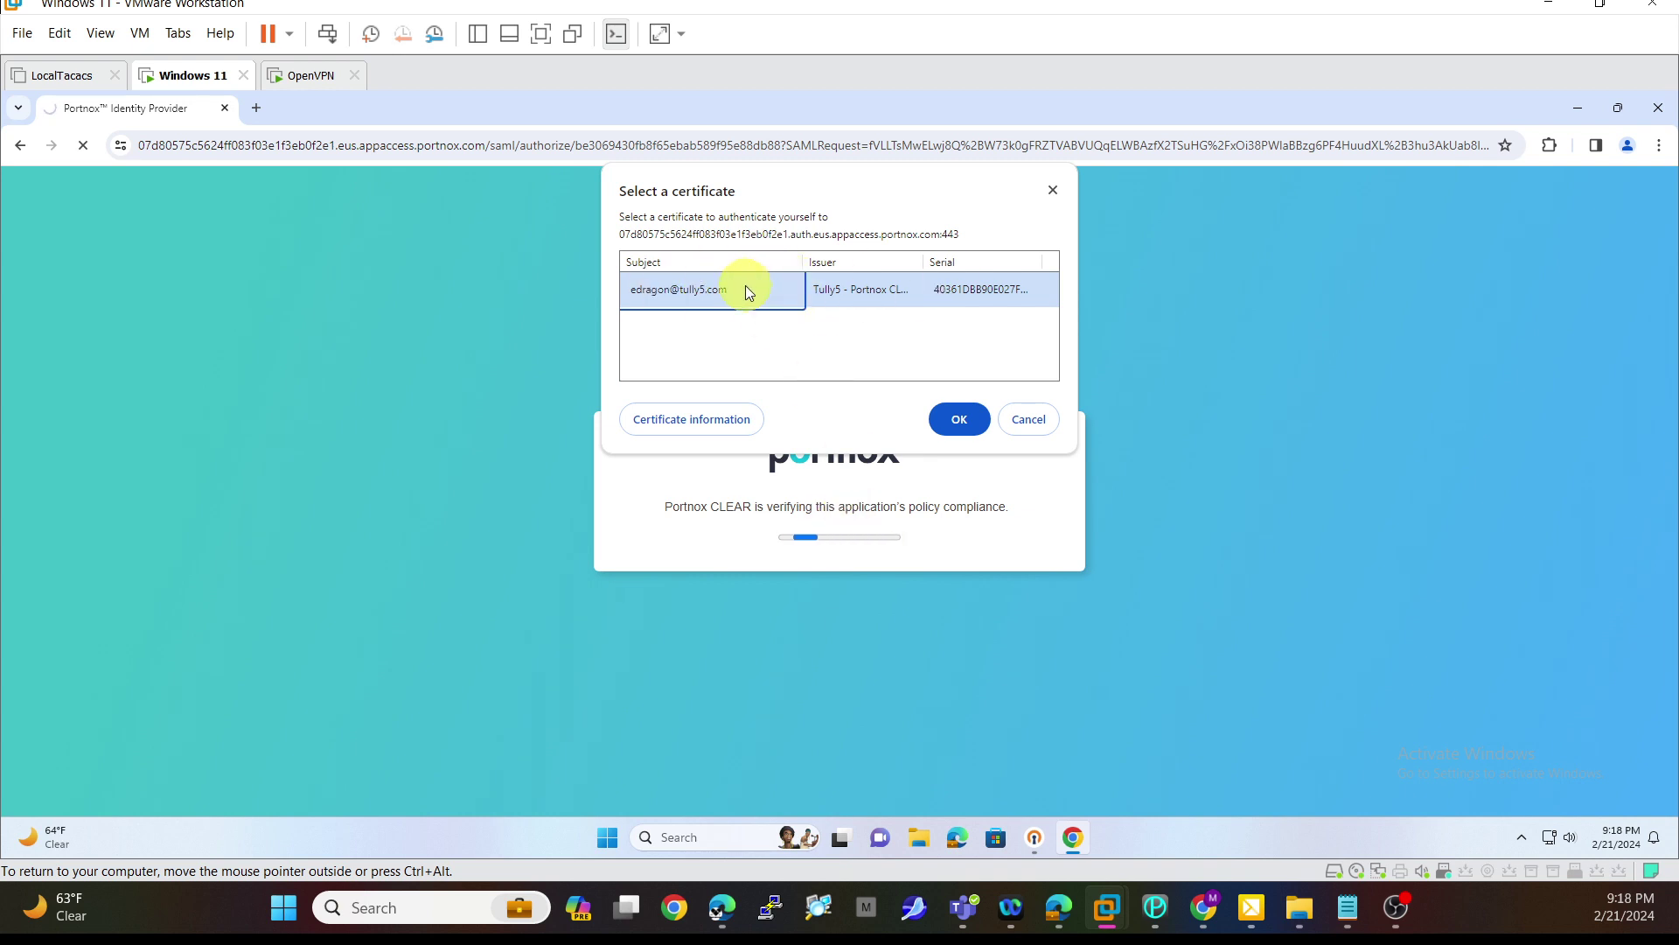
{"action": "left_click", "coordinate": [953, 410]}
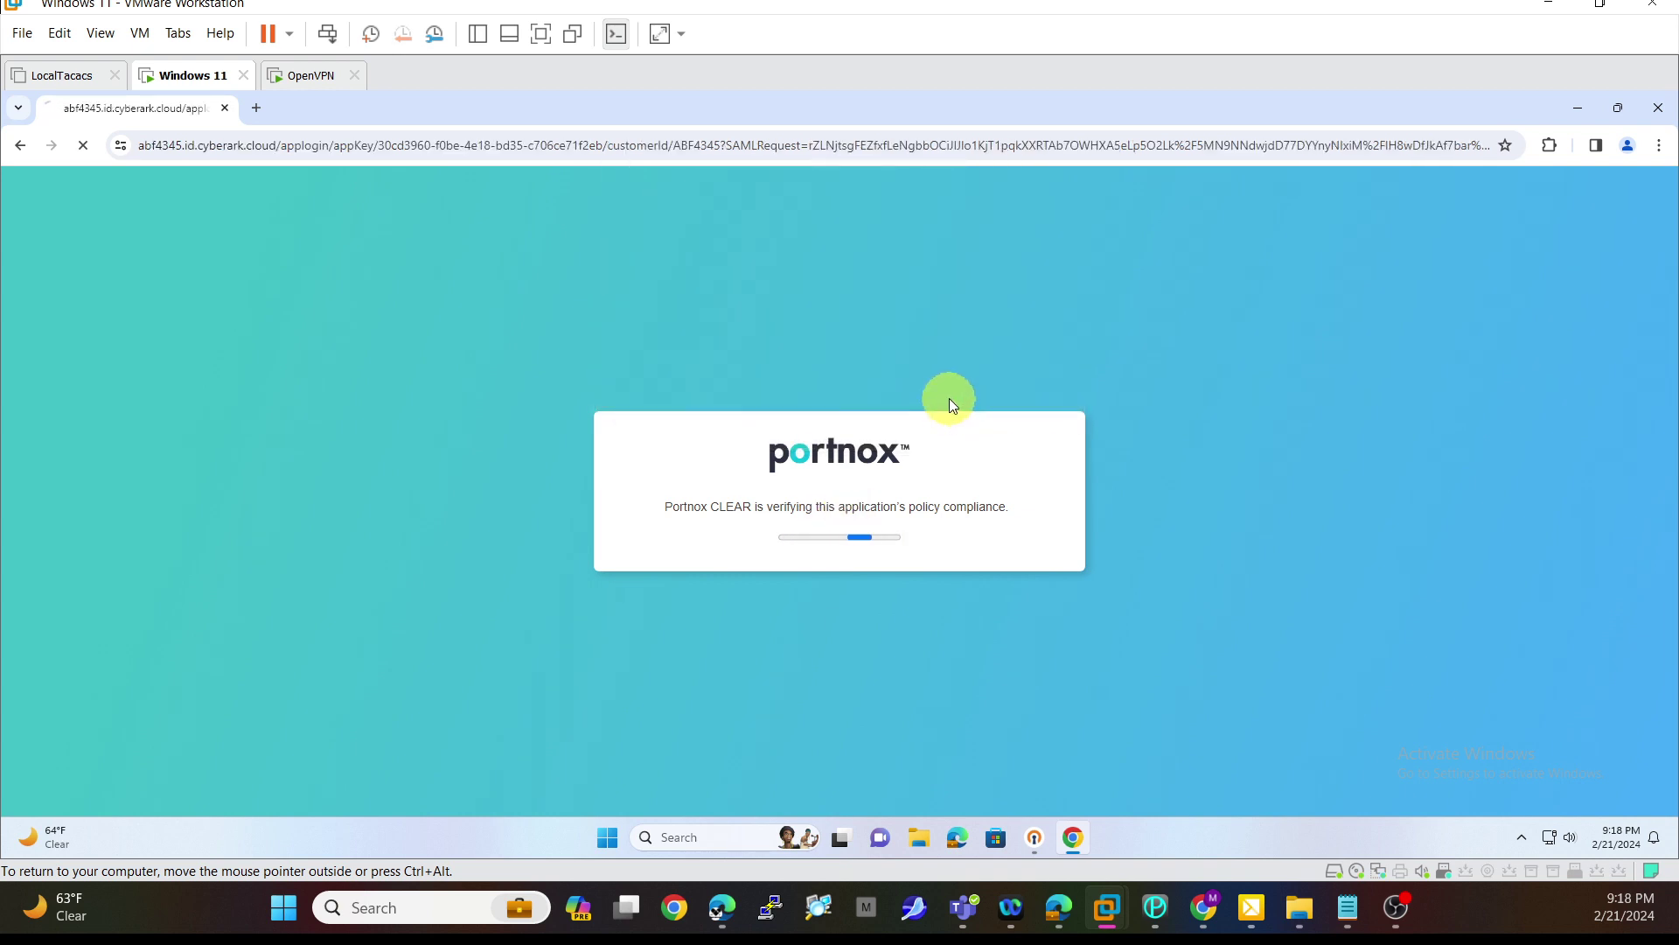